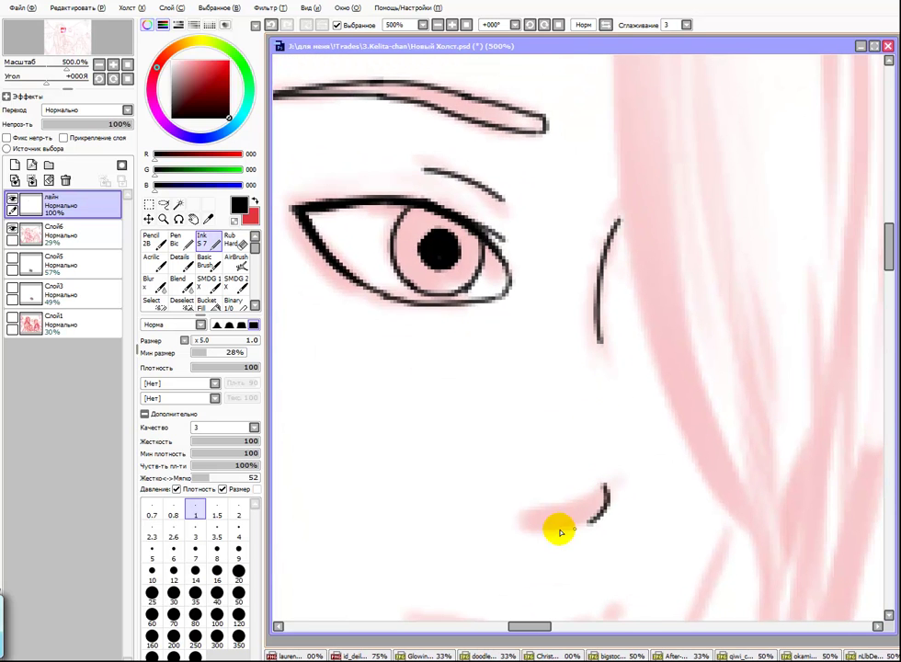
# Step: Ink the underside of the nose and the small nostril line over the sketch
pyautogui.moveTo(607, 499); pyautogui.dragTo(655, 317)
pyautogui.hotkey('ctrl', 'z')
pyautogui.moveTo(583, 347)
pyautogui.mouseDown()
pyautogui.moveTo(697, 363)
pyautogui.moveTo(670, 355)
pyautogui.moveTo(687, 331)
pyautogui.mouseUp()
pyautogui.hotkey('ctrl', 'z')
pyautogui.hotkey('ctrl', 'z')
pyautogui.moveTo(695, 351); pyautogui.dragTo(700, 287)
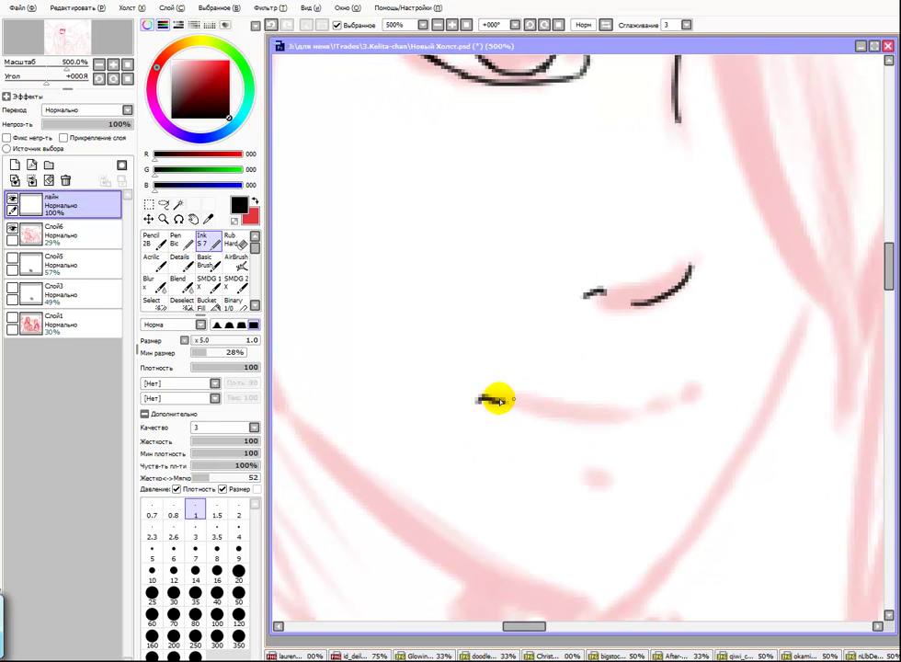
# Step: Ink the mouth line with thickened corners and a short line below the lower lip
pyautogui.moveTo(494, 398)
pyautogui.mouseDown()
pyautogui.moveTo(673, 420)
pyautogui.moveTo(494, 407)
pyautogui.moveTo(567, 410)
pyautogui.mouseUp()
pyautogui.hotkey('ctrl', 'z')
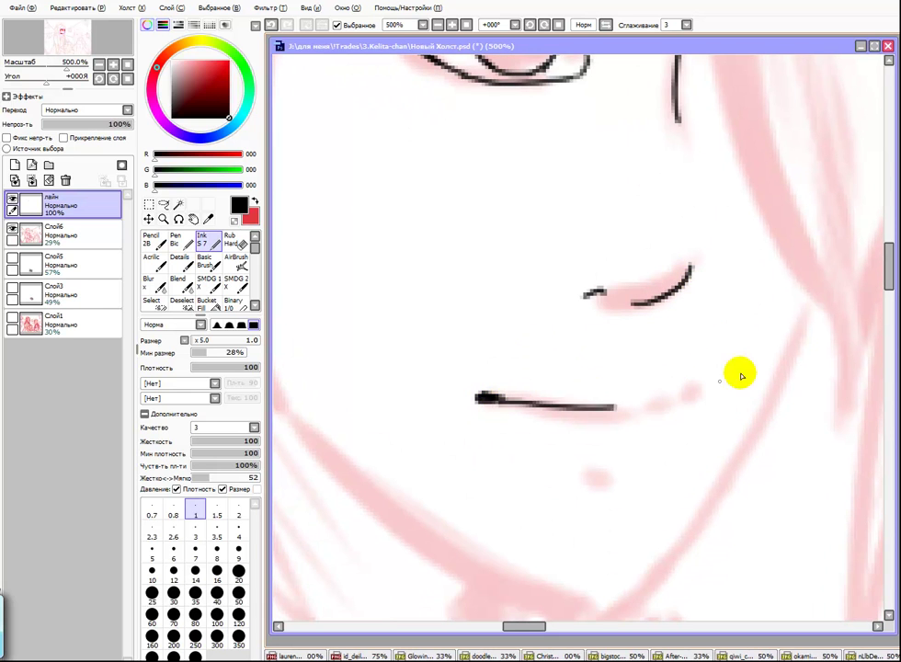
pyautogui.moveTo(497, 402)
pyautogui.mouseDown()
pyautogui.moveTo(613, 412)
pyautogui.moveTo(697, 396)
pyautogui.moveTo(736, 301)
pyautogui.mouseUp()
pyautogui.moveTo(614, 375); pyautogui.dragTo(644, 377)
pyautogui.moveTo(700, 239); pyautogui.dragTo(700, 400)
pyautogui.scroll(-1, 715, 336)
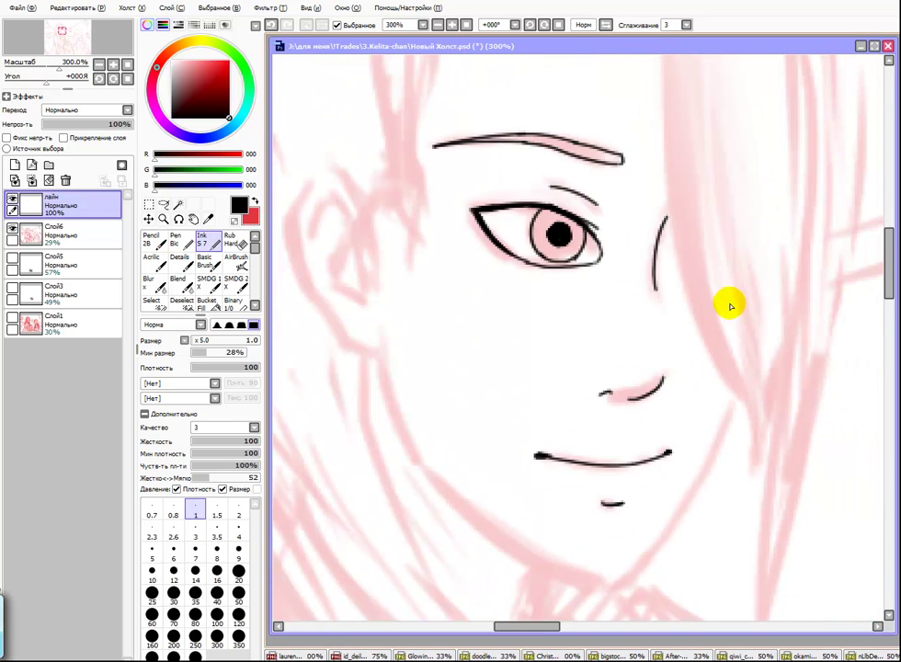
# Step: Add small dots around the pupil inside the iris
pyautogui.scroll(2, 686, 395)
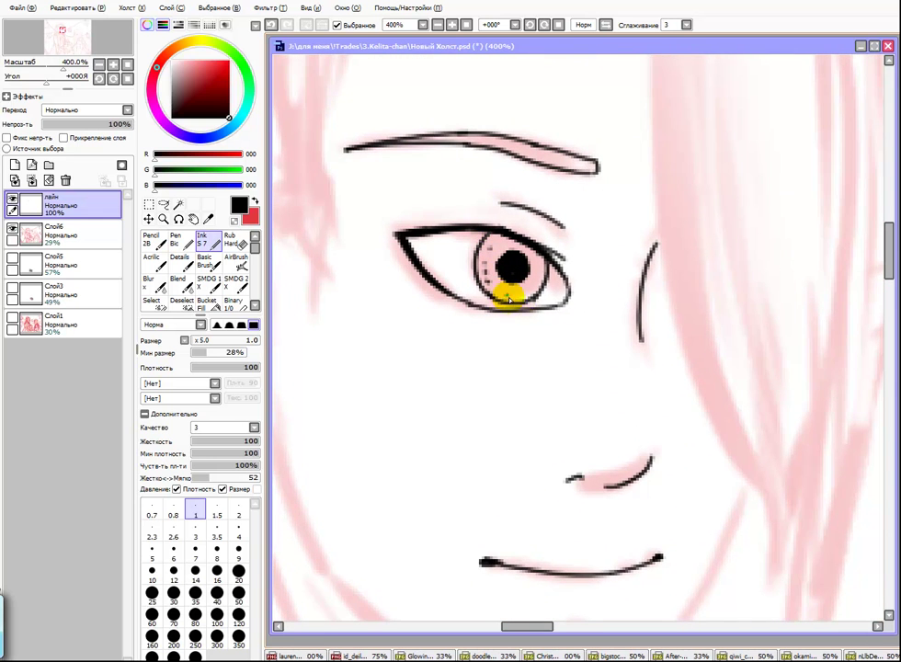
pyautogui.moveTo(542, 282); pyautogui.dragTo(559, 234)
pyautogui.scroll(10, 538, 216)
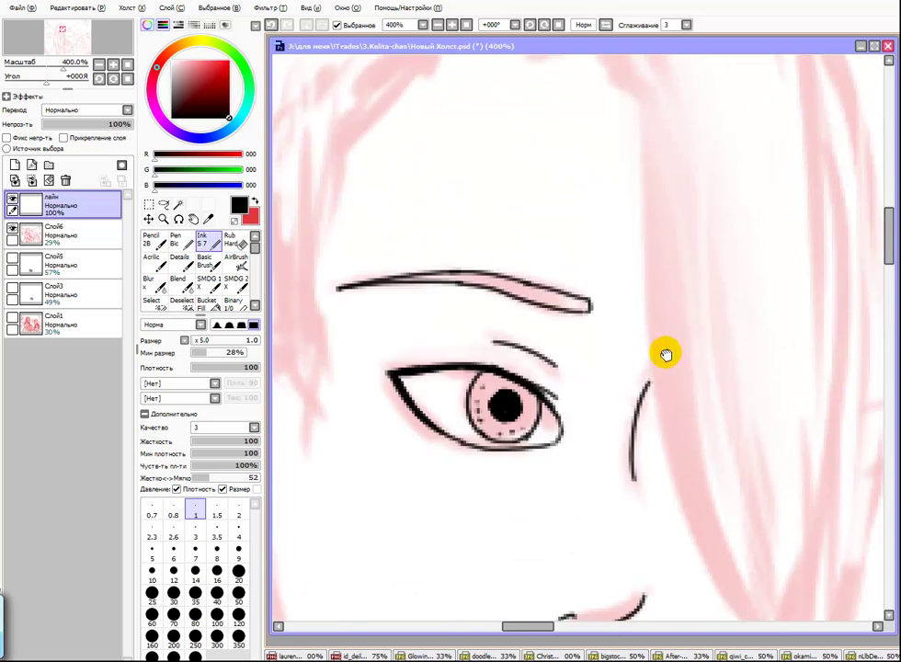
pyautogui.moveTo(390, 305); pyautogui.dragTo(432, 260)
pyautogui.moveTo(487, 158)
pyautogui.mouseDown()
pyautogui.moveTo(398, 374)
pyautogui.moveTo(407, 341)
pyautogui.mouseUp()
pyautogui.hotkey('ctrl', 'z')
pyautogui.click(293, 656)
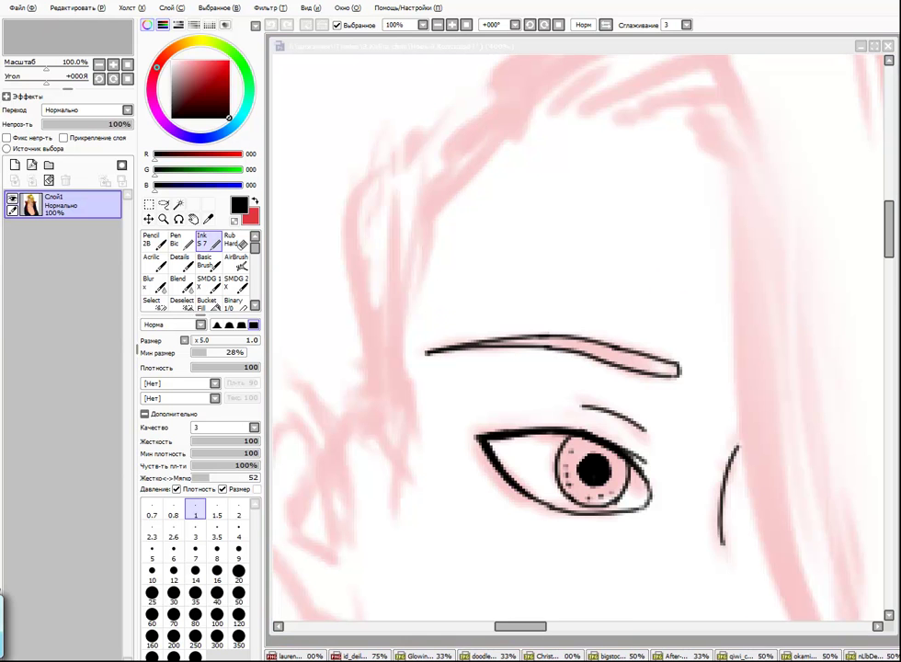
pyautogui.hotkey('ctrl', 'Tab')
# Step: Ink the temple hairline and the pointed sideburn in front of the ear
pyautogui.moveTo(466, 204); pyautogui.dragTo(475, 370)
pyautogui.hotkey('ctrl', 'z')
pyautogui.moveTo(463, 228)
pyautogui.mouseDown()
pyautogui.moveTo(457, 453)
pyautogui.moveTo(527, 350)
pyautogui.mouseUp()
pyautogui.moveTo(399, 237); pyautogui.dragTo(487, 355)
pyautogui.hotkey('ctrl', 'z')
pyautogui.moveTo(407, 258)
pyautogui.mouseDown()
pyautogui.moveTo(498, 359)
pyautogui.moveTo(511, 422)
pyautogui.moveTo(537, 378)
pyautogui.mouseUp()
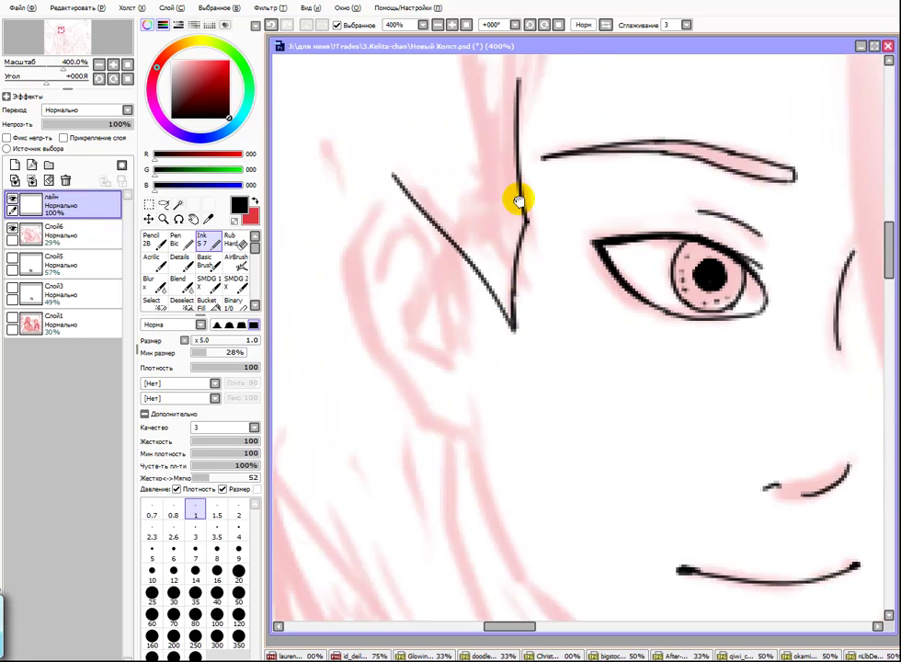
# Step: Ink the upper curve of the ear and erase part of the hairline where it meets the ear
pyautogui.moveTo(379, 300); pyautogui.dragTo(412, 241)
pyautogui.hotkey('ctrl', 'z')
pyautogui.moveTo(377, 307)
pyautogui.mouseDown()
pyautogui.moveTo(426, 239)
pyautogui.moveTo(493, 311)
pyautogui.mouseUp()
pyautogui.press('e')
pyautogui.moveTo(460, 246); pyautogui.dragTo(489, 276)
pyautogui.press('n')
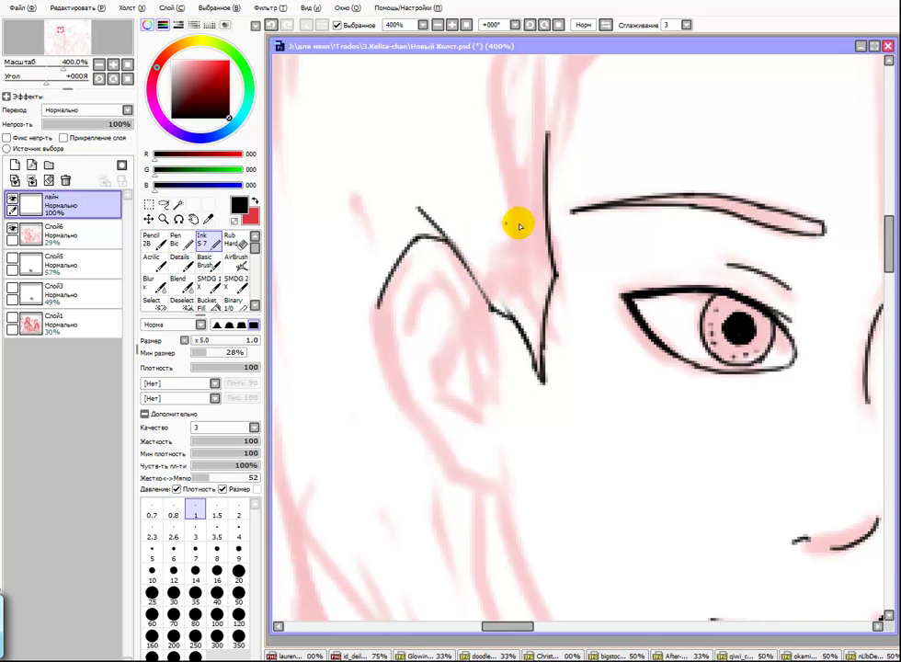
# Step: Ink the outer edge of the ear down to the earlobe
pyautogui.scroll(-2, 511, 298)
pyautogui.moveTo(380, 273)
pyautogui.mouseDown()
pyautogui.moveTo(411, 316)
pyautogui.moveTo(412, 346)
pyautogui.moveTo(427, 370)
pyautogui.mouseUp()
pyautogui.hotkey('ctrl', 'z')
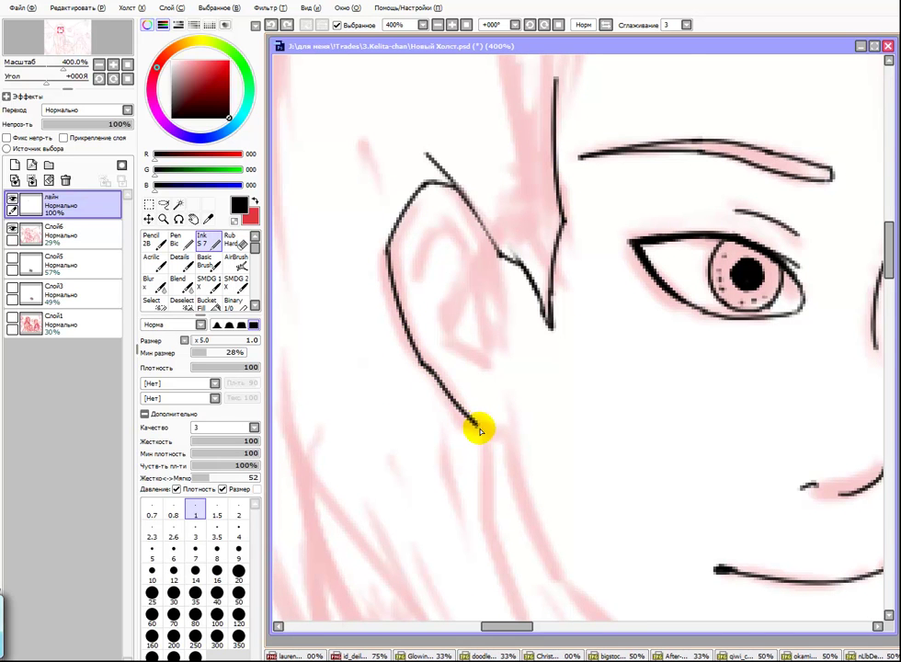
pyautogui.moveTo(494, 313); pyautogui.dragTo(438, 224)
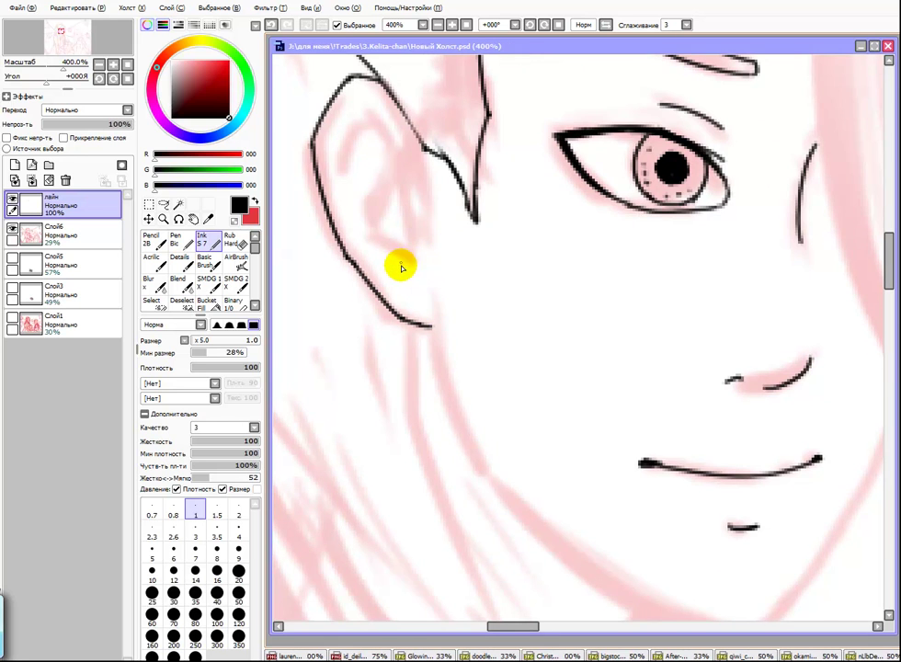
# Step: Ink the inner folds of the ear
pyautogui.moveTo(363, 134); pyautogui.dragTo(386, 220)
pyautogui.moveTo(366, 281)
pyautogui.mouseDown()
pyautogui.moveTo(361, 226)
pyautogui.moveTo(380, 199)
pyautogui.mouseUp()
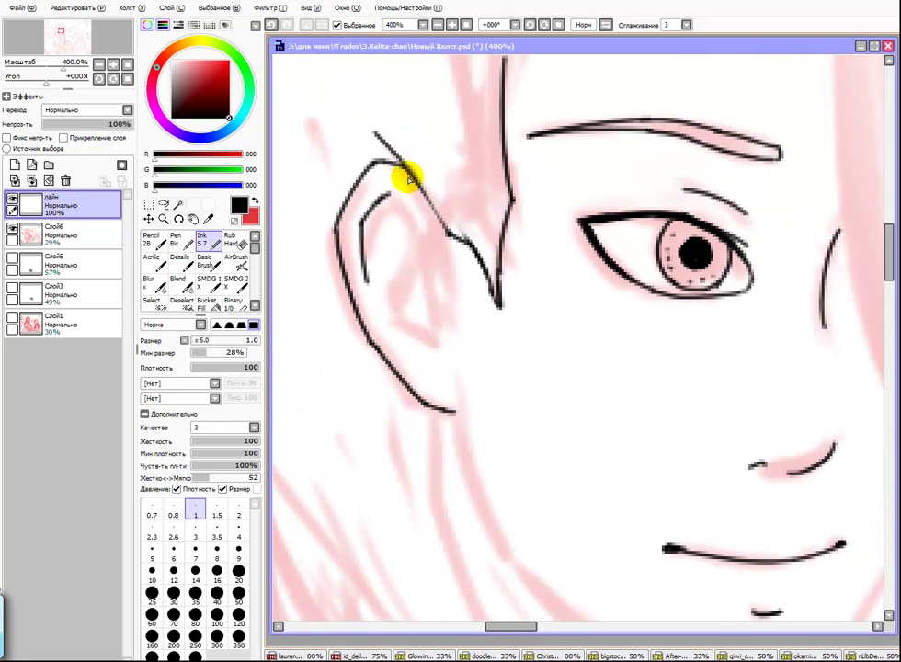
pyautogui.moveTo(393, 201); pyautogui.dragTo(445, 237)
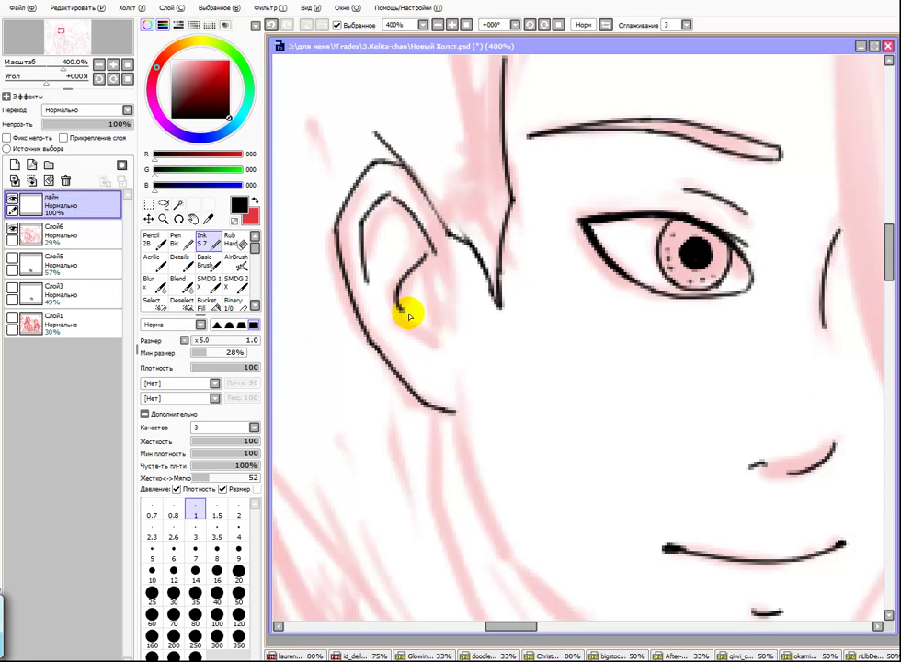
pyautogui.moveTo(429, 276); pyautogui.dragTo(445, 357)
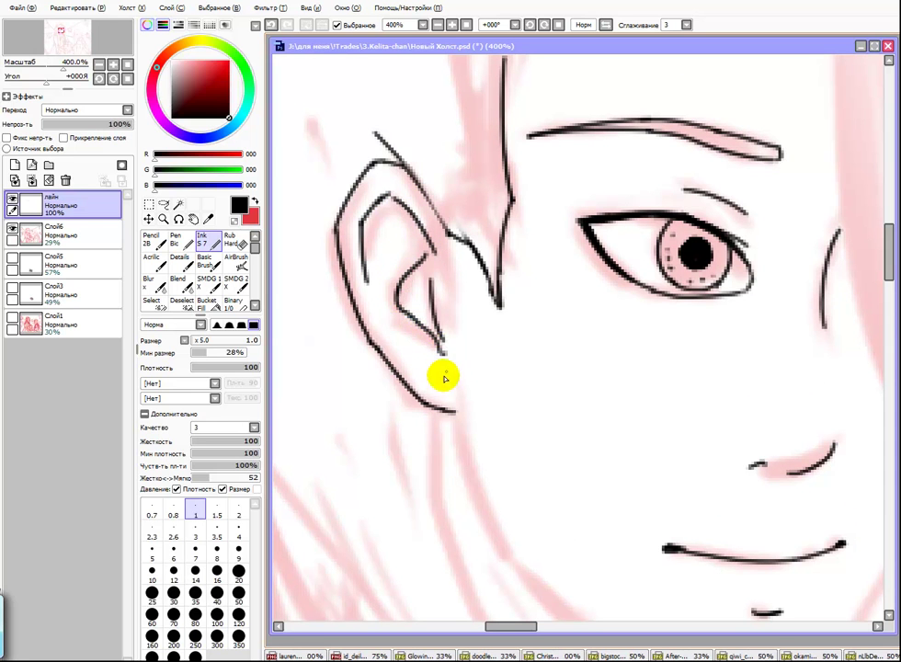
# Step: Ink the jawline from below the earlobe down to the chin
pyautogui.moveTo(520, 388); pyautogui.dragTo(457, 294)
pyautogui.moveTo(394, 328)
pyautogui.mouseDown()
pyautogui.moveTo(400, 375)
pyautogui.moveTo(442, 483)
pyautogui.mouseUp()
pyautogui.moveTo(462, 521); pyautogui.dragTo(399, 393)
pyautogui.moveTo(379, 361); pyautogui.dragTo(578, 514)
pyautogui.hotkey('ctrl', 'z')
pyautogui.hotkey('ctrl', 'y')
pyautogui.hotkey('ctrl', 'z')
pyautogui.hotkey('ctrl', 'y')
pyautogui.hotkey('ctrl', 'z')
pyautogui.moveTo(368, 336); pyautogui.dragTo(577, 514)
pyautogui.press('e')
pyautogui.press('e')
# Step: Ink the far side of the face from the chin up to the bangs, redoing the strokes until the curve is smooth
pyautogui.moveTo(789, 320)
pyautogui.mouseDown()
pyautogui.moveTo(733, 375)
pyautogui.moveTo(736, 311)
pyautogui.mouseUp()
pyautogui.moveTo(748, 271); pyautogui.dragTo(681, 427)
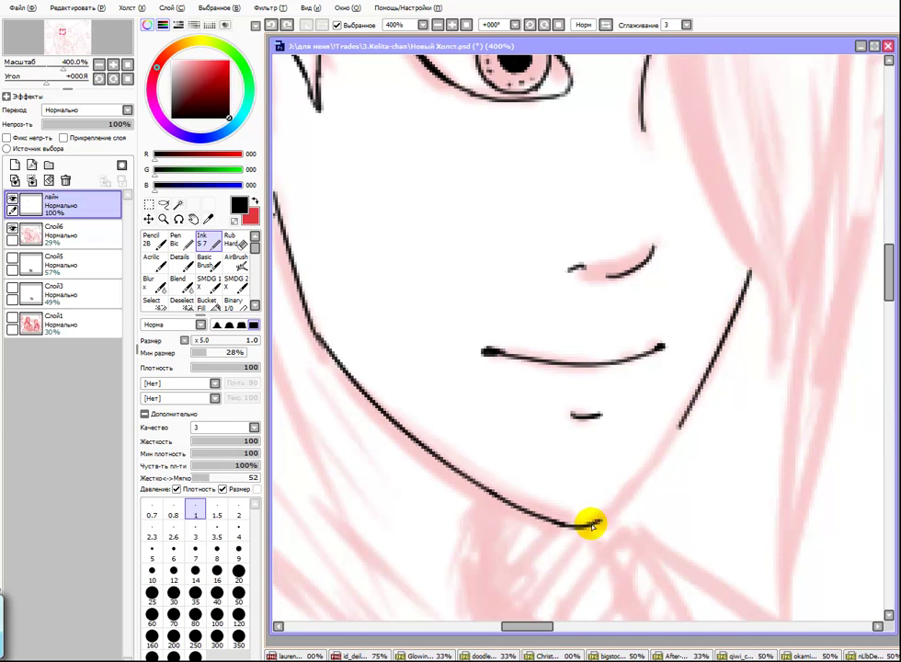
pyautogui.moveTo(589, 521); pyautogui.dragTo(657, 449)
pyautogui.scroll(-4, 735, 332)
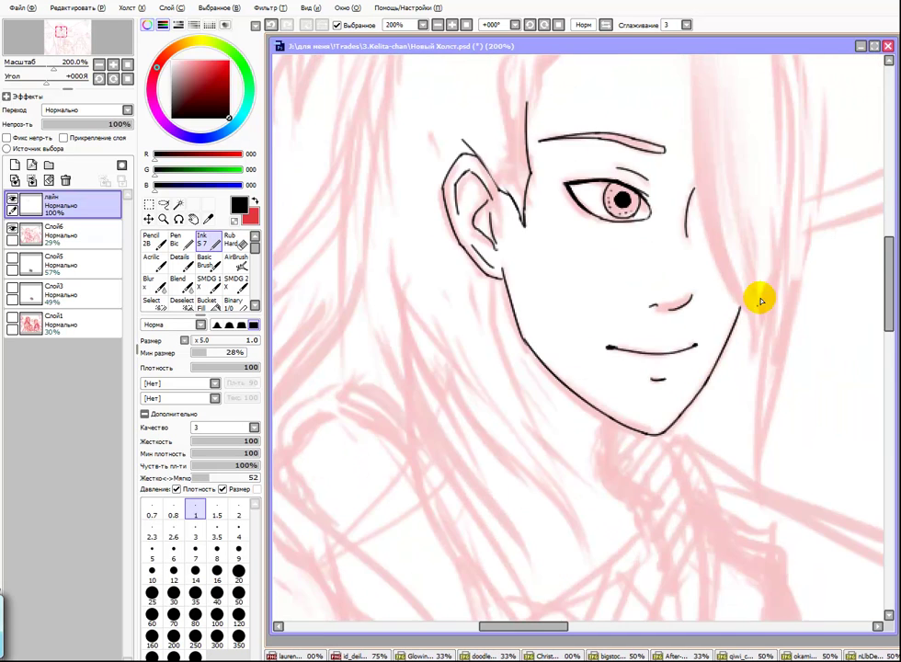
pyautogui.scroll(4, 744, 309)
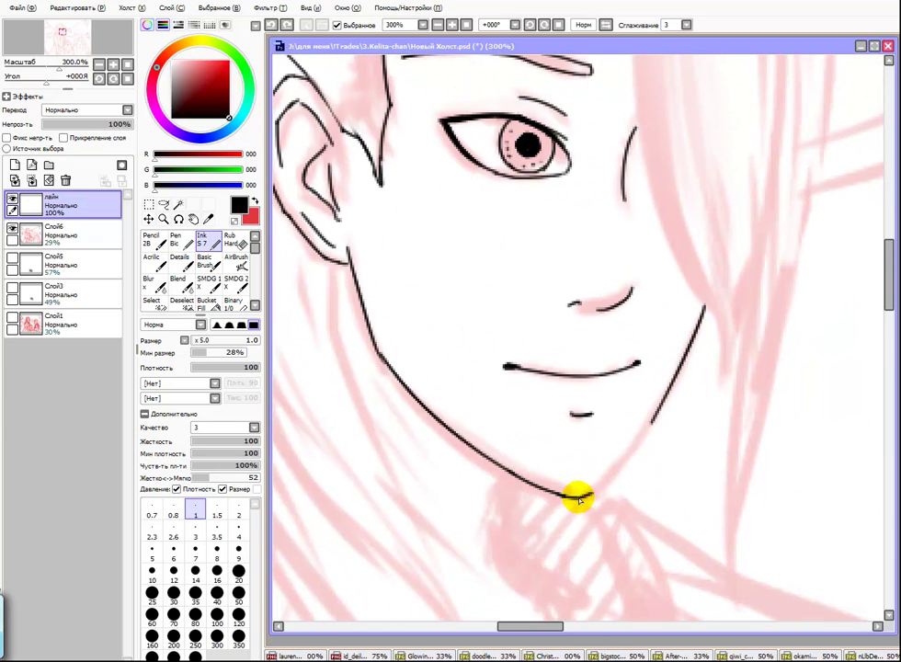
pyautogui.hotkey('ctrl', 'z')
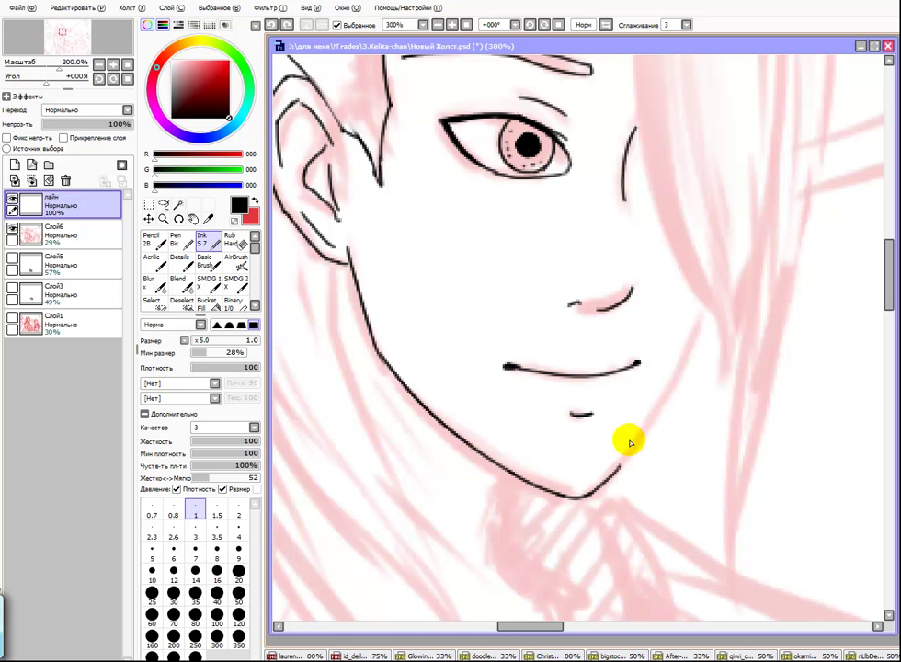
pyautogui.moveTo(582, 495)
pyautogui.mouseDown()
pyautogui.moveTo(656, 414)
pyautogui.moveTo(634, 448)
pyautogui.moveTo(700, 315)
pyautogui.mouseUp()
pyautogui.hotkey('ctrl', 'z')
pyautogui.moveTo(644, 428); pyautogui.dragTo(706, 304)
pyautogui.hotkey('ctrl', 'z')
pyautogui.moveTo(630, 447); pyautogui.dragTo(706, 303)
pyautogui.scroll(-3, 736, 333)
pyautogui.scroll(1, 752, 299)
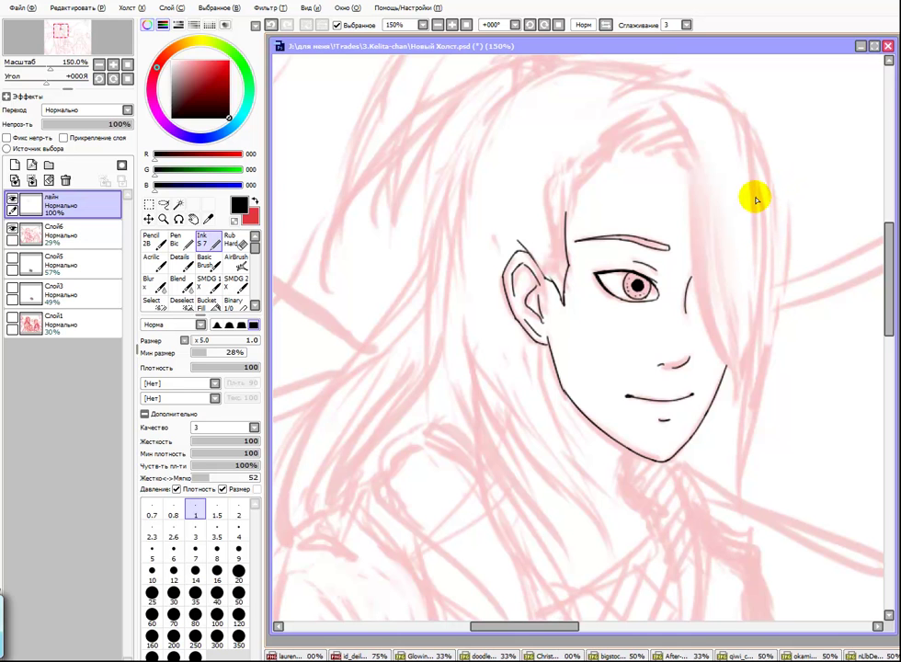
# Step: Ink the forehead hairline curving up from the temple, with a jagged edge across the top of the forehead
pyautogui.scroll(2, 758, 197)
pyautogui.moveTo(426, 333)
pyautogui.mouseDown()
pyautogui.moveTo(466, 222)
pyautogui.moveTo(451, 240)
pyautogui.moveTo(462, 252)
pyautogui.moveTo(510, 191)
pyautogui.mouseUp()
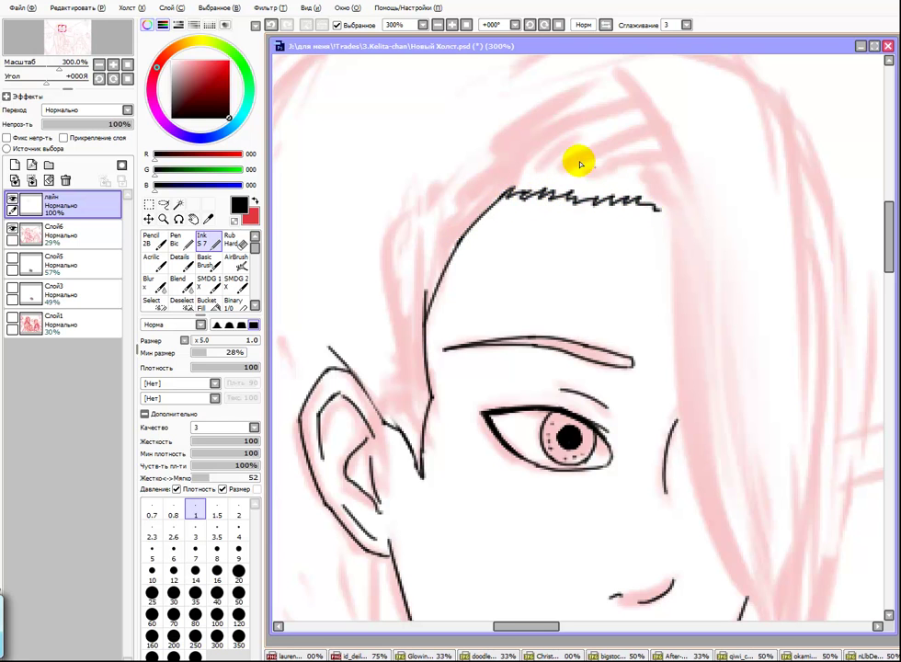
pyautogui.moveTo(517, 168)
pyautogui.mouseDown()
pyautogui.moveTo(612, 101)
pyautogui.moveTo(681, 262)
pyautogui.mouseUp()
pyautogui.hotkey('ctrl', 'z')
# Step: Ink the hair parting above the forehead and the inner edge of the long bangs
pyautogui.moveTo(621, 103)
pyautogui.mouseDown()
pyautogui.moveTo(664, 264)
pyautogui.moveTo(688, 441)
pyautogui.mouseUp()
pyautogui.moveTo(683, 375)
pyautogui.mouseDown()
pyautogui.moveTo(654, 200)
pyautogui.moveTo(651, 284)
pyautogui.mouseUp()
pyautogui.moveTo(589, 100); pyautogui.dragTo(630, 116)
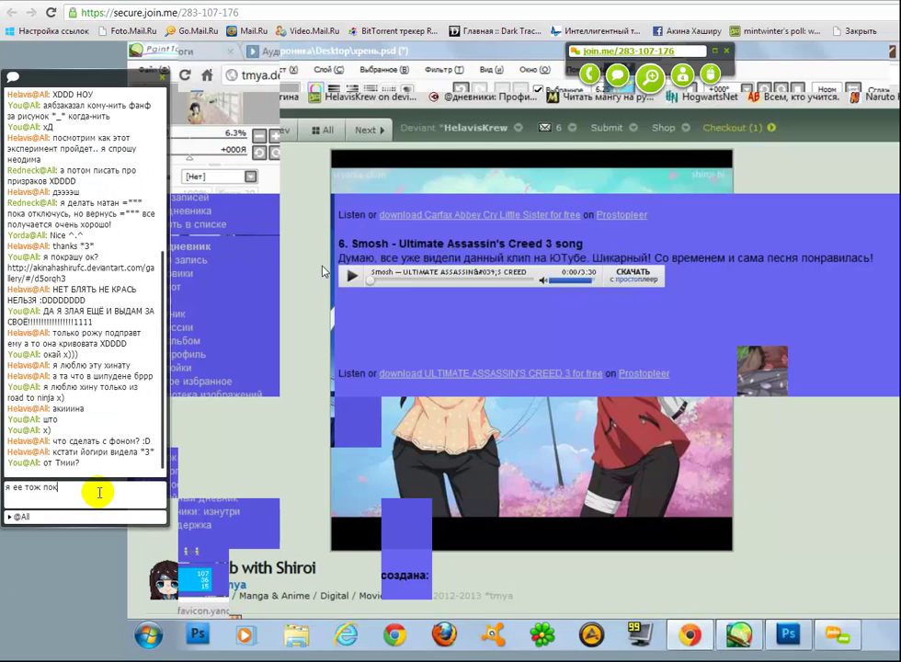
# Step: Switch to the join.me chat and send the messages "я ее тож покрашу" and "x))"
pyautogui.write('рашу')
pyautogui.press('Return')
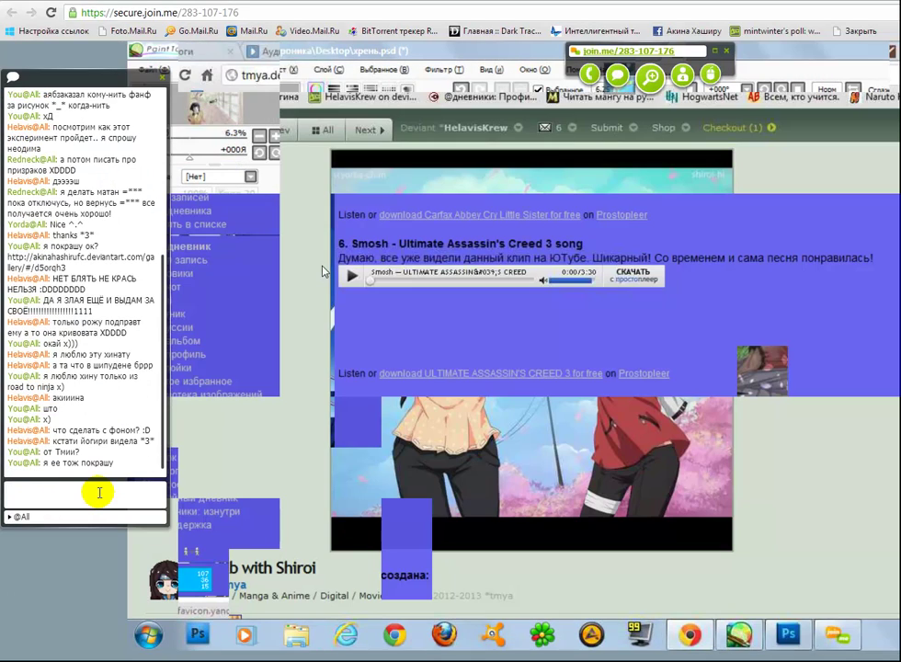
pyautogui.write('x))')
pyautogui.press('Return')
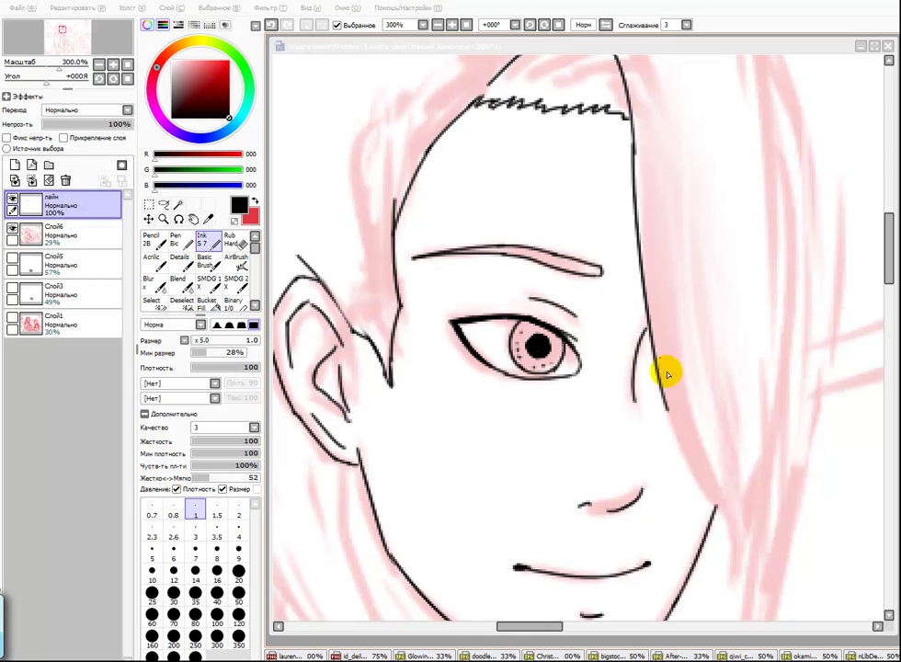
# Step: Extend the inner edge of the bangs to the cheek and ink a pointed lock tip beside the jaw
pyautogui.scroll(-2, 668, 316)
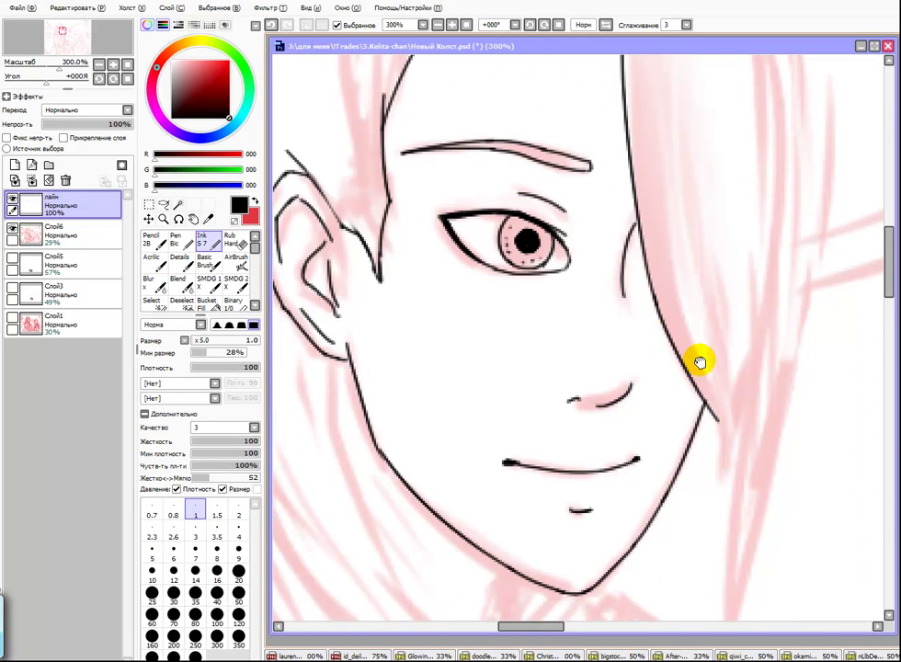
pyautogui.scroll(-1, 680, 384)
pyautogui.moveTo(683, 348); pyautogui.dragTo(681, 465)
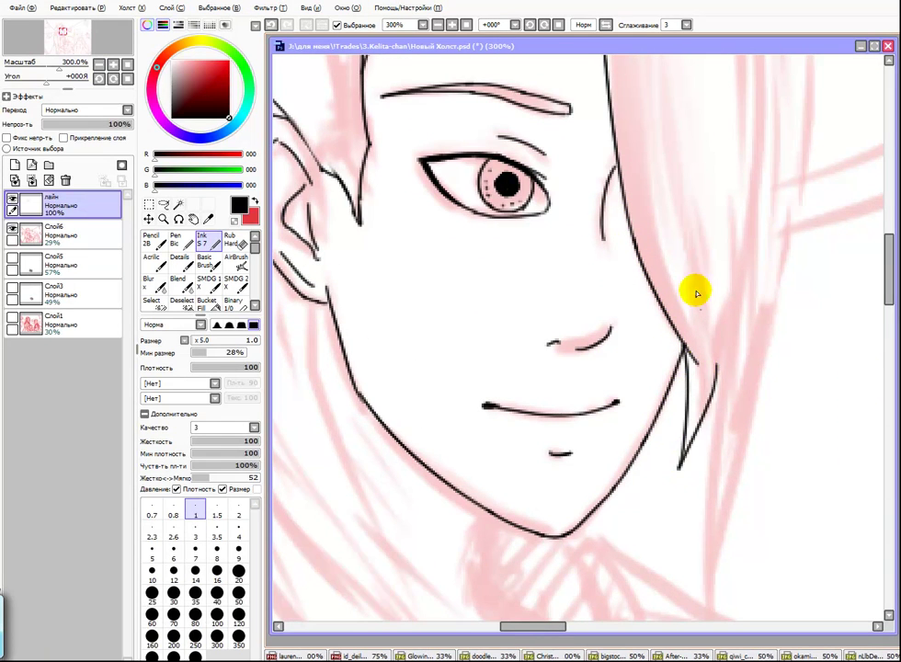
pyautogui.moveTo(702, 417); pyautogui.dragTo(717, 366)
pyautogui.scroll(-1, 709, 364)
pyautogui.moveTo(716, 293); pyautogui.dragTo(722, 575)
pyautogui.scroll(-1, 741, 322)
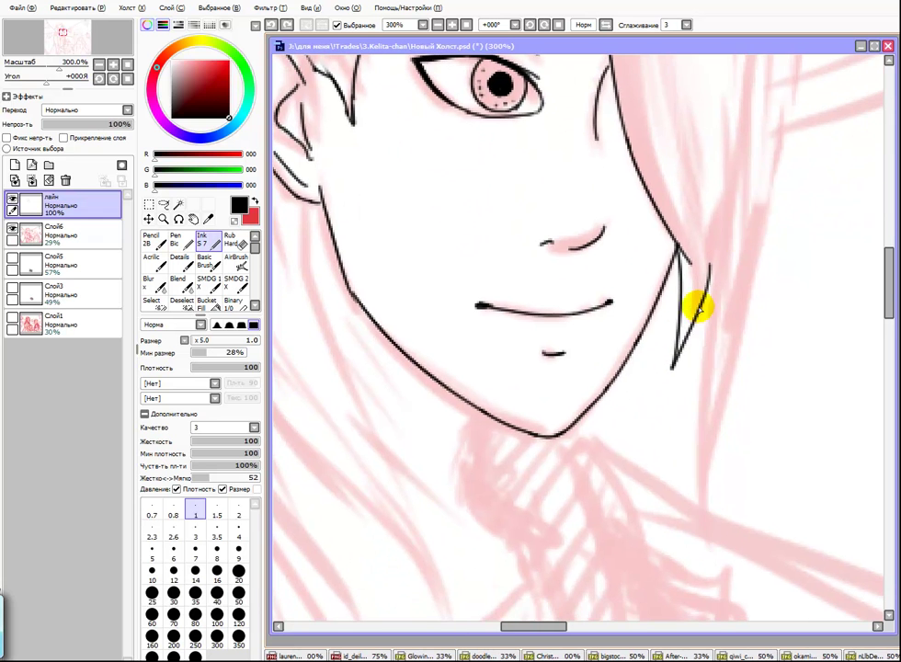
# Step: Ink the top of the bangs and their outer contour curving down the side of the head
pyautogui.scroll(8, 690, 358)
pyautogui.moveTo(449, 213)
pyautogui.mouseDown()
pyautogui.moveTo(603, 167)
pyautogui.moveTo(729, 282)
pyautogui.mouseUp()
pyautogui.scroll(-1, 727, 304)
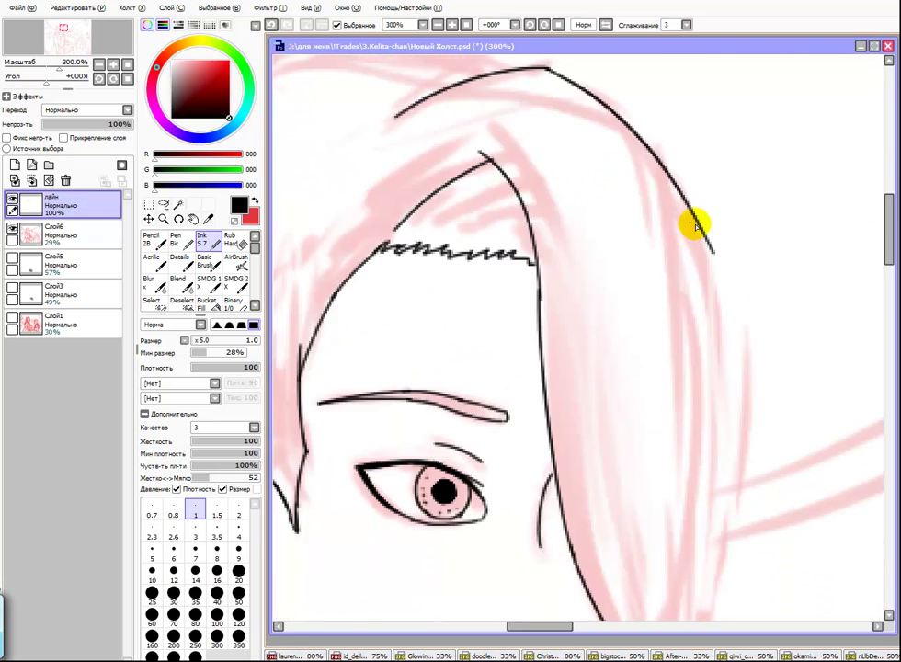
pyautogui.moveTo(689, 234); pyautogui.dragTo(726, 460)
pyautogui.scroll(2, 654, 298)
pyautogui.scroll(-2, 658, 274)
# Step: Continue the outer contour of the bangs downward and ink the pointed strand tips at their lower end
pyautogui.moveTo(644, 180); pyautogui.dragTo(678, 413)
pyautogui.scroll(-2, 678, 412)
pyautogui.moveTo(707, 175); pyautogui.dragTo(676, 459)
pyautogui.scroll(-2, 676, 459)
pyautogui.moveTo(648, 524)
pyautogui.mouseDown()
pyautogui.moveTo(700, 303)
pyautogui.moveTo(651, 518)
pyautogui.mouseUp()
pyautogui.hotkey('ctrl', 'z')
pyautogui.moveTo(635, 420); pyautogui.dragTo(650, 518)
pyautogui.scroll(-2, 659, 577)
pyautogui.scroll(1, 493, 257)
pyautogui.scroll(-2, 489, 342)
pyautogui.scroll(-1, 485, 319)
pyautogui.hotkey('ctrl', 'z')
# Step: Ink the long hair locks hanging below and behind the ear, ending in pointed tips
pyautogui.moveTo(484, 263); pyautogui.dragTo(483, 368)
pyautogui.moveTo(491, 327)
pyautogui.mouseDown()
pyautogui.moveTo(543, 453)
pyautogui.moveTo(494, 421)
pyautogui.moveTo(539, 393)
pyautogui.mouseUp()
pyautogui.moveTo(429, 173)
pyautogui.mouseDown()
pyautogui.moveTo(569, 439)
pyautogui.moveTo(611, 489)
pyautogui.mouseUp()
pyautogui.hotkey('ctrl', 'z')
pyautogui.moveTo(560, 437)
pyautogui.mouseDown()
pyautogui.moveTo(622, 505)
pyautogui.moveTo(599, 368)
pyautogui.moveTo(606, 400)
pyautogui.mouseUp()
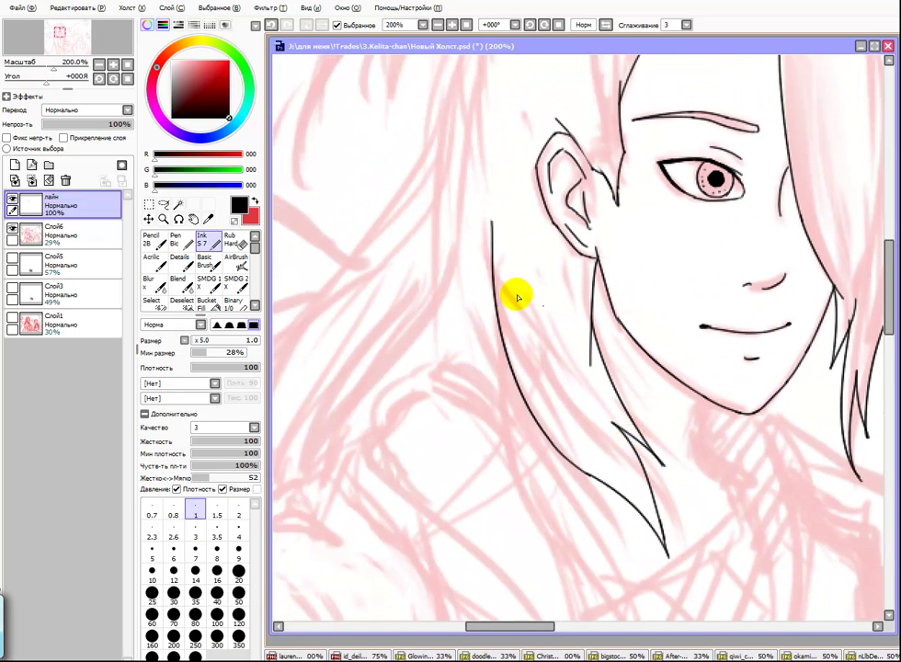
# Step: Erase the jagged forehead hairline's part nearest the bangs and redraw it sloping down to their edge
pyautogui.moveTo(533, 307); pyautogui.dragTo(480, 456)
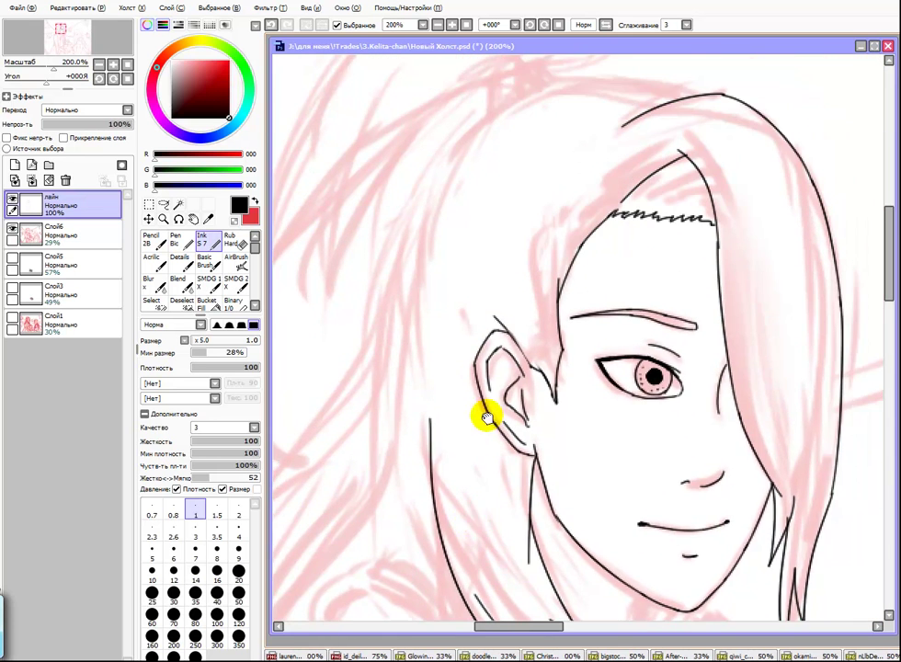
pyautogui.press('e')
pyautogui.scroll(1, 647, 230)
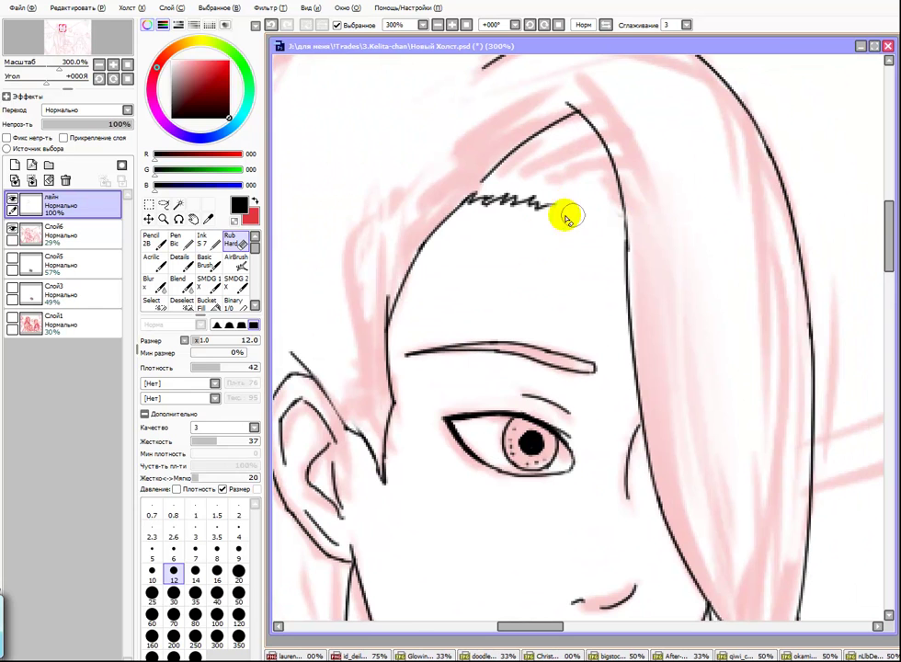
pyautogui.press('n')
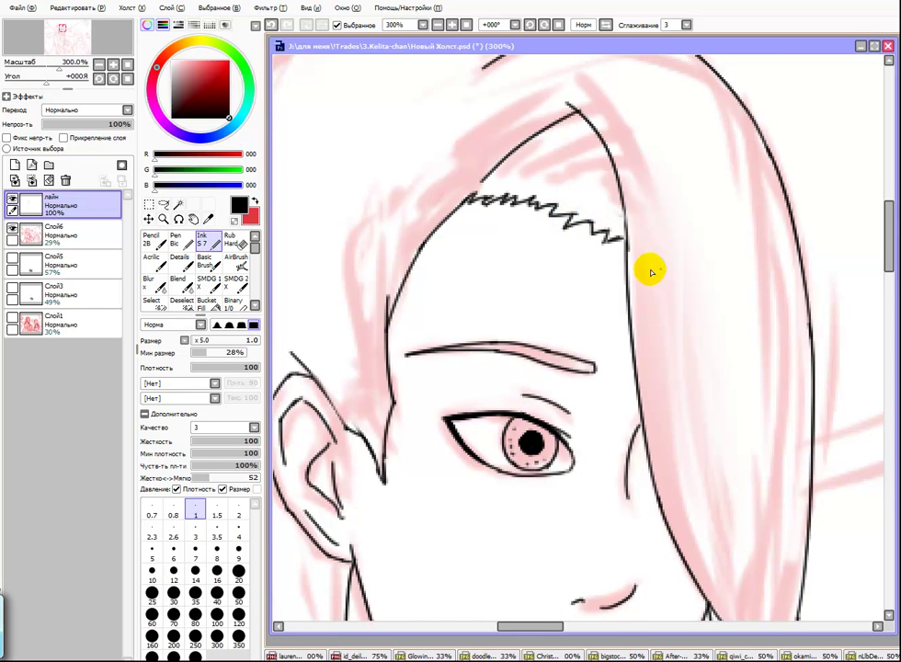
# Step: Select the parting and jagged hairline above the forehead and stretch them slightly taller with a transform
pyautogui.scroll(-2, 647, 249)
pyautogui.press('m')
pyautogui.moveTo(672, 203)
pyautogui.mouseDown()
pyautogui.moveTo(538, 299)
pyautogui.moveTo(590, 288)
pyautogui.mouseUp()
pyautogui.hotkey('ctrl', 't')
pyautogui.moveTo(590, 217); pyautogui.dragTo(590, 212)
pyautogui.moveTo(589, 287); pyautogui.dragTo(590, 292)
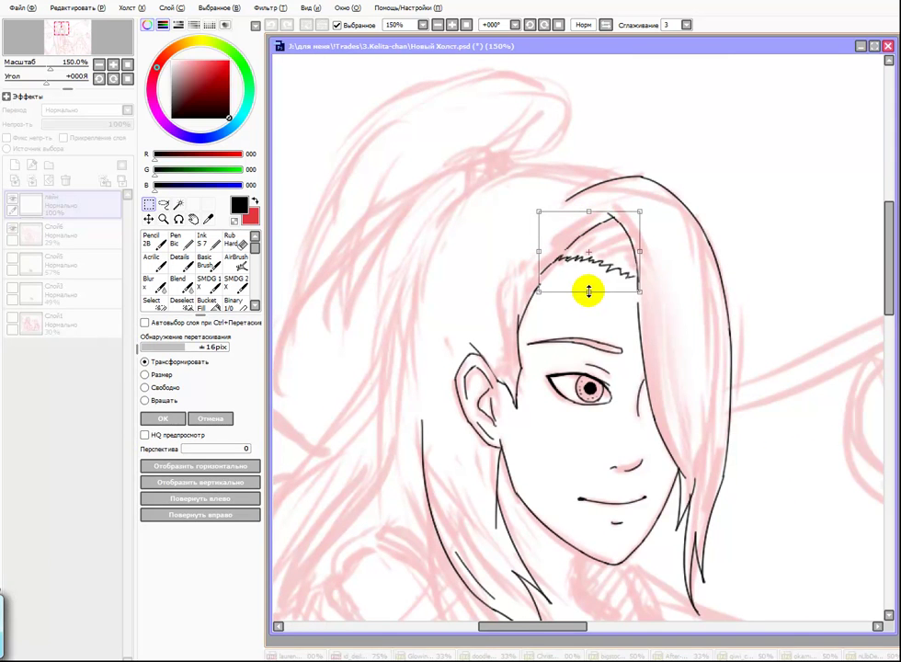
pyautogui.press('Return')
# Step: Clean up and reconnect the broken hairline strokes, and ink hair strands between the parting and the jagged edge
pyautogui.scroll(2, 569, 318)
pyautogui.press('e')
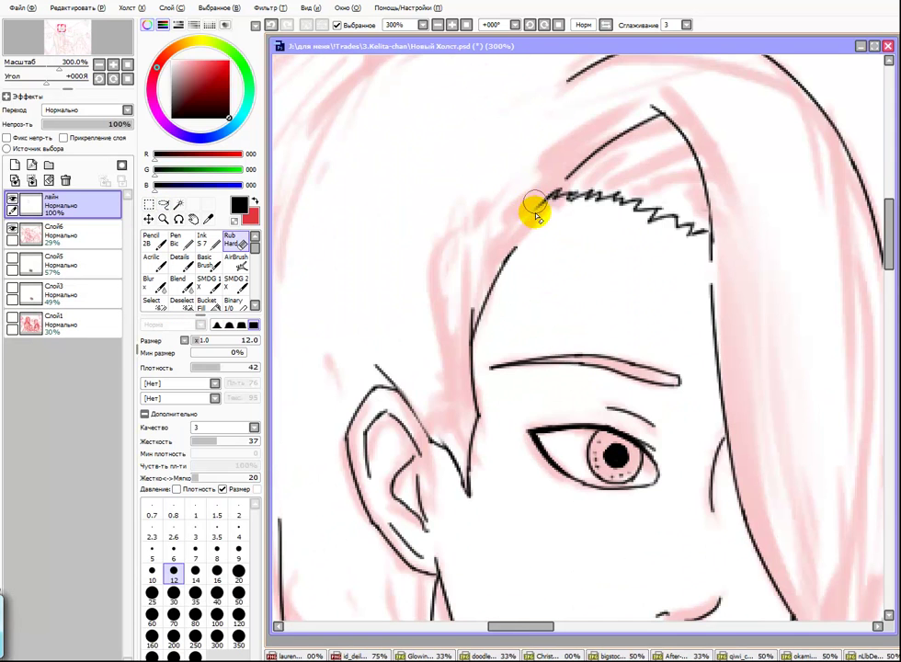
pyautogui.press('n')
pyautogui.moveTo(509, 249); pyautogui.dragTo(551, 195)
pyautogui.hotkey('ctrl', 'z')
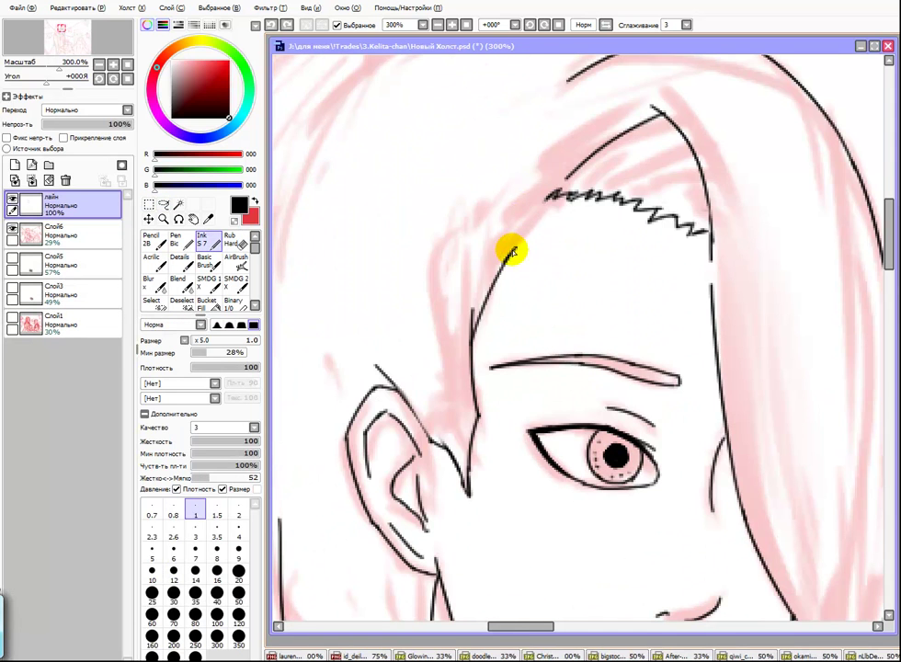
pyautogui.moveTo(513, 245); pyautogui.dragTo(555, 189)
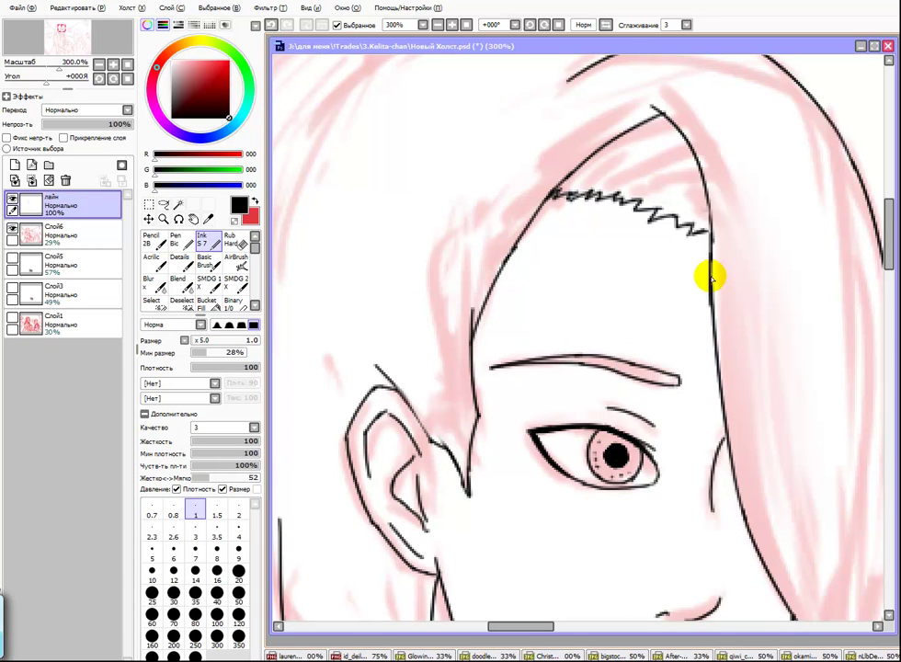
pyautogui.moveTo(603, 184); pyautogui.dragTo(686, 160)
pyautogui.moveTo(627, 195); pyautogui.dragTo(710, 183)
# Step: Ink the outer contour of the hair over the crown and down the back of the head
pyautogui.moveTo(321, 147)
pyautogui.mouseDown()
pyautogui.moveTo(510, 269)
pyautogui.moveTo(509, 443)
pyautogui.mouseUp()
pyautogui.scroll(-5, 499, 246)
pyautogui.moveTo(433, 251)
pyautogui.mouseDown()
pyautogui.moveTo(509, 372)
pyautogui.moveTo(502, 421)
pyautogui.moveTo(518, 496)
pyautogui.mouseUp()
pyautogui.hotkey('ctrl', 'z')
pyautogui.scroll(-3, 517, 304)
pyautogui.moveTo(518, 340)
pyautogui.mouseDown()
pyautogui.moveTo(640, 195)
pyautogui.moveTo(547, 194)
pyautogui.mouseUp()
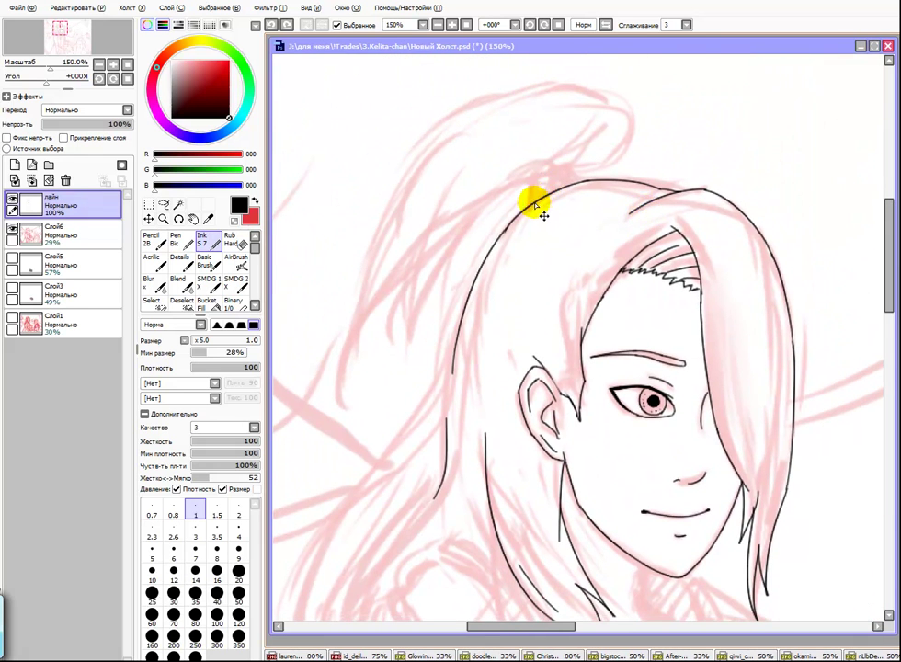
# Step: Ink the hair tie's outline and its inner band lines at the base of the ponytail on the crown
pyautogui.scroll(2, 539, 202)
pyautogui.moveTo(530, 288); pyautogui.dragTo(591, 208)
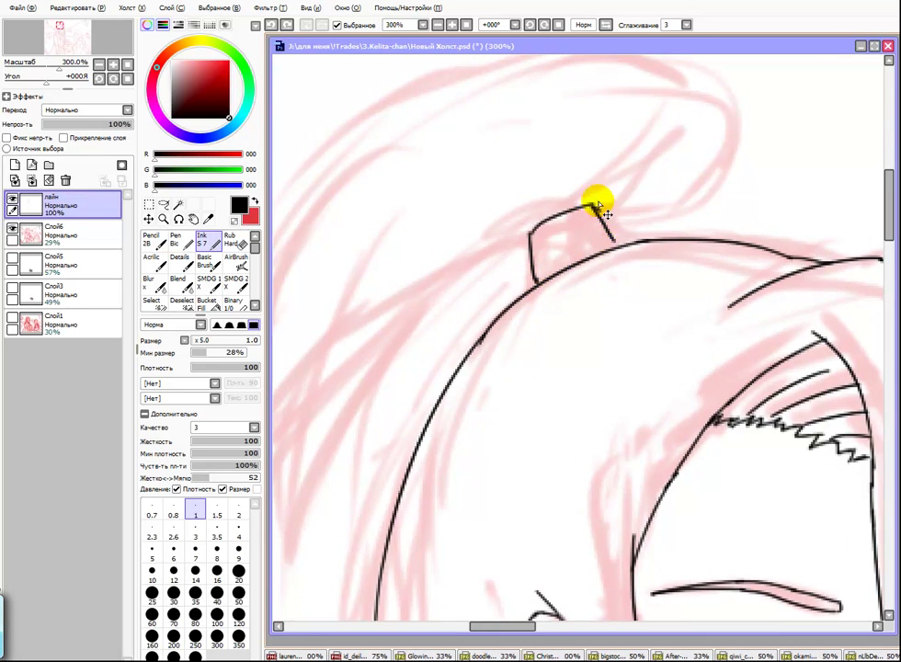
pyautogui.moveTo(536, 256); pyautogui.dragTo(605, 242)
pyautogui.moveTo(598, 191); pyautogui.dragTo(612, 231)
# Step: Ink the ponytail's rounded loop beside the hair tie and its long upper contour sweeping down behind the head
pyautogui.moveTo(626, 272); pyautogui.dragTo(727, 230)
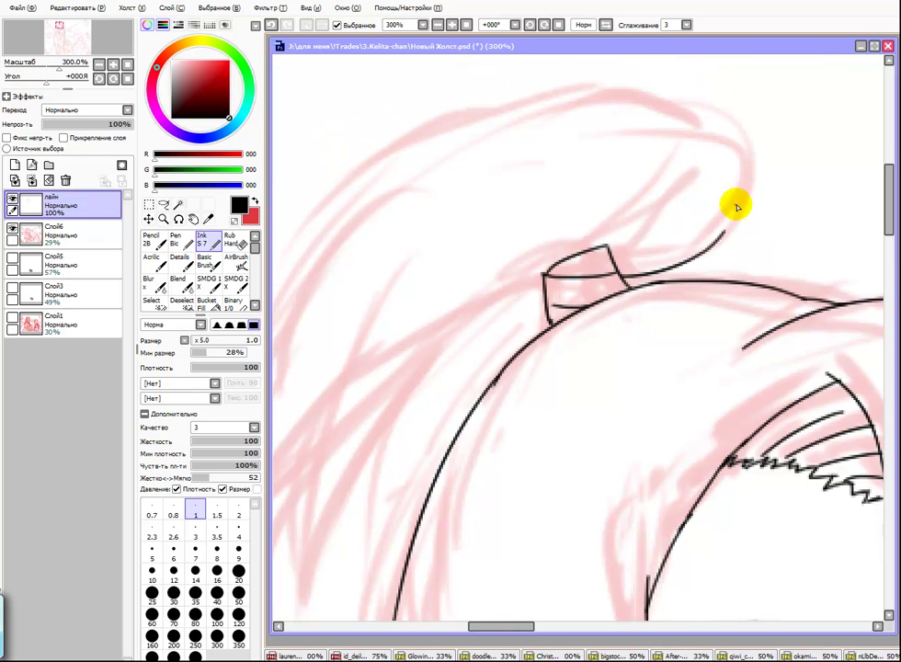
pyautogui.moveTo(721, 122); pyautogui.dragTo(727, 228)
pyautogui.moveTo(656, 239); pyautogui.dragTo(709, 298)
pyautogui.moveTo(383, 282); pyautogui.dragTo(614, 155)
pyautogui.hotkey('ctrl', 'z')
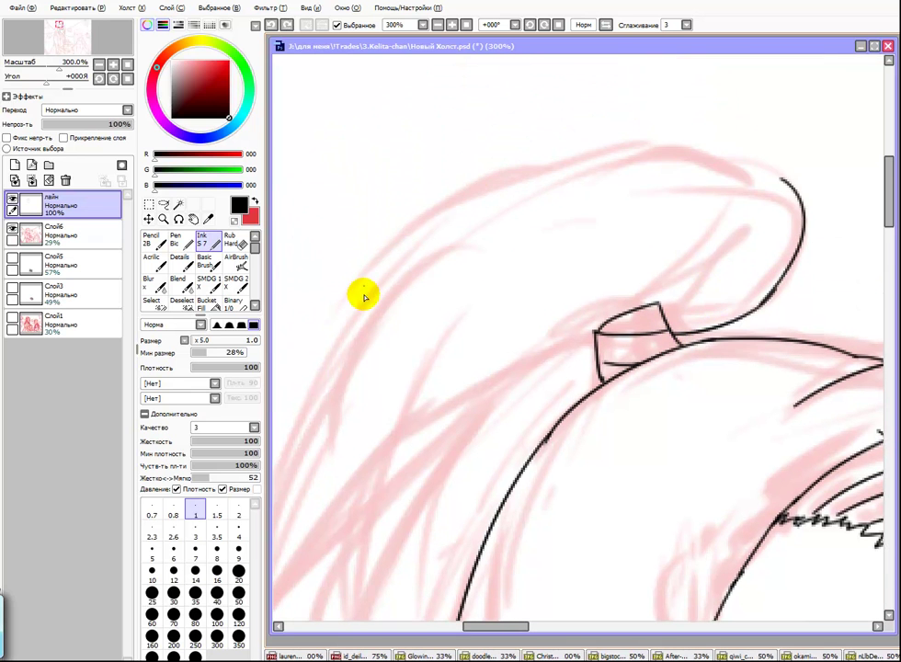
pyautogui.moveTo(363, 294); pyautogui.dragTo(768, 171)
pyautogui.moveTo(415, 313); pyautogui.dragTo(590, 225)
# Step: Ink the ponytail's underside and the curved, pointed strand tips hanging from it
pyautogui.moveTo(459, 447)
pyautogui.mouseDown()
pyautogui.moveTo(553, 202)
pyautogui.moveTo(421, 511)
pyautogui.mouseUp()
pyautogui.hotkey('ctrl', 'z')
pyautogui.moveTo(422, 510)
pyautogui.mouseDown()
pyautogui.moveTo(439, 329)
pyautogui.moveTo(432, 464)
pyautogui.mouseUp()
pyautogui.moveTo(677, 186)
pyautogui.mouseDown()
pyautogui.moveTo(413, 514)
pyautogui.moveTo(448, 351)
pyautogui.mouseUp()
pyautogui.hotkey('ctrl', 'z')
pyautogui.hotkey('ctrl', 'z')
pyautogui.moveTo(395, 527); pyautogui.dragTo(444, 330)
pyautogui.moveTo(444, 376); pyautogui.dragTo(411, 439)
pyautogui.moveTo(414, 359)
pyautogui.mouseDown()
pyautogui.moveTo(436, 504)
pyautogui.moveTo(471, 372)
pyautogui.moveTo(499, 459)
pyautogui.mouseUp()
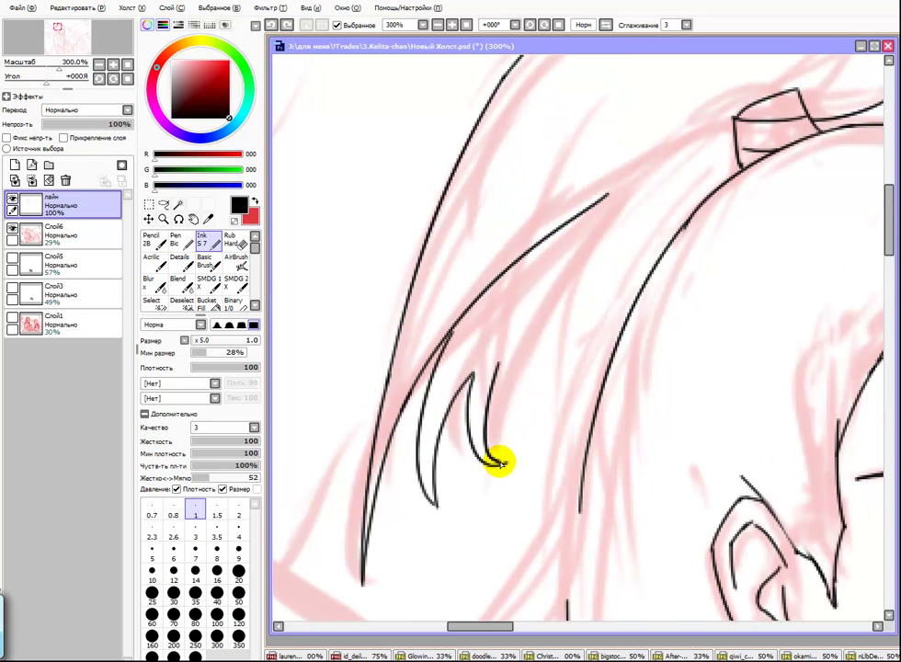
pyautogui.moveTo(602, 218); pyautogui.dragTo(448, 362)
pyautogui.hotkey('ctrl', 'z')
pyautogui.moveTo(647, 203); pyautogui.dragTo(423, 386)
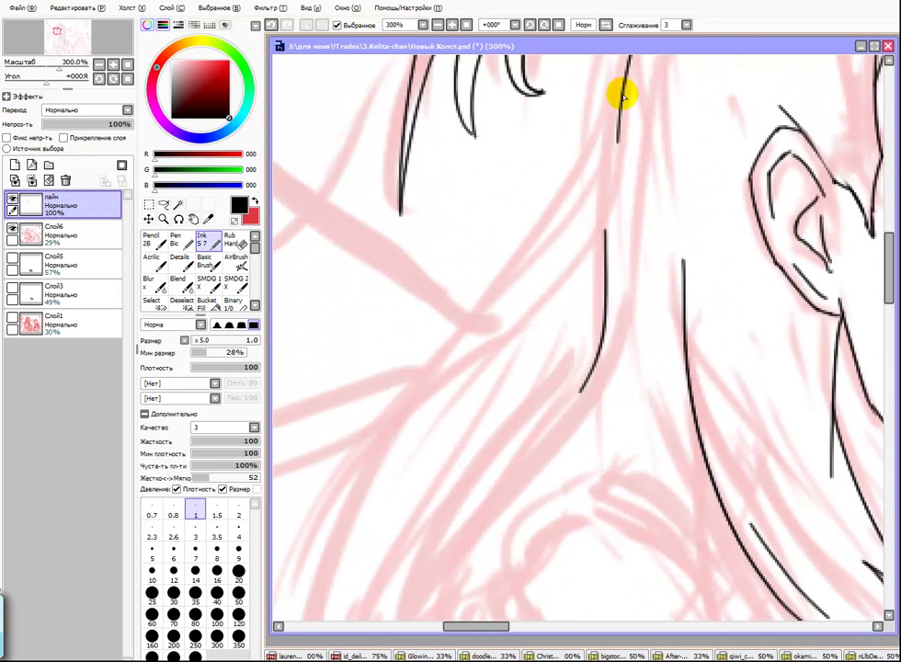
# Step: Ink the loose hair locks behind the neck, spreading down toward the shoulder and ending in tapered tips
pyautogui.moveTo(554, 237); pyautogui.dragTo(477, 315)
pyautogui.moveTo(563, 256)
pyautogui.mouseDown()
pyautogui.moveTo(618, 115)
pyautogui.moveTo(473, 280)
pyautogui.moveTo(401, 437)
pyautogui.mouseUp()
pyautogui.moveTo(373, 232); pyautogui.dragTo(293, 347)
pyautogui.moveTo(374, 229); pyautogui.dragTo(321, 416)
# Step: Ink the neck's side line below the jaw and the robe collar's curved edges around the neck
pyautogui.scroll(-1, 432, 527)
pyautogui.moveTo(432, 527)
pyautogui.mouseDown()
pyautogui.moveTo(396, 342)
pyautogui.moveTo(402, 276)
pyautogui.moveTo(478, 267)
pyautogui.moveTo(529, 322)
pyautogui.moveTo(501, 383)
pyautogui.moveTo(548, 368)
pyautogui.mouseUp()
pyautogui.scroll(1, 478, 266)
pyautogui.moveTo(556, 500); pyautogui.dragTo(520, 409)
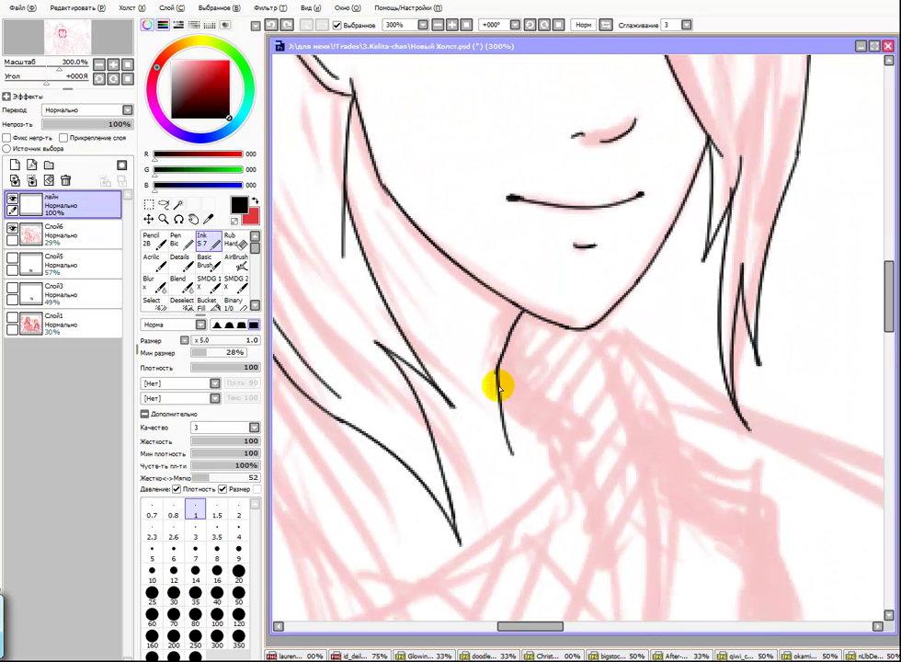
pyautogui.moveTo(533, 281); pyautogui.dragTo(573, 338)
pyautogui.moveTo(572, 286); pyautogui.dragTo(604, 364)
pyautogui.hotkey('ctrl', 'z')
pyautogui.moveTo(577, 284); pyautogui.dragTo(623, 414)
pyautogui.moveTo(664, 278); pyautogui.dragTo(632, 298)
pyautogui.moveTo(610, 258); pyautogui.dragTo(674, 389)
# Step: Ink the robe's front edge from the collar down past the chest toward the waist
pyautogui.scroll(-3, 644, 377)
pyautogui.moveTo(692, 57); pyautogui.dragTo(654, 373)
pyautogui.scroll(-2, 649, 309)
pyautogui.moveTo(586, 55)
pyautogui.mouseDown()
pyautogui.moveTo(630, 303)
pyautogui.moveTo(596, 486)
pyautogui.mouseUp()
pyautogui.scroll(-5, 605, 221)
pyautogui.moveTo(556, 267); pyautogui.dragTo(570, 398)
# Step: Ink the rounded top of the opposite collar on the shoulder and its inner edge running down across the chest
pyautogui.press('-')
pyautogui.scroll(3, 607, 460)
pyautogui.scroll(-2, 408, 213)
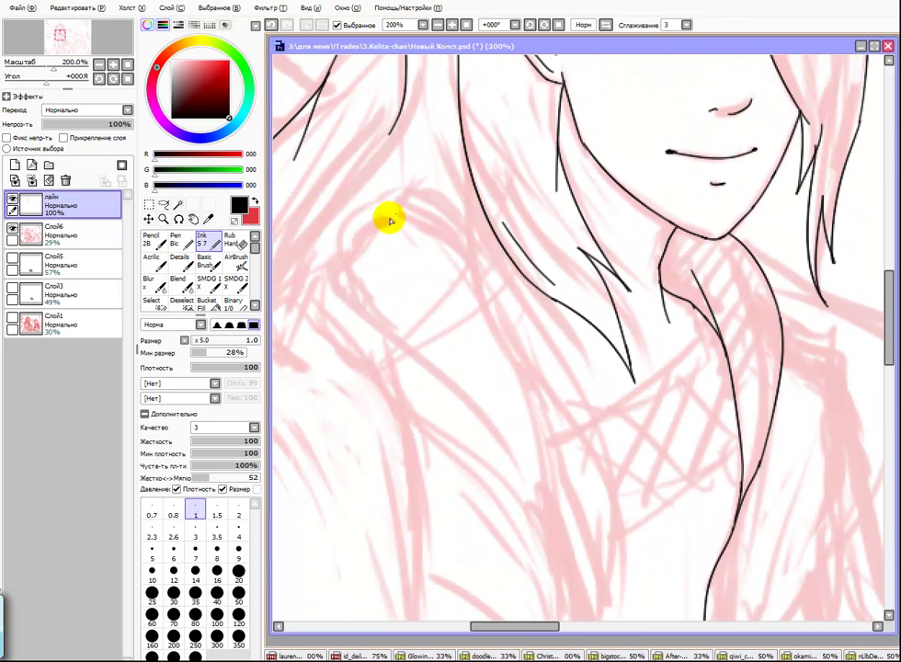
pyautogui.moveTo(338, 253)
pyautogui.mouseDown()
pyautogui.moveTo(383, 202)
pyautogui.moveTo(460, 194)
pyautogui.moveTo(536, 330)
pyautogui.mouseUp()
pyautogui.hotkey('ctrl', 'z')
pyautogui.moveTo(475, 197)
pyautogui.mouseDown()
pyautogui.moveTo(536, 329)
pyautogui.moveTo(583, 329)
pyautogui.moveTo(608, 346)
pyautogui.moveTo(598, 382)
pyautogui.mouseUp()
pyautogui.scroll(-3, 529, 318)
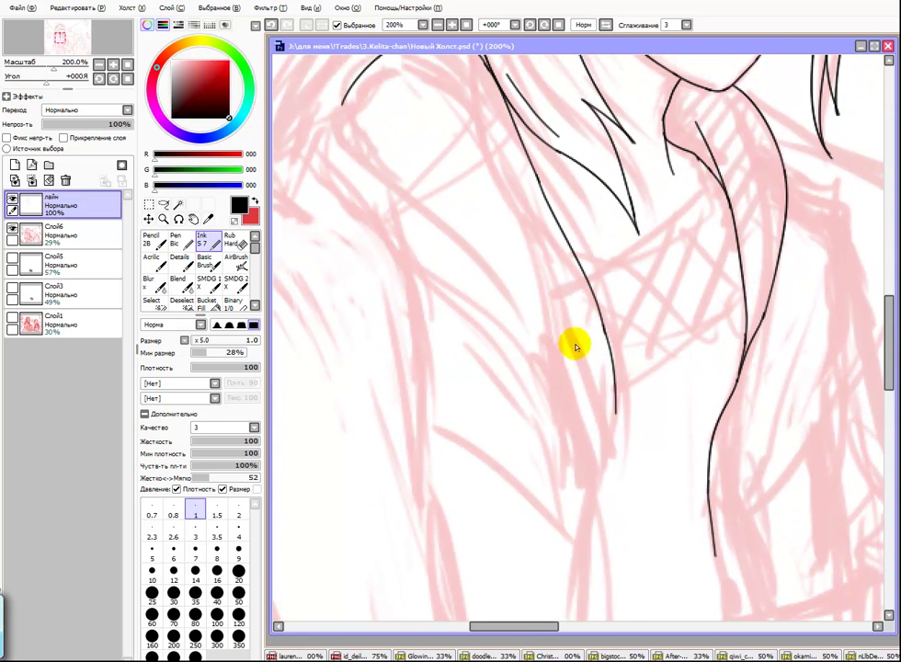
# Step: Ink the collar's lower edge from its rounded top diagonally down to meet the inner edge at the waist
pyautogui.moveTo(556, 341); pyautogui.dragTo(557, 425)
pyautogui.moveTo(346, 207); pyautogui.dragTo(380, 264)
pyautogui.moveTo(450, 313)
pyautogui.mouseDown()
pyautogui.moveTo(519, 408)
pyautogui.moveTo(503, 419)
pyautogui.moveTo(471, 332)
pyautogui.moveTo(550, 413)
pyautogui.mouseUp()
pyautogui.hotkey('ctrl', 'z')
pyautogui.moveTo(489, 322)
pyautogui.mouseDown()
pyautogui.moveTo(589, 455)
pyautogui.moveTo(597, 373)
pyautogui.mouseUp()
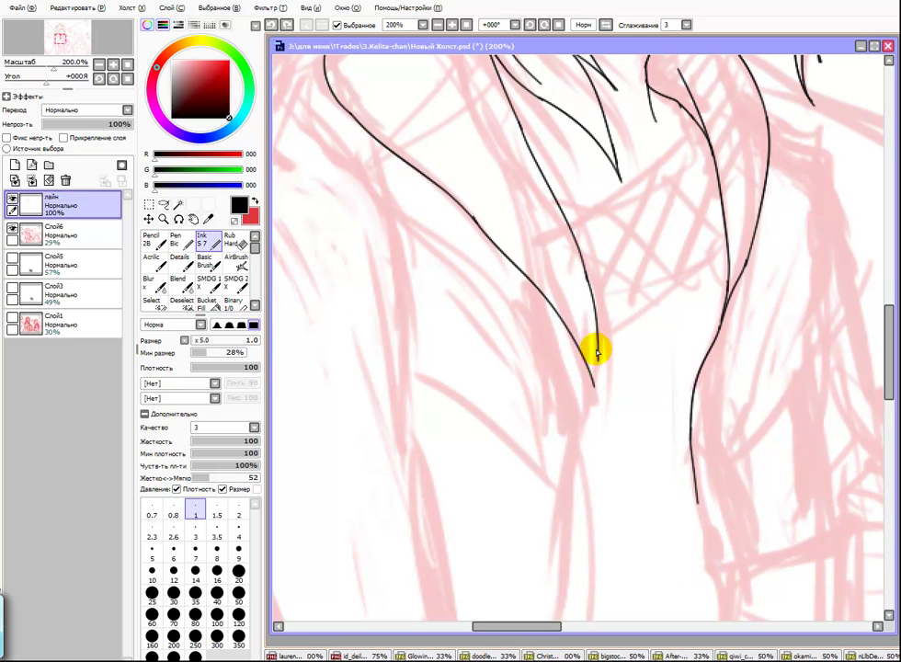
# Step: Ink the robe's opening edge downward from where the collar edges meet, with a short fold line beside it
pyautogui.scroll(-3, 598, 348)
pyautogui.moveTo(571, 276); pyautogui.dragTo(538, 355)
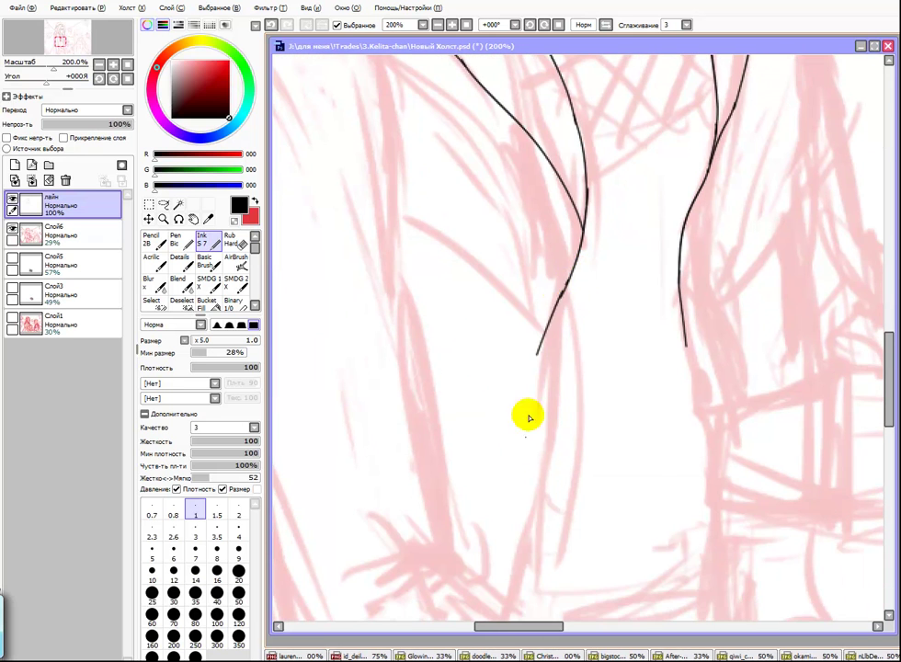
pyautogui.moveTo(568, 282)
pyautogui.mouseDown()
pyautogui.moveTo(561, 396)
pyautogui.moveTo(578, 245)
pyautogui.mouseUp()
pyautogui.hotkey('ctrl', 'z')
pyautogui.moveTo(563, 180); pyautogui.dragTo(541, 253)
pyautogui.moveTo(576, 170); pyautogui.dragTo(583, 310)
pyautogui.hotkey('ctrl', 'z')
pyautogui.moveTo(589, 147); pyautogui.dragTo(552, 488)
# Step: Ink a second outer edge alongside the wide collar, running from the shoulder down to the waist
pyautogui.scroll(10, 544, 466)
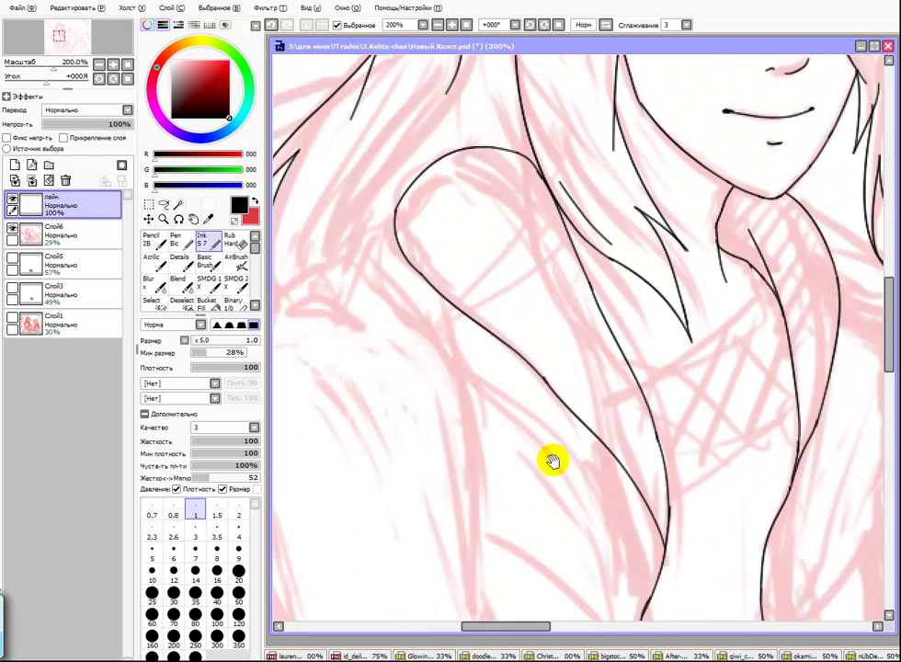
pyautogui.moveTo(567, 287)
pyautogui.mouseDown()
pyautogui.moveTo(658, 195)
pyautogui.moveTo(662, 368)
pyautogui.moveTo(499, 232)
pyautogui.moveTo(492, 211)
pyautogui.moveTo(511, 377)
pyautogui.moveTo(431, 253)
pyautogui.moveTo(614, 408)
pyautogui.mouseUp()
pyautogui.hotkey('ctrl', 'z')
pyautogui.moveTo(422, 247)
pyautogui.mouseDown()
pyautogui.moveTo(631, 451)
pyautogui.moveTo(421, 253)
pyautogui.moveTo(647, 458)
pyautogui.moveTo(553, 365)
pyautogui.moveTo(555, 350)
pyautogui.moveTo(605, 396)
pyautogui.moveTo(640, 512)
pyautogui.mouseUp()
# Step: Ink the outer edge of the collar on the far side, plus the far shoulder and upper sleeve lines
pyautogui.moveTo(702, 471); pyautogui.dragTo(532, 512)
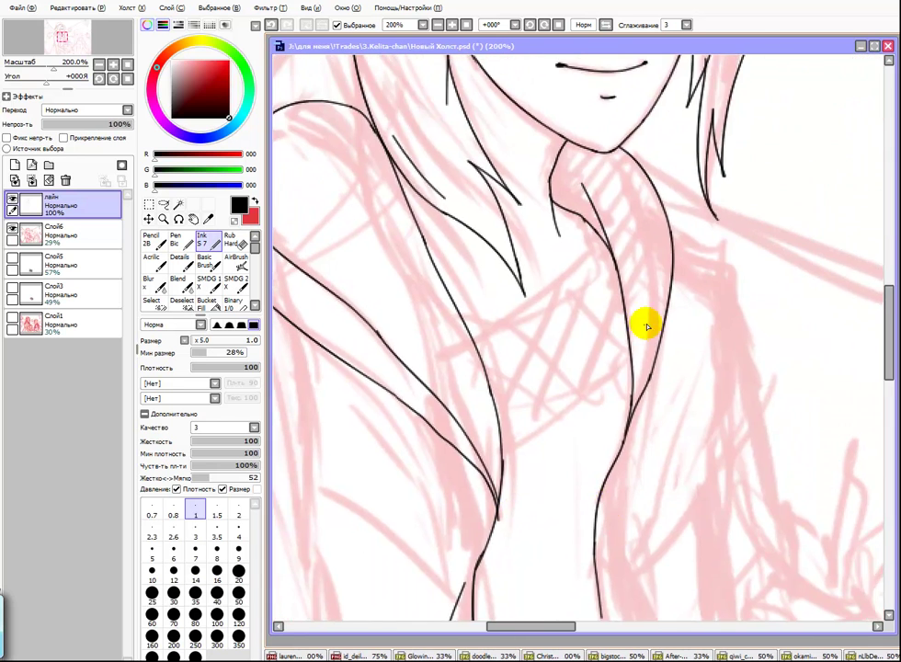
pyautogui.hotkey('ctrl', 'z')
pyautogui.moveTo(668, 212); pyautogui.dragTo(635, 422)
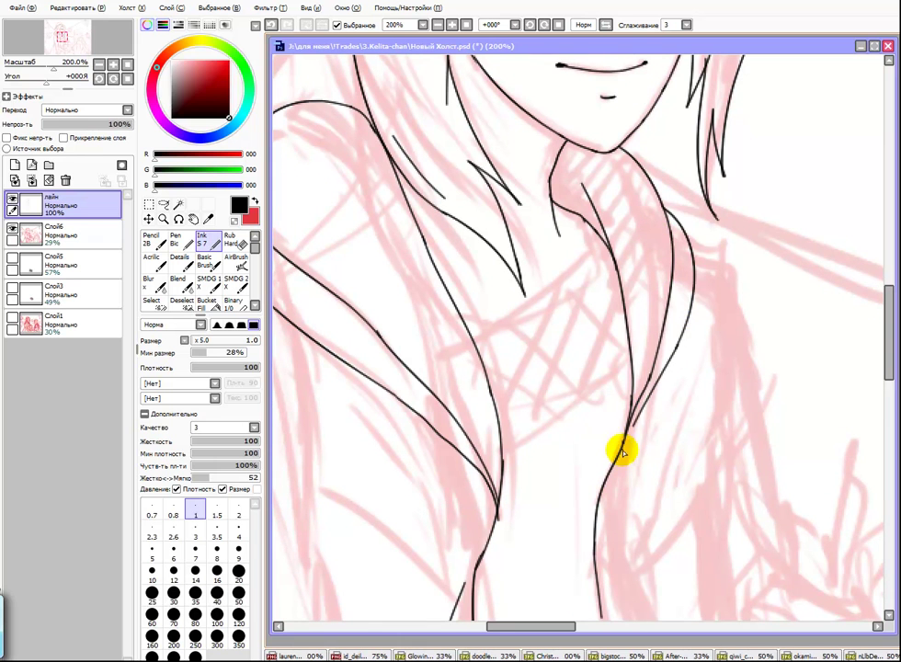
pyautogui.moveTo(675, 362)
pyautogui.mouseDown()
pyautogui.moveTo(594, 432)
pyautogui.moveTo(628, 207)
pyautogui.mouseUp()
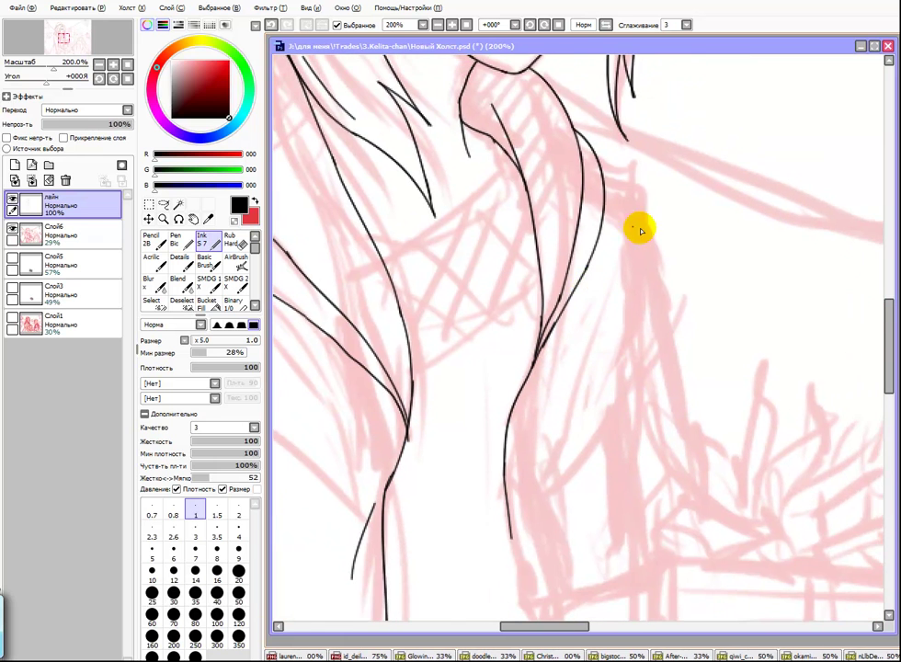
pyautogui.moveTo(600, 168)
pyautogui.mouseDown()
pyautogui.moveTo(634, 192)
pyautogui.moveTo(624, 313)
pyautogui.moveTo(614, 195)
pyautogui.moveTo(630, 232)
pyautogui.mouseUp()
pyautogui.moveTo(607, 133); pyautogui.dragTo(644, 220)
pyautogui.moveTo(594, 467)
pyautogui.mouseDown()
pyautogui.moveTo(654, 409)
pyautogui.moveTo(517, 276)
pyautogui.mouseUp()
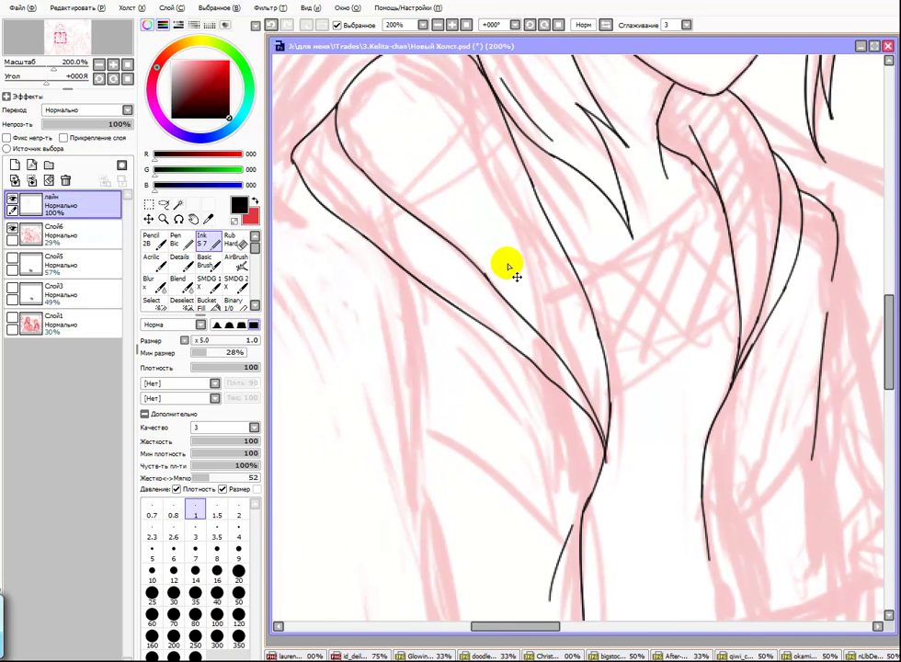
# Step: Ink the mesh top's doubled neckline and its lower edge across the chest between the robe's collar edges
pyautogui.moveTo(667, 267); pyautogui.dragTo(644, 362)
pyautogui.moveTo(542, 346)
pyautogui.mouseDown()
pyautogui.moveTo(659, 305)
pyautogui.moveTo(634, 324)
pyautogui.moveTo(650, 301)
pyautogui.moveTo(676, 290)
pyautogui.mouseUp()
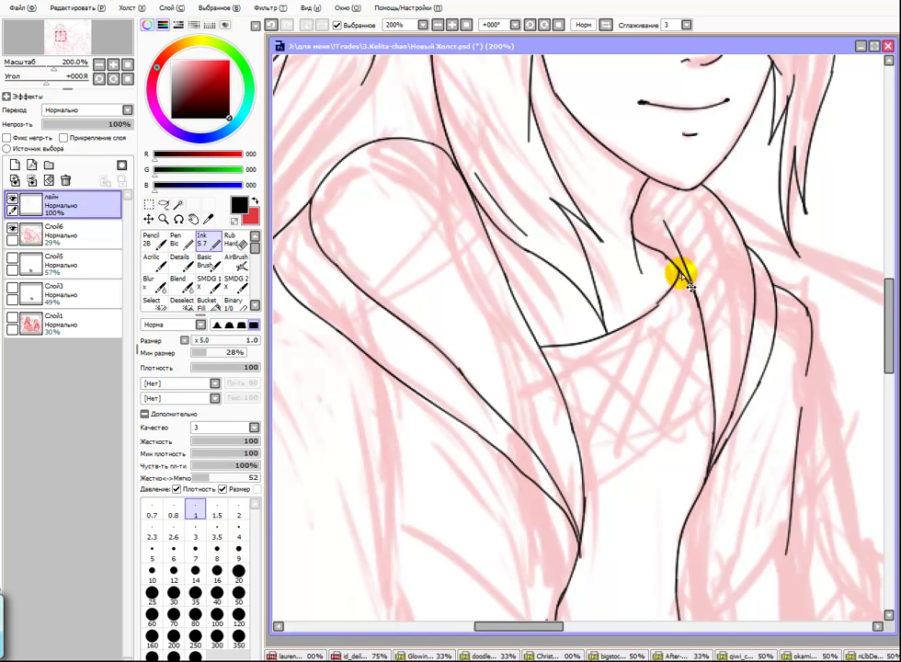
pyautogui.moveTo(652, 351); pyautogui.dragTo(627, 294)
pyautogui.moveTo(552, 377); pyautogui.dragTo(685, 299)
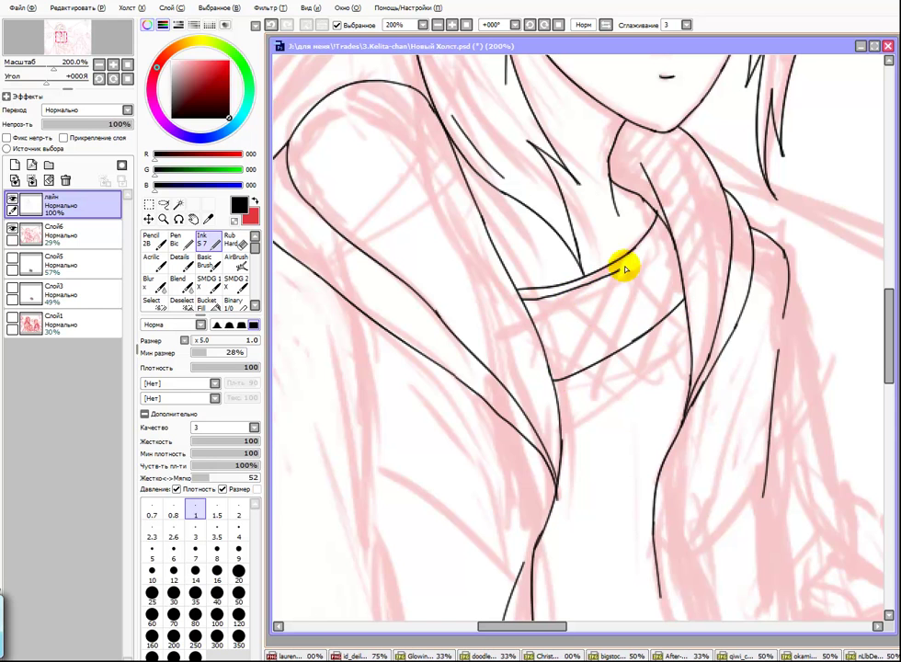
pyautogui.moveTo(677, 211); pyautogui.dragTo(632, 249)
pyautogui.hotkey('ctrl', 'z')
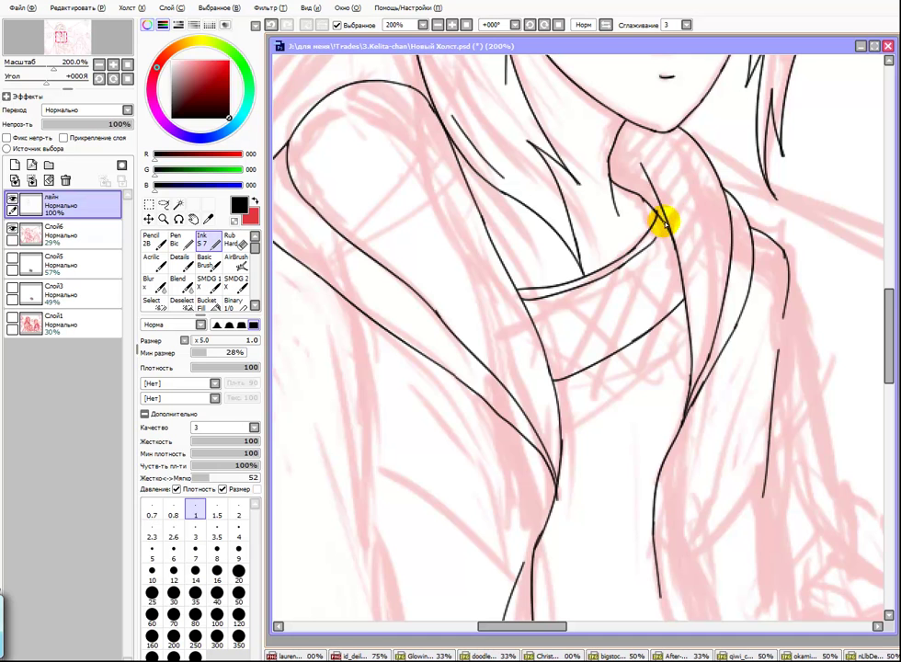
# Step: Ink the near shoulder's slope from the collar and try the sleeve's outer edge below it
pyautogui.moveTo(633, 267); pyautogui.dragTo(494, 333)
pyautogui.moveTo(416, 373)
pyautogui.mouseDown()
pyautogui.moveTo(424, 552)
pyautogui.moveTo(427, 543)
pyautogui.mouseUp()
pyautogui.hotkey('ctrl', 'z')
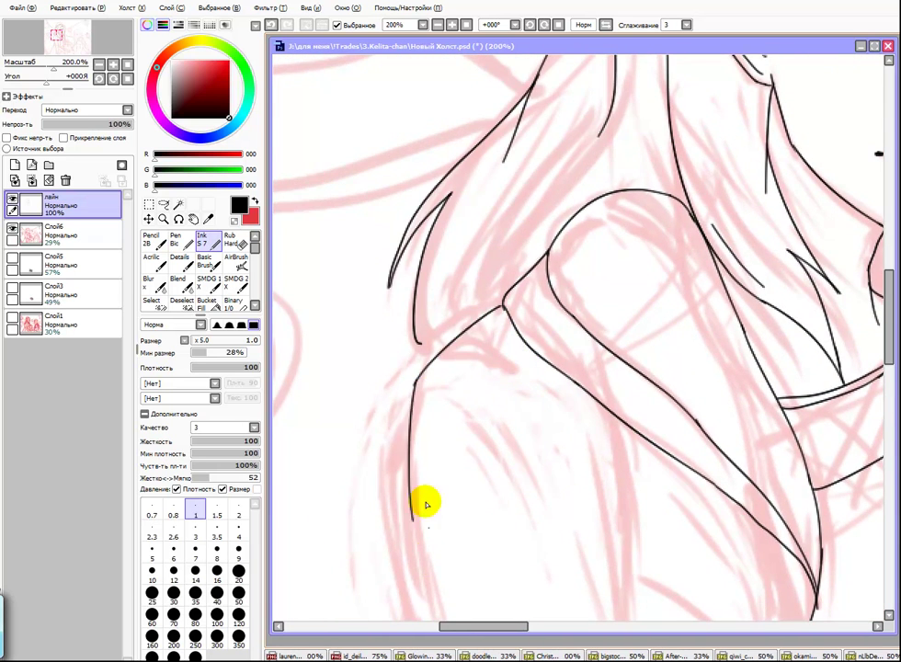
pyautogui.scroll(-3, 446, 460)
pyautogui.hotkey('ctrl', 'z')
pyautogui.moveTo(412, 139)
pyautogui.mouseDown()
pyautogui.moveTo(434, 386)
pyautogui.moveTo(459, 464)
pyautogui.moveTo(398, 479)
pyautogui.mouseUp()
pyautogui.hotkey('ctrl', 'z')
pyautogui.hotkey('ctrl', 'z')
# Step: Ink the near sleeve's inner edge from the armpit area down toward the elbow
pyautogui.moveTo(515, 175); pyautogui.dragTo(568, 286)
pyautogui.moveTo(574, 343); pyautogui.dragTo(569, 416)
pyautogui.scroll(-2, 586, 287)
pyautogui.moveTo(569, 230); pyautogui.dragTo(615, 482)
# Step: Redraw the near sleeve's outer edge as one long, smooth line down from the shoulder
pyautogui.moveTo(363, 223); pyautogui.dragTo(427, 439)
pyautogui.hotkey('ctrl', 'z')
pyautogui.moveTo(364, 202)
pyautogui.mouseDown()
pyautogui.moveTo(422, 499)
pyautogui.moveTo(439, 543)
pyautogui.mouseUp()
pyautogui.hotkey('ctrl', 'z')
pyautogui.hotkey('ctrl', 'z')
pyautogui.scroll(-1, 419, 388)
pyautogui.moveTo(366, 170); pyautogui.dragTo(457, 538)
pyautogui.scroll(-2, 355, 248)
# Step: Extend the sleeve's outer edge in a smooth curve down to the bottom border of the canvas
pyautogui.moveTo(409, 382); pyautogui.dragTo(442, 547)
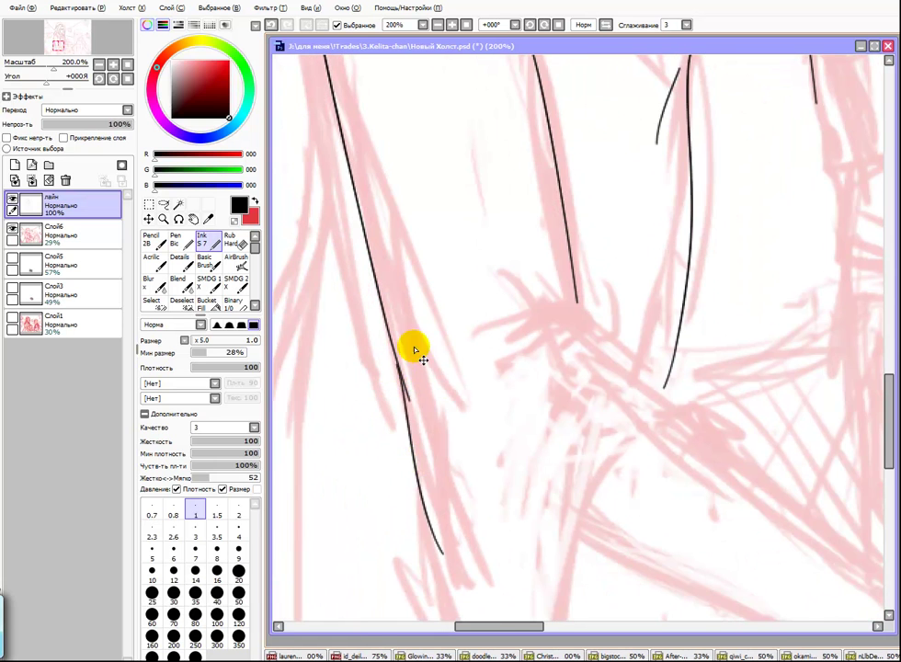
pyautogui.hotkey('ctrl', 'z')
pyautogui.scroll(-2, 414, 414)
pyautogui.moveTo(408, 216); pyautogui.dragTo(463, 519)
pyautogui.hotkey('ctrl', 'z')
pyautogui.scroll(-2, 414, 308)
pyautogui.moveTo(357, 74)
pyautogui.mouseDown()
pyautogui.moveTo(397, 357)
pyautogui.moveTo(513, 584)
pyautogui.mouseUp()
pyautogui.hotkey('ctrl', 'z')
pyautogui.moveTo(393, 361); pyautogui.dragTo(444, 473)
pyautogui.hotkey('ctrl', 'z')
pyautogui.moveTo(393, 362); pyautogui.dragTo(513, 584)
pyautogui.hotkey('ctrl', 'z')
pyautogui.hotkey('ctrl', 'y')
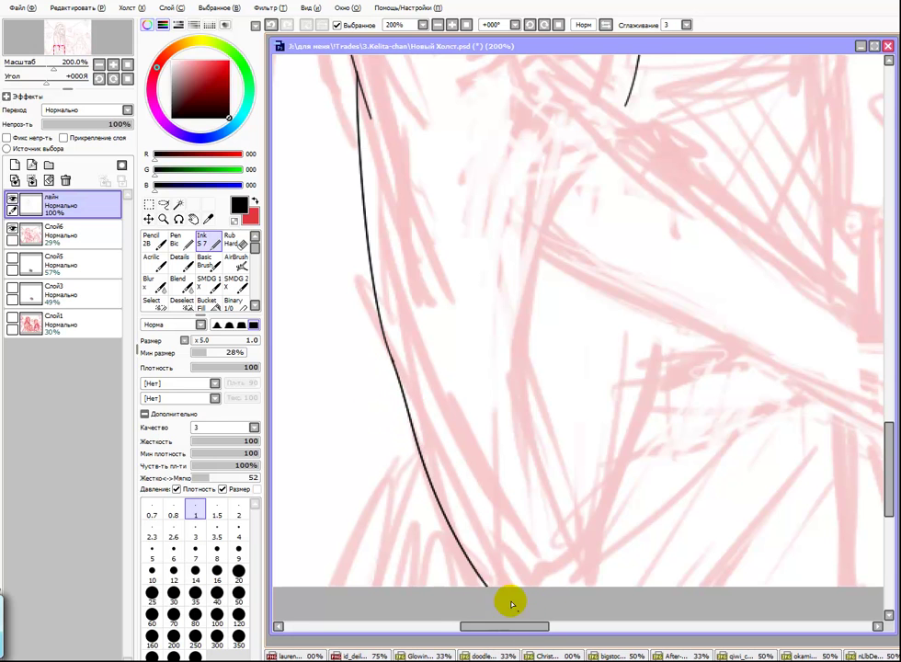
# Step: Ink the fold lines at the sleeve's inner elbow and the upper sleeve edge ending at the cuff
pyautogui.scroll(3, 414, 353)
pyautogui.moveTo(511, 228); pyautogui.dragTo(421, 263)
pyautogui.moveTo(497, 253); pyautogui.dragTo(439, 293)
pyautogui.hotkey('ctrl', 'z')
pyautogui.moveTo(549, 258)
pyautogui.mouseDown()
pyautogui.moveTo(475, 322)
pyautogui.moveTo(684, 376)
pyautogui.moveTo(649, 354)
pyautogui.mouseUp()
pyautogui.hotkey('ctrl', 'z')
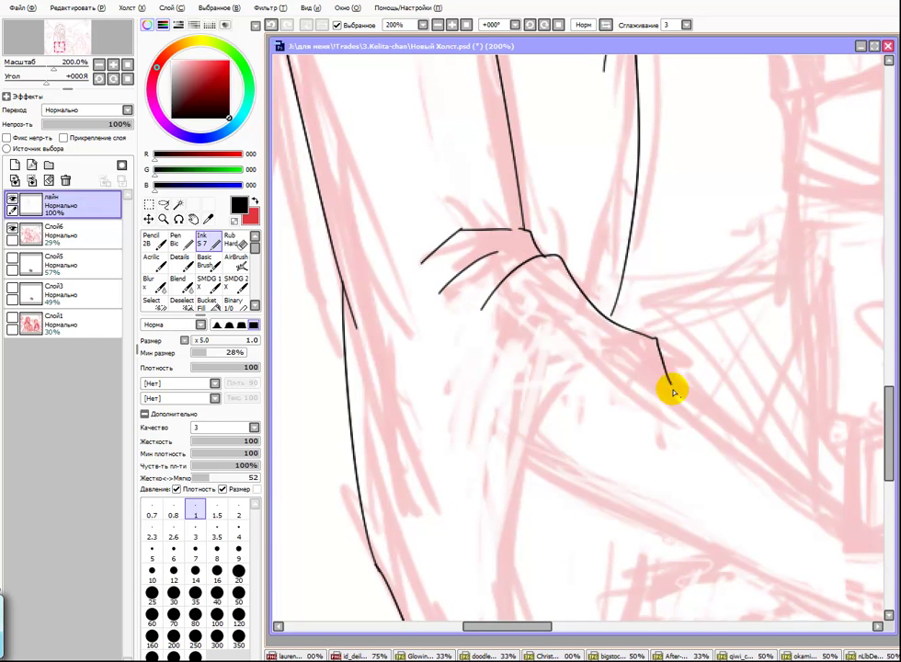
# Step: Ink the sleeve's curved opening edge from the cuff around the forearm and downward
pyautogui.scroll(-2, 650, 303)
pyautogui.scroll(-3, 636, 264)
pyautogui.moveTo(648, 149)
pyautogui.mouseDown()
pyautogui.moveTo(519, 244)
pyautogui.moveTo(507, 444)
pyautogui.mouseUp()
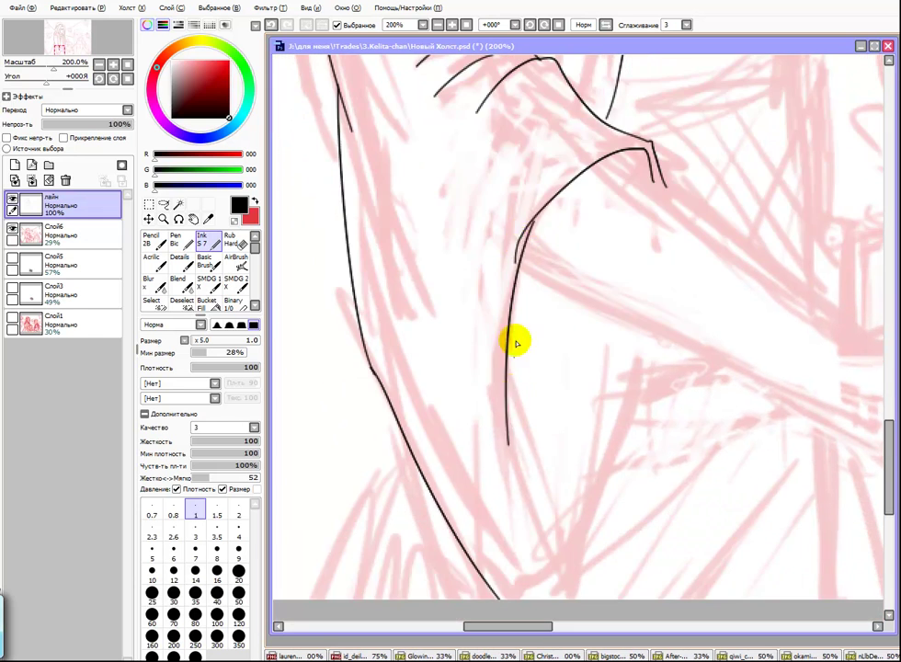
pyautogui.hotkey('ctrl', 'z')
pyautogui.press('e')
pyautogui.press('n')
pyautogui.moveTo(515, 253); pyautogui.dragTo(514, 442)
pyautogui.scroll(-3, 537, 473)
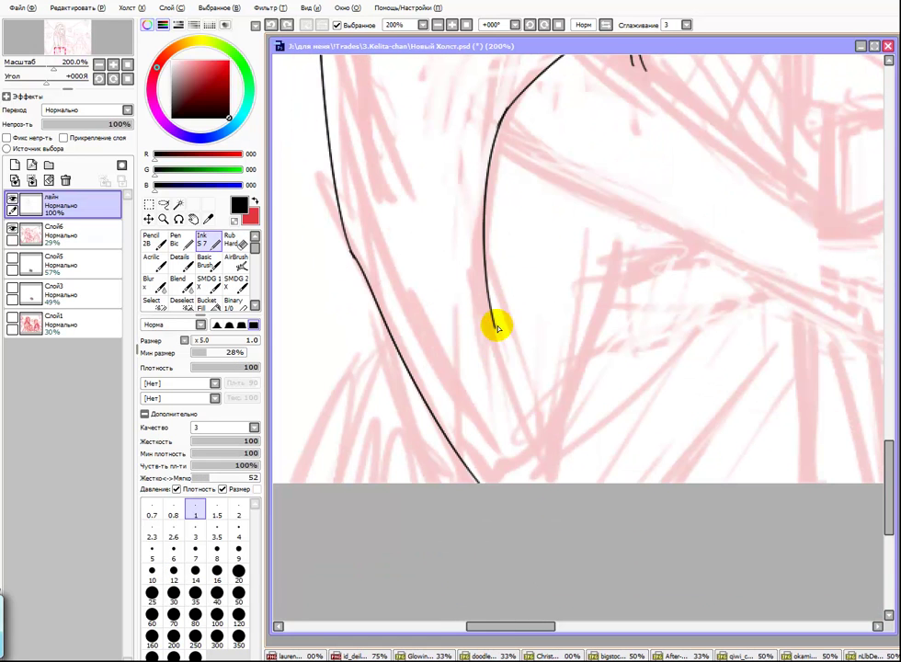
# Step: Extend the sleeve opening to the canvas bottom and ink its opposite side as a doubled edge below the forearm
pyautogui.moveTo(623, 213)
pyautogui.mouseDown()
pyautogui.moveTo(578, 482)
pyautogui.moveTo(545, 580)
pyautogui.mouseUp()
pyautogui.hotkey('ctrl', 'z')
pyautogui.moveTo(556, 356); pyautogui.dragTo(515, 626)
pyautogui.moveTo(542, 385); pyautogui.dragTo(573, 303)
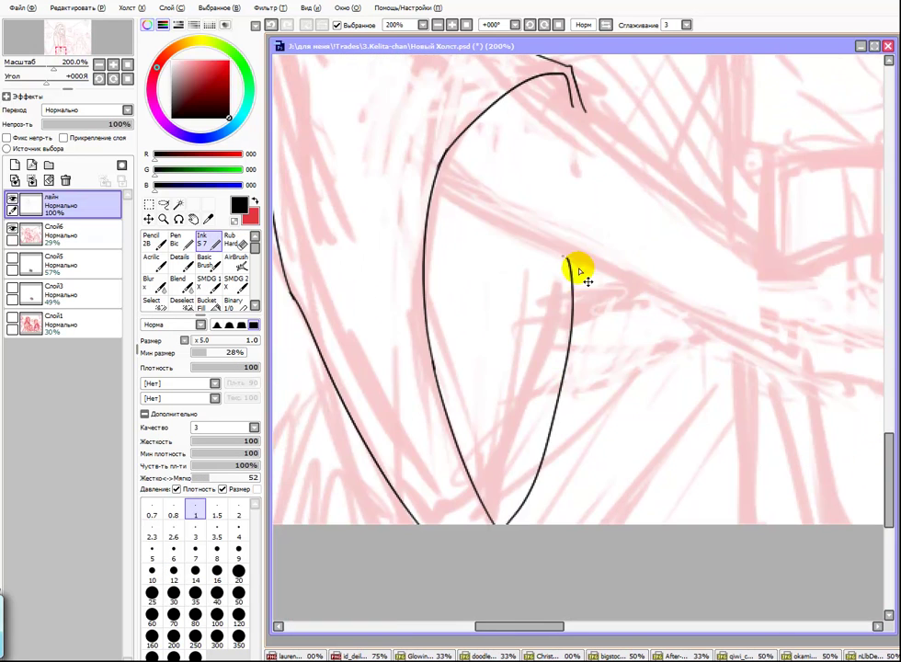
pyautogui.moveTo(577, 261); pyautogui.dragTo(545, 524)
pyautogui.moveTo(549, 473); pyautogui.dragTo(476, 596)
# Step: Ink the forearm's lower and upper edges from the sleeve opening to the wrist and smooth the lower line's joint
pyautogui.moveTo(363, 305); pyautogui.dragTo(578, 423)
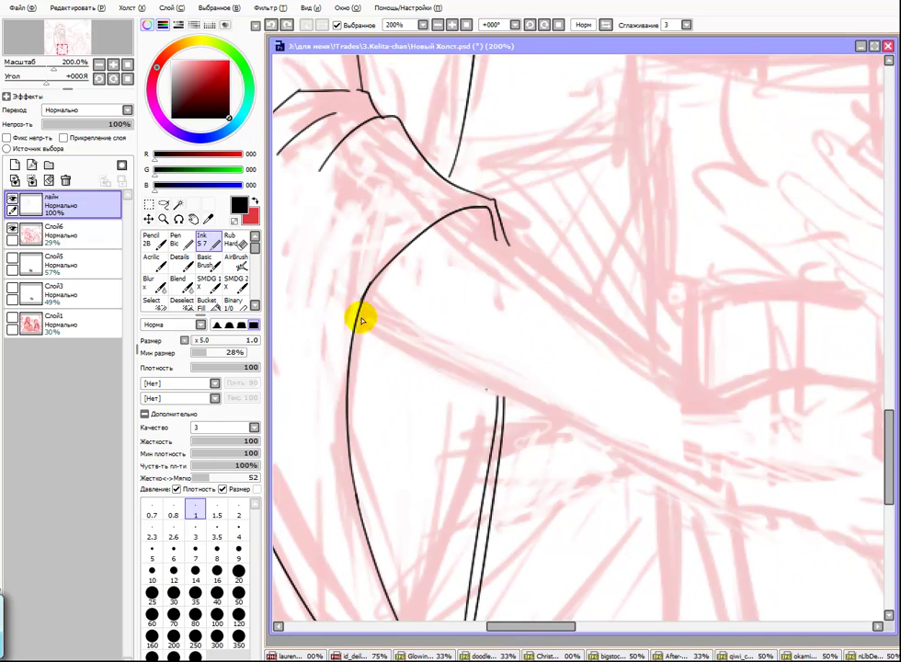
pyautogui.hscroll(2, 488, 429)
pyautogui.moveTo(479, 398); pyautogui.dragTo(631, 471)
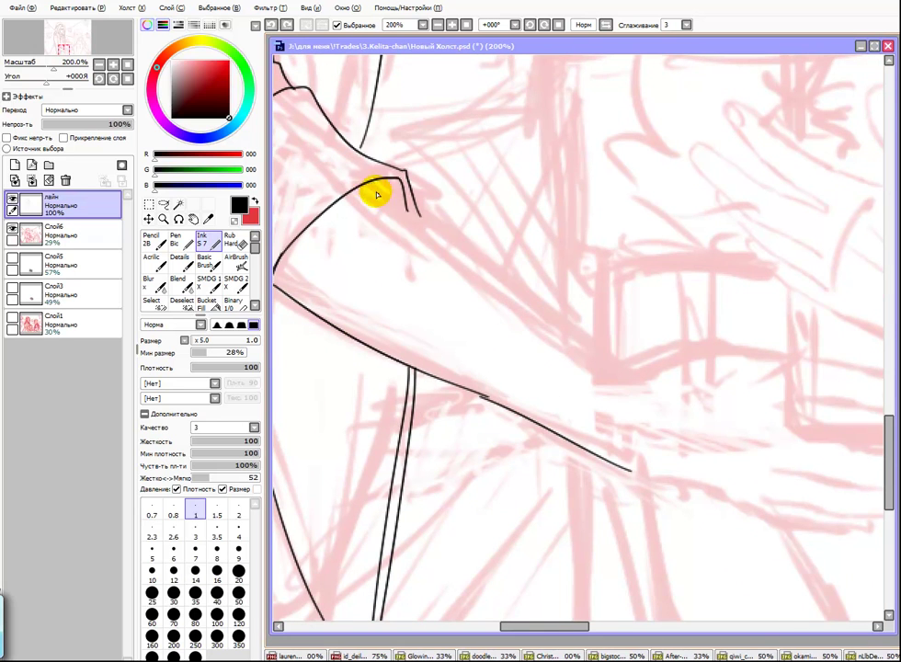
pyautogui.moveTo(405, 204); pyautogui.dragTo(612, 363)
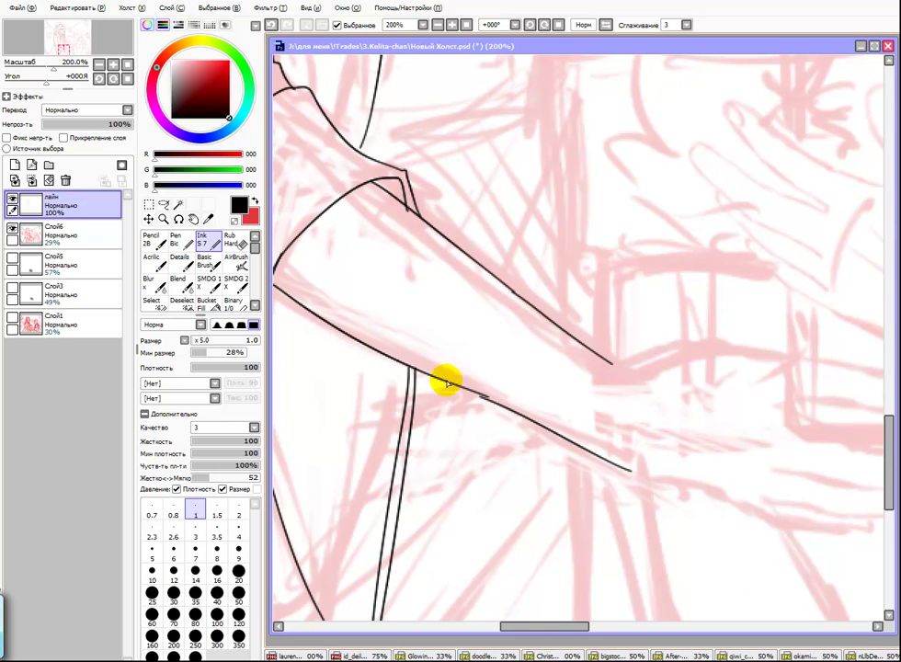
pyautogui.moveTo(547, 433); pyautogui.dragTo(477, 398)
pyautogui.moveTo(543, 384); pyautogui.dragTo(493, 366)
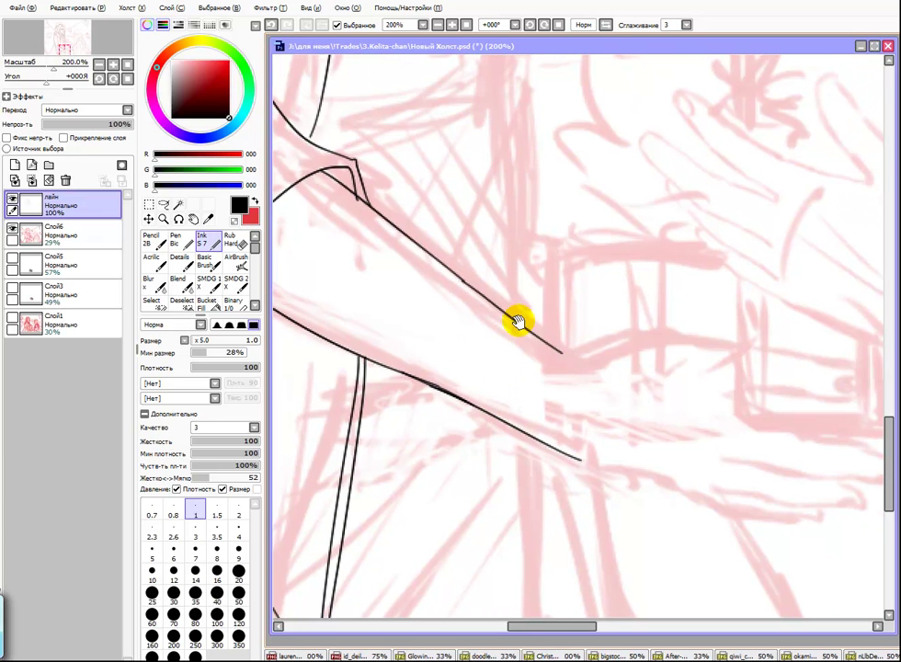
# Step: Ink the upper contour of the wrist and the back of the hand up to the thumb
pyautogui.scroll(1, 606, 282)
pyautogui.moveTo(605, 282)
pyautogui.mouseDown()
pyautogui.moveTo(376, 201)
pyautogui.moveTo(414, 221)
pyautogui.moveTo(519, 203)
pyautogui.mouseUp()
pyautogui.moveTo(576, 200); pyautogui.dragTo(602, 202)
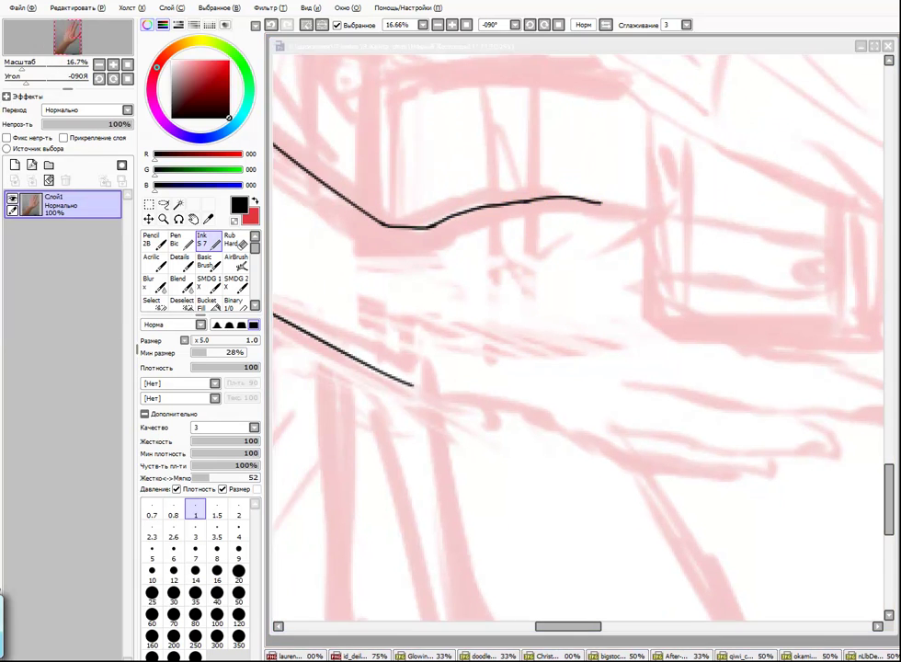
pyautogui.moveTo(589, 260); pyautogui.dragTo(487, 242)
# Step: Ink the thumb's outline with its underside, rounded tip and nail
pyautogui.moveTo(501, 184); pyautogui.dragTo(665, 211)
pyautogui.hotkey('ctrl', 'z')
pyautogui.moveTo(520, 275); pyautogui.dragTo(616, 265)
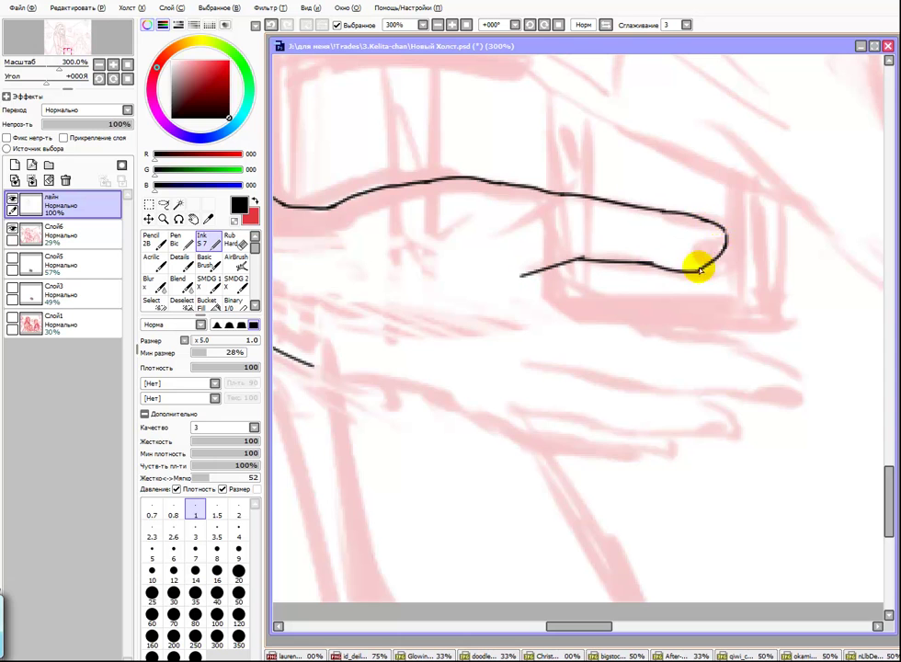
pyautogui.moveTo(726, 238); pyautogui.dragTo(688, 249)
pyautogui.scroll(-1, 681, 303)
pyautogui.moveTo(676, 210); pyautogui.dragTo(681, 218)
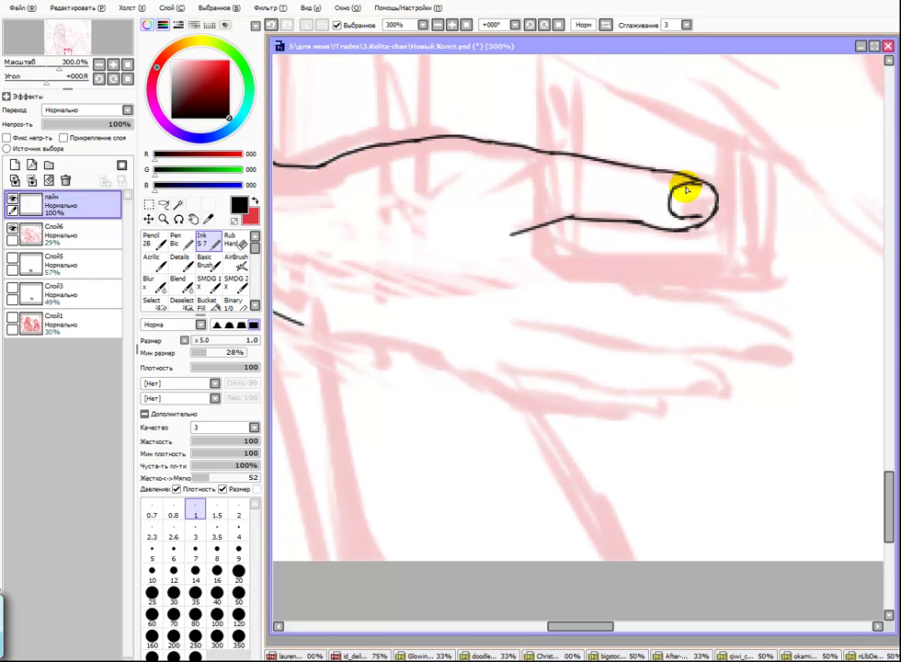
# Step: Ink the index finger below the thumb with its upper edge, underside, tip and nail
pyautogui.moveTo(521, 239)
pyautogui.mouseDown()
pyautogui.moveTo(610, 269)
pyautogui.moveTo(603, 286)
pyautogui.mouseUp()
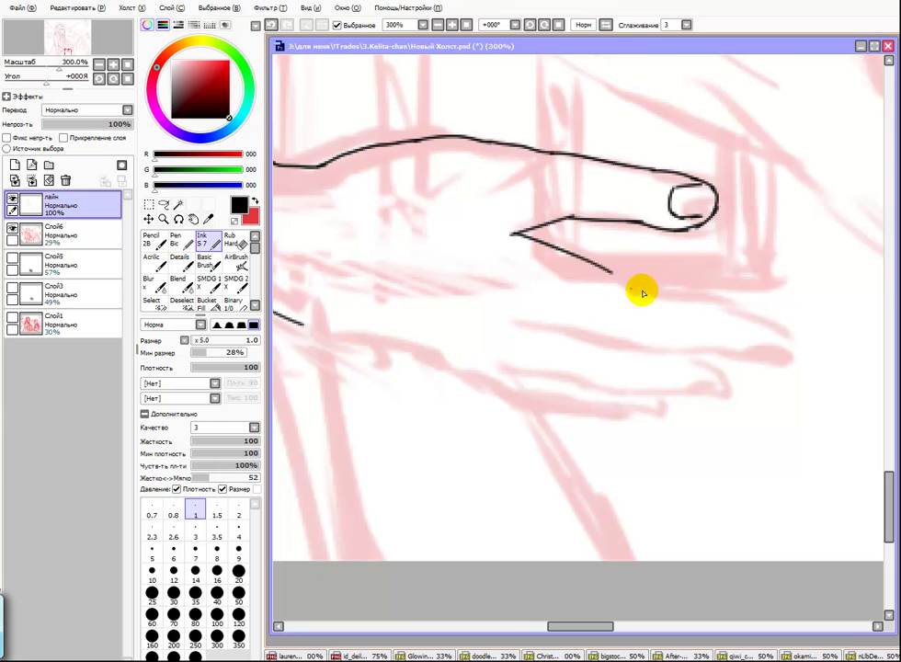
pyautogui.hotkey('ctrl', 'z')
pyautogui.moveTo(508, 234); pyautogui.dragTo(792, 335)
pyautogui.moveTo(521, 324); pyautogui.dragTo(791, 364)
pyautogui.hotkey('ctrl', 'z')
pyautogui.hotkey('ctrl', 'z')
pyautogui.moveTo(728, 352)
pyautogui.mouseDown()
pyautogui.moveTo(797, 356)
pyautogui.moveTo(768, 319)
pyautogui.mouseUp()
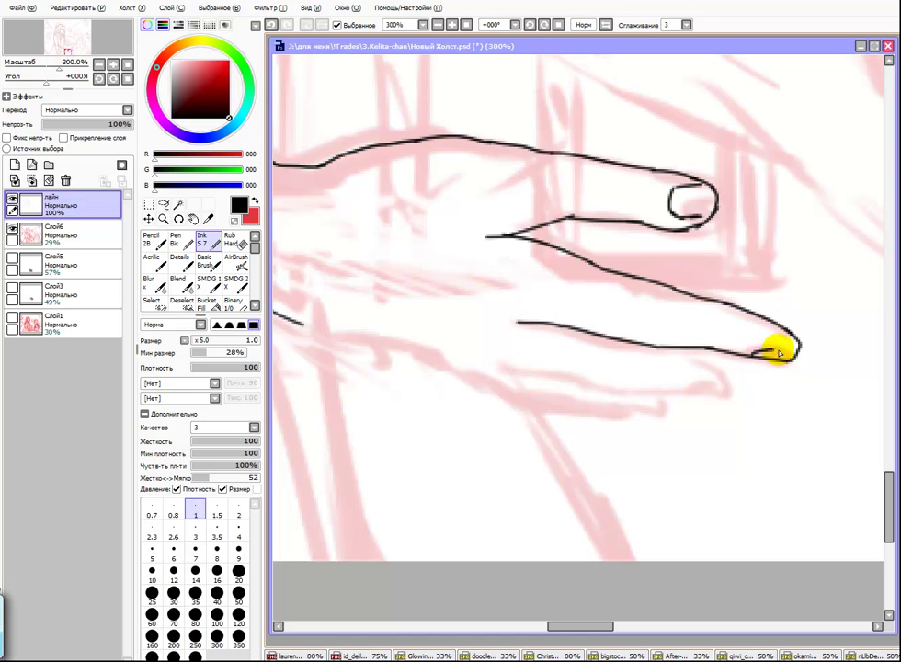
# Step: Ink the two fingers below the index finger with their undersides, tips and nails
pyautogui.moveTo(494, 361)
pyautogui.mouseDown()
pyautogui.moveTo(661, 397)
pyautogui.moveTo(722, 395)
pyautogui.mouseUp()
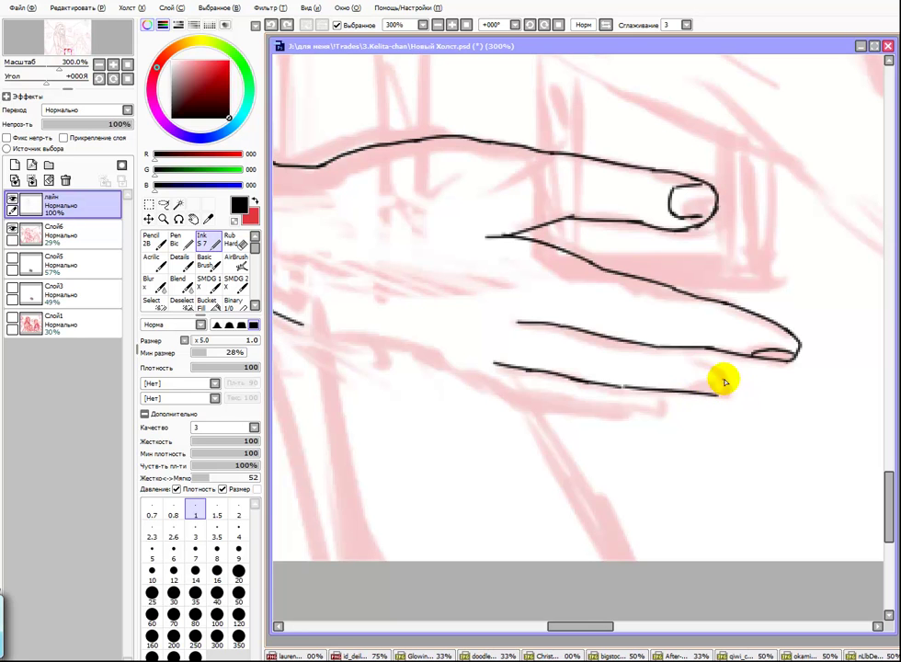
pyautogui.moveTo(723, 394); pyautogui.dragTo(715, 369)
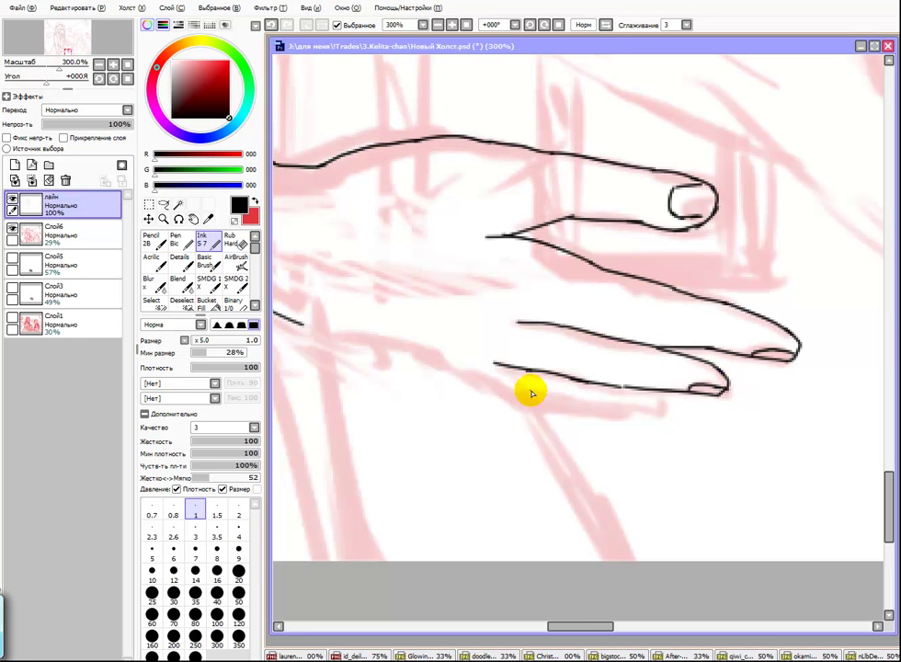
pyautogui.moveTo(524, 398); pyautogui.dragTo(686, 412)
# Step: Ink the hand's lower contour from the wrist line to the base of the little finger
pyautogui.hscroll(-2, 479, 394)
pyautogui.moveTo(363, 317); pyautogui.dragTo(386, 333)
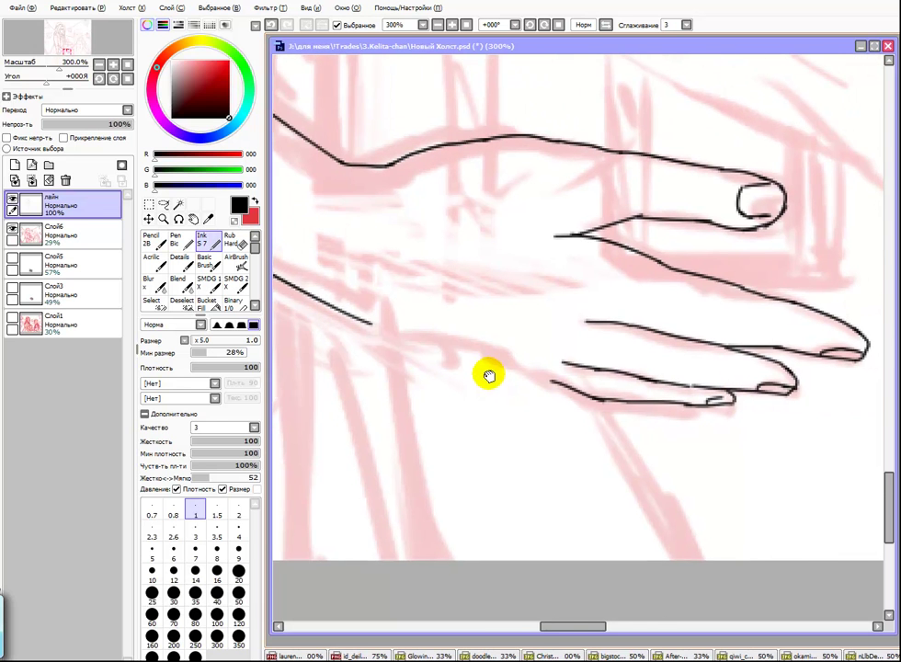
pyautogui.moveTo(276, 280); pyautogui.dragTo(608, 414)
pyautogui.moveTo(554, 402); pyautogui.dragTo(686, 420)
# Step: Select the inked hand with the wrist, scale it down slightly and deselect it
pyautogui.scroll(-4, 593, 370)
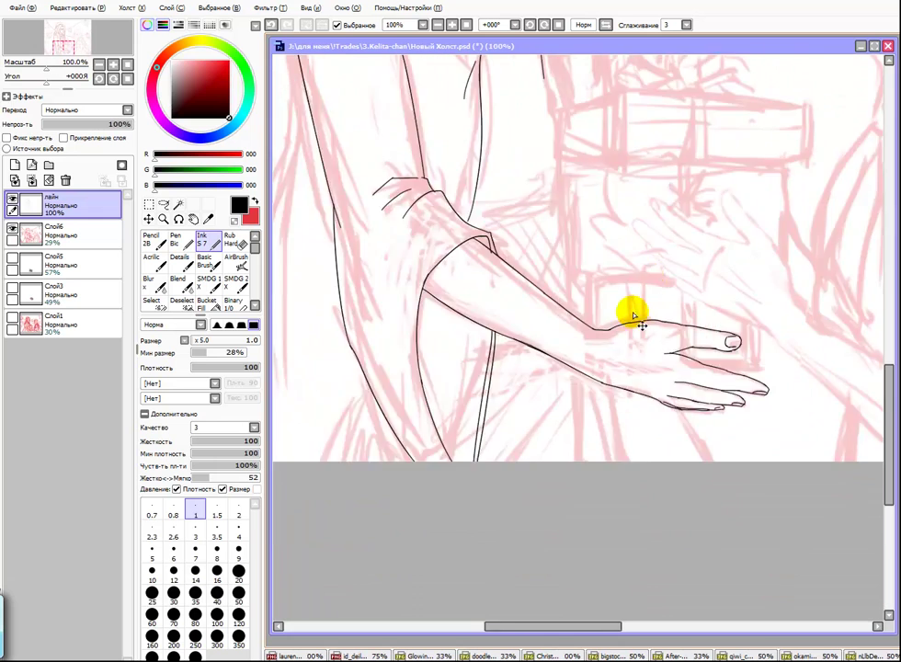
pyautogui.moveTo(672, 262)
pyautogui.mouseDown()
pyautogui.moveTo(699, 318)
pyautogui.moveTo(691, 244)
pyautogui.moveTo(630, 304)
pyautogui.moveTo(610, 350)
pyautogui.mouseUp()
pyautogui.press('a')
pyautogui.moveTo(515, 496); pyautogui.dragTo(571, 569)
pyautogui.hotkey('ctrl', 't')
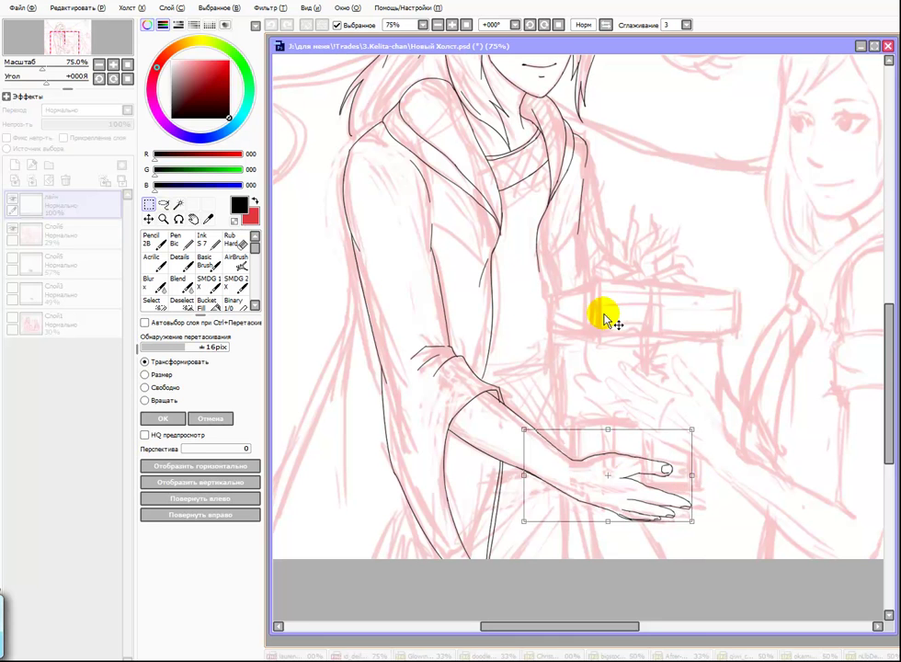
pyautogui.press('Return')
pyautogui.hotkey('ctrl', 'd')
# Step: Erase the forearm's upper line near the wrist and re-ink it so it joins the hand
pyautogui.scroll(1, 544, 261)
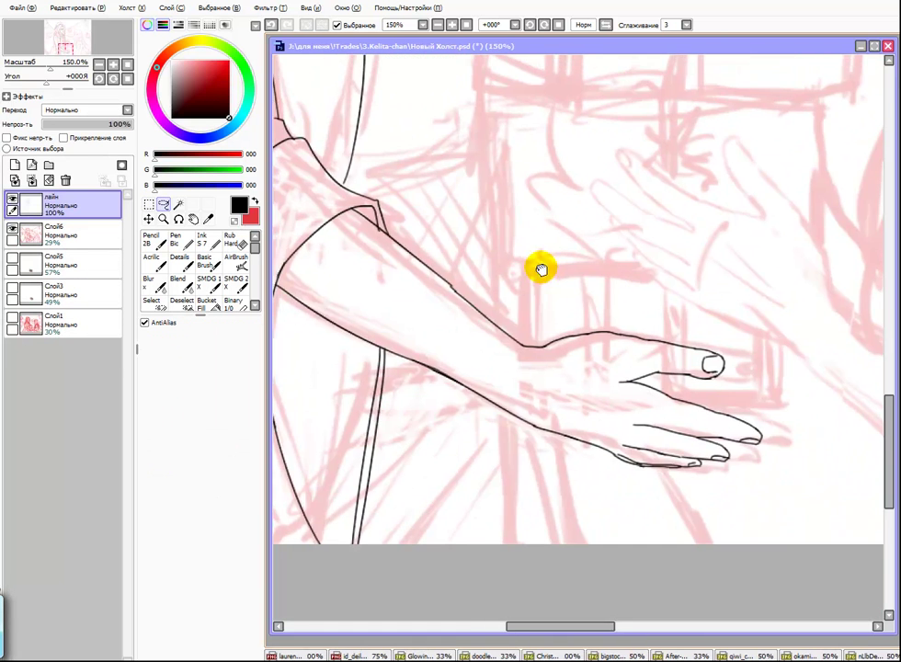
pyautogui.scroll(2, 518, 368)
pyautogui.press('e')
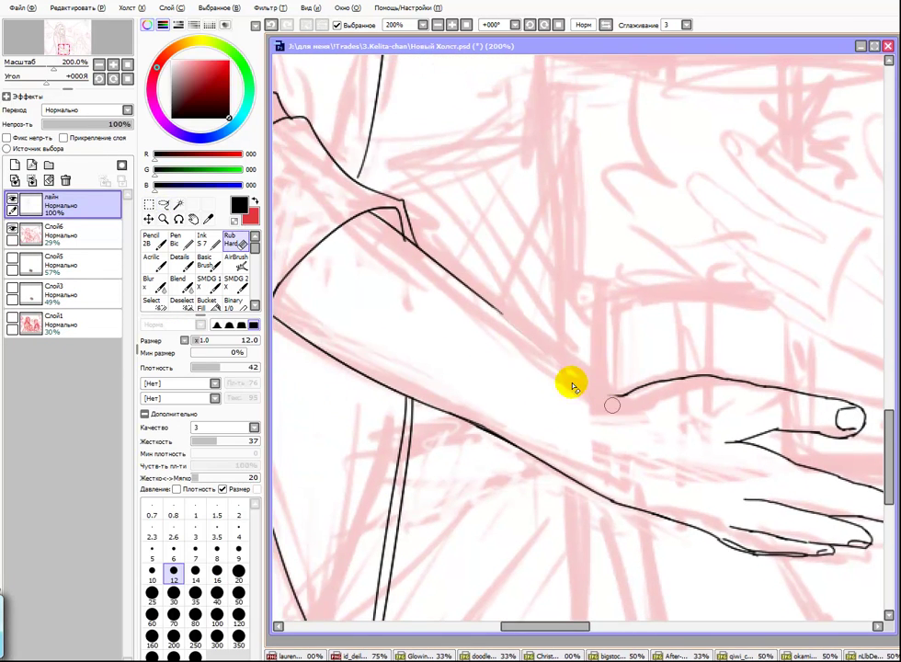
pyautogui.press('n')
pyautogui.moveTo(503, 318); pyautogui.dragTo(630, 405)
pyautogui.press('e')
pyautogui.press('n')
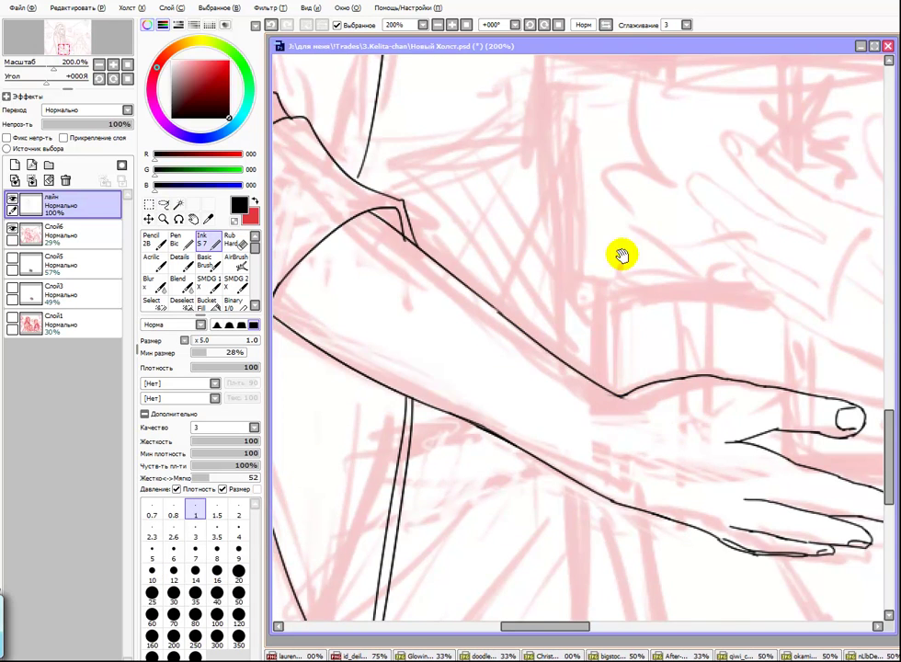
# Step: Ink a short fold line beside the robe's inner edge just above the sleeve cuff
pyautogui.moveTo(539, 227); pyautogui.dragTo(648, 239)
pyautogui.moveTo(463, 358)
pyautogui.mouseDown()
pyautogui.moveTo(577, 345)
pyautogui.moveTo(509, 584)
pyautogui.moveTo(695, 343)
pyautogui.mouseUp()
pyautogui.hotkey('ctrl', 'Tab')
pyautogui.hotkey('ctrl', 'Tab')
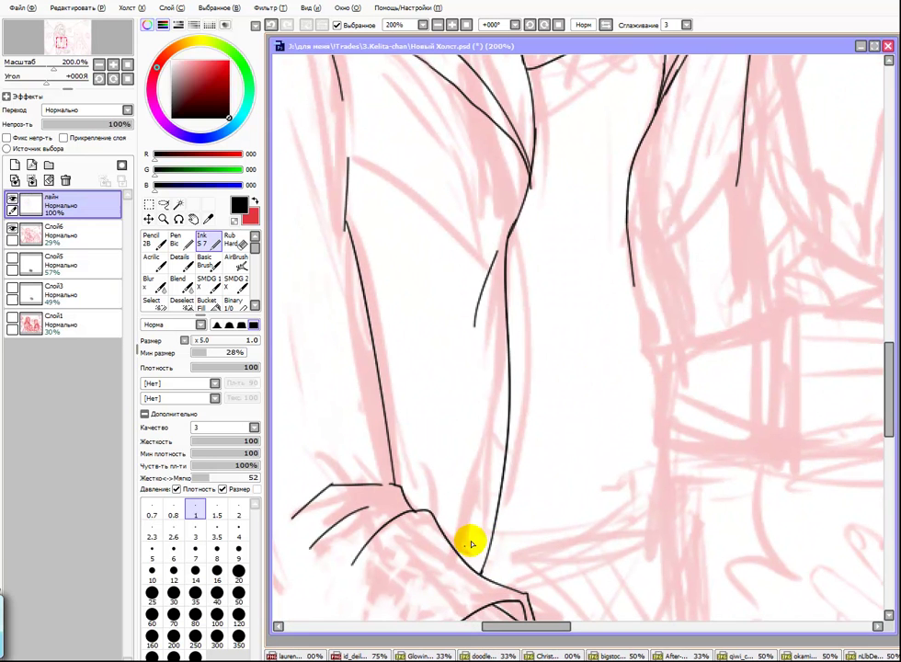
pyautogui.moveTo(539, 374); pyautogui.dragTo(423, 294)
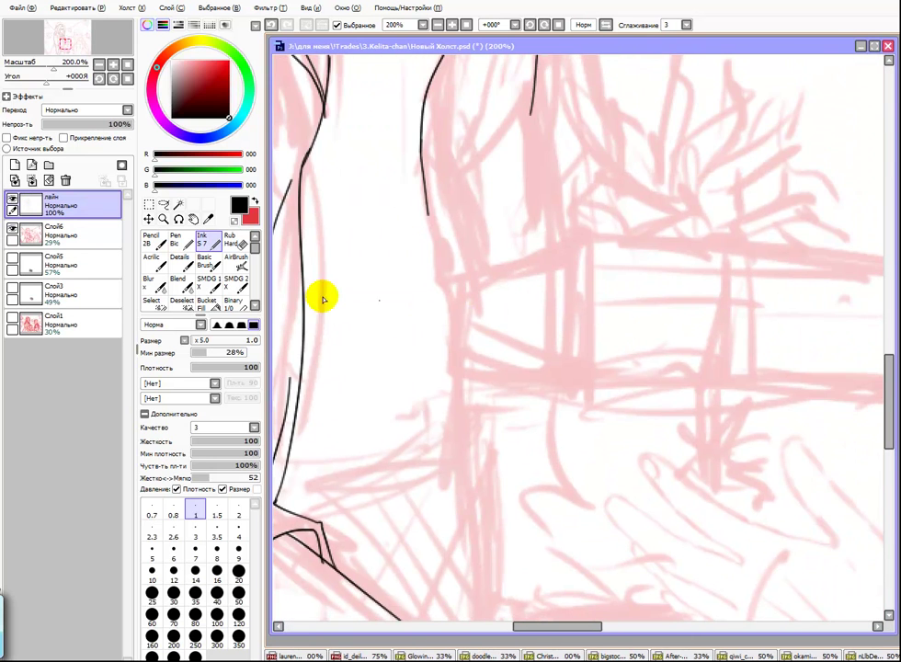
# Step: Create a new layer above "лайн" and ink the gift box outline with its end face, long front and vertical ribbon band
pyautogui.click(15, 165)
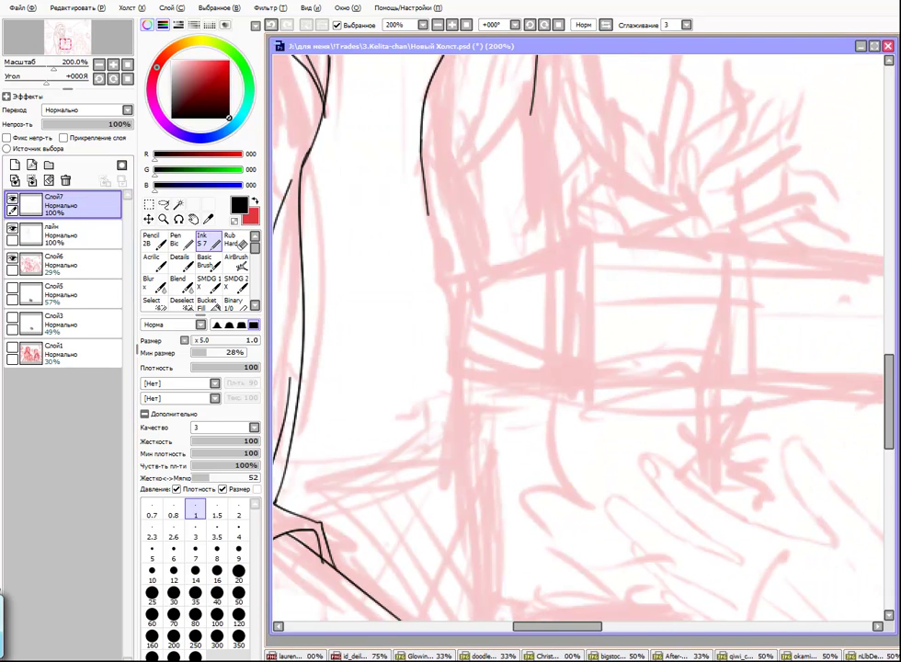
pyautogui.hotkey('ctrl', 'Tab')
pyautogui.hotkey('ctrl', 'Tab')
pyautogui.scroll(2, 354, 231)
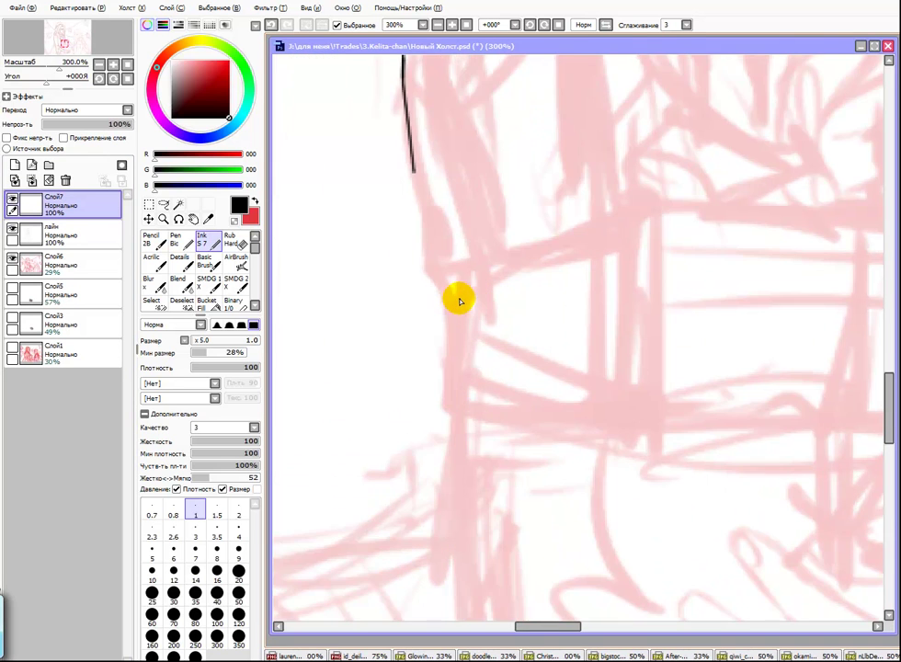
pyautogui.moveTo(357, 208)
pyautogui.mouseDown()
pyautogui.moveTo(360, 355)
pyautogui.moveTo(563, 404)
pyautogui.moveTo(429, 191)
pyautogui.moveTo(562, 175)
pyautogui.moveTo(566, 423)
pyautogui.mouseUp()
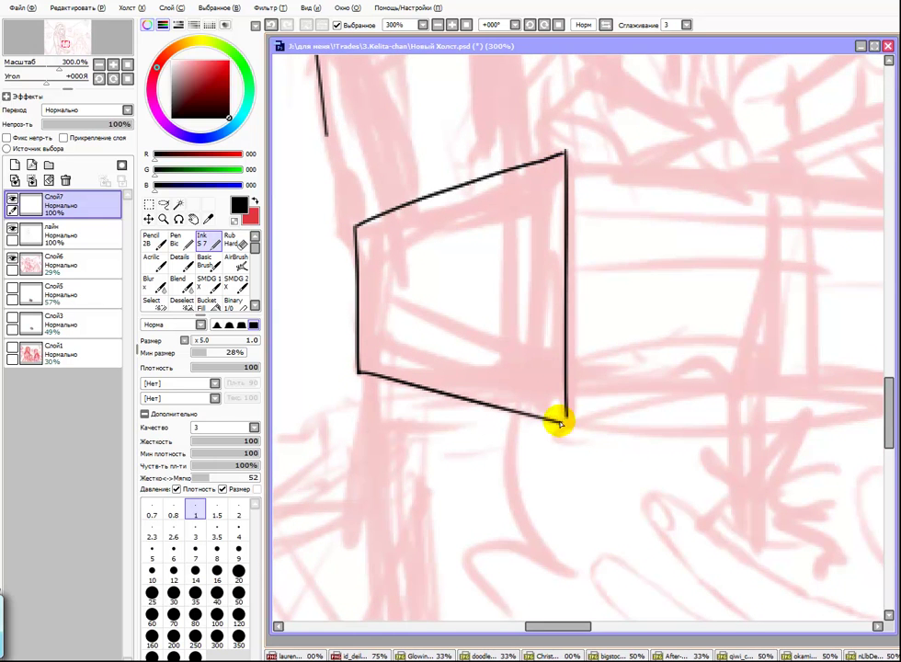
pyautogui.scroll(5, 498, 352)
# Step: Ink the bow's outer pointed petals fanning from left to right above the gift box
pyautogui.moveTo(450, 360)
pyautogui.mouseDown()
pyautogui.moveTo(501, 416)
pyautogui.moveTo(512, 355)
pyautogui.mouseUp()
pyautogui.moveTo(450, 238)
pyautogui.mouseDown()
pyautogui.moveTo(570, 373)
pyautogui.moveTo(608, 345)
pyautogui.mouseUp()
pyautogui.moveTo(532, 173)
pyautogui.mouseDown()
pyautogui.moveTo(557, 281)
pyautogui.moveTo(621, 273)
pyautogui.moveTo(658, 149)
pyautogui.mouseUp()
pyautogui.moveTo(658, 149); pyautogui.dragTo(685, 273)
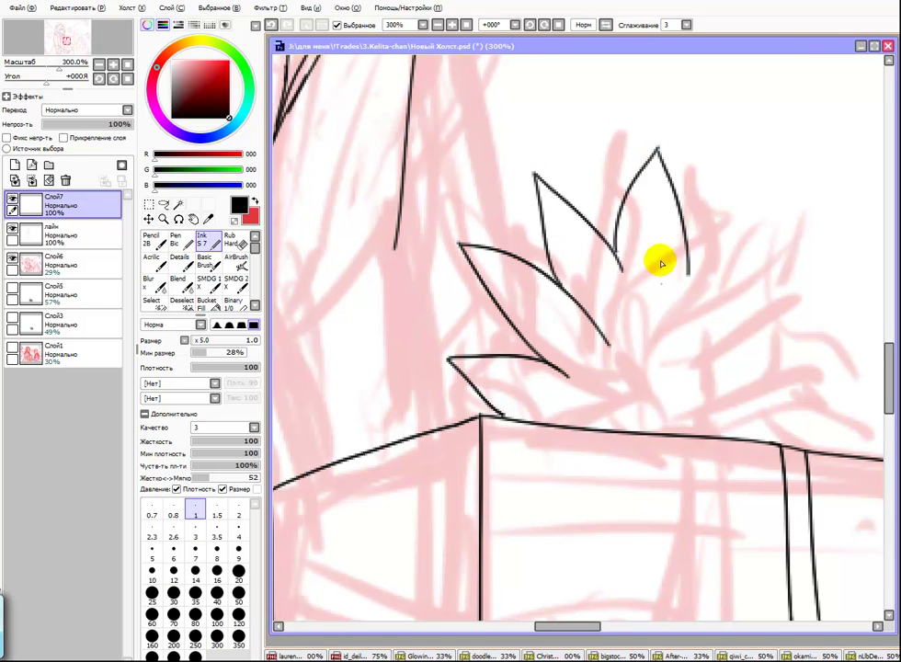
pyautogui.hscroll(2, 668, 316)
pyautogui.moveTo(591, 254)
pyautogui.mouseDown()
pyautogui.moveTo(672, 219)
pyautogui.moveTo(657, 308)
pyautogui.moveTo(741, 306)
pyautogui.mouseUp()
pyautogui.moveTo(742, 305)
pyautogui.mouseDown()
pyautogui.moveTo(688, 368)
pyautogui.moveTo(664, 381)
pyautogui.mouseUp()
pyautogui.moveTo(664, 381); pyautogui.dragTo(784, 415)
# Step: Ink the bow's inner right and inner left petals in front of the outer ones
pyautogui.moveTo(553, 250)
pyautogui.mouseDown()
pyautogui.moveTo(531, 360)
pyautogui.moveTo(588, 366)
pyautogui.moveTo(671, 334)
pyautogui.mouseUp()
pyautogui.moveTo(671, 334); pyautogui.dragTo(611, 412)
pyautogui.moveTo(512, 421); pyautogui.dragTo(467, 338)
pyautogui.moveTo(466, 338); pyautogui.dragTo(543, 370)
# Step: Ink the curled ribbon loop hanging from the bow over the box's front edge
pyautogui.moveTo(570, 443)
pyautogui.mouseDown()
pyautogui.moveTo(529, 267)
pyautogui.moveTo(607, 307)
pyautogui.moveTo(612, 363)
pyautogui.mouseUp()
pyautogui.moveTo(552, 296)
pyautogui.mouseDown()
pyautogui.moveTo(580, 382)
pyautogui.moveTo(529, 411)
pyautogui.mouseUp()
pyautogui.hotkey('ctrl', 'z')
pyautogui.moveTo(612, 365); pyautogui.dragTo(547, 372)
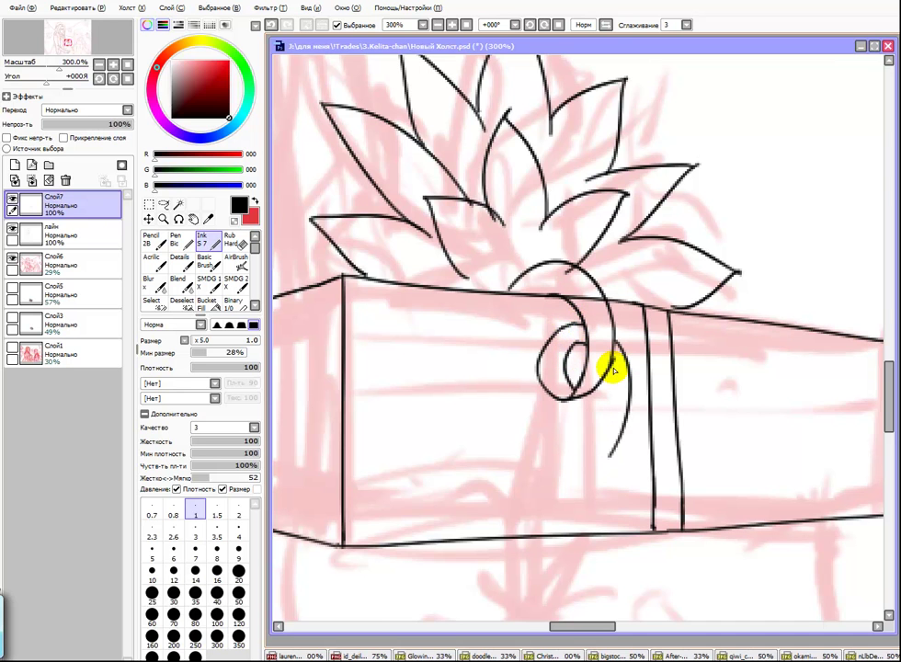
# Step: Ink both edges of the wavy ribbon tail from the curl down past the box's lower edge
pyautogui.moveTo(606, 361)
pyautogui.mouseDown()
pyautogui.moveTo(598, 453)
pyautogui.moveTo(543, 519)
pyautogui.moveTo(526, 570)
pyautogui.mouseUp()
pyautogui.hotkey('ctrl', 'z')
pyautogui.scroll(-2, 570, 457)
pyautogui.hotkey('ctrl', 'z')
pyautogui.moveTo(555, 447); pyautogui.dragTo(518, 569)
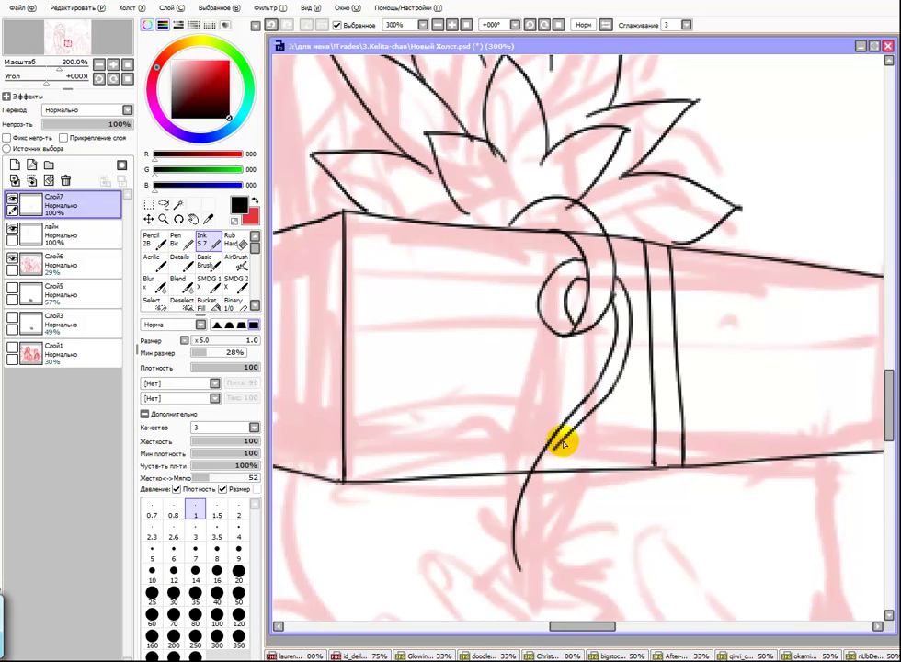
pyautogui.moveTo(562, 446); pyautogui.dragTo(535, 518)
# Step: Add small curved petals at the bow's left end and erase the box edge showing inside the ribbon curl
pyautogui.scroll(4, 504, 324)
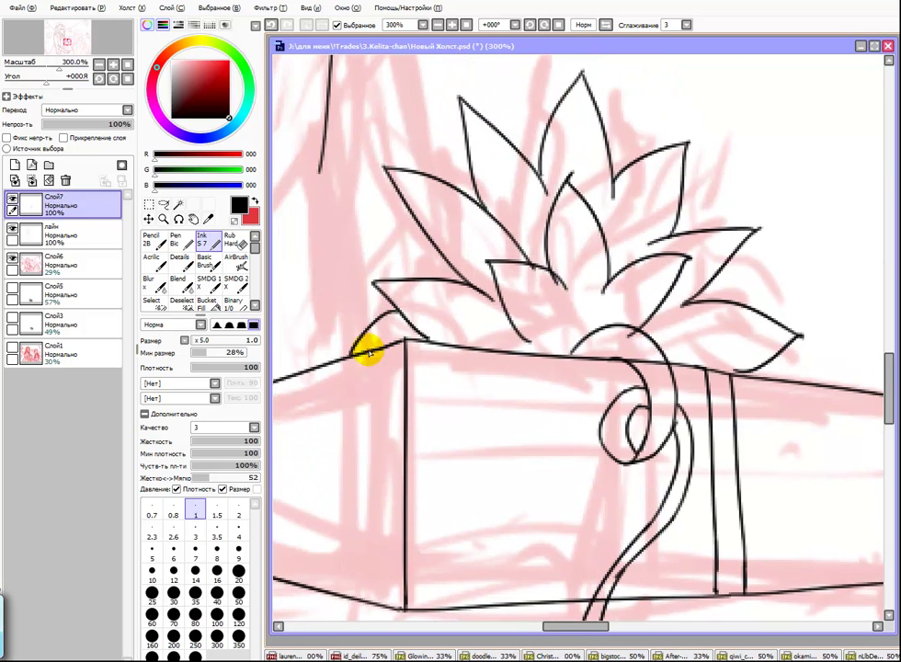
pyautogui.moveTo(551, 318); pyautogui.dragTo(546, 358)
pyautogui.press('e')
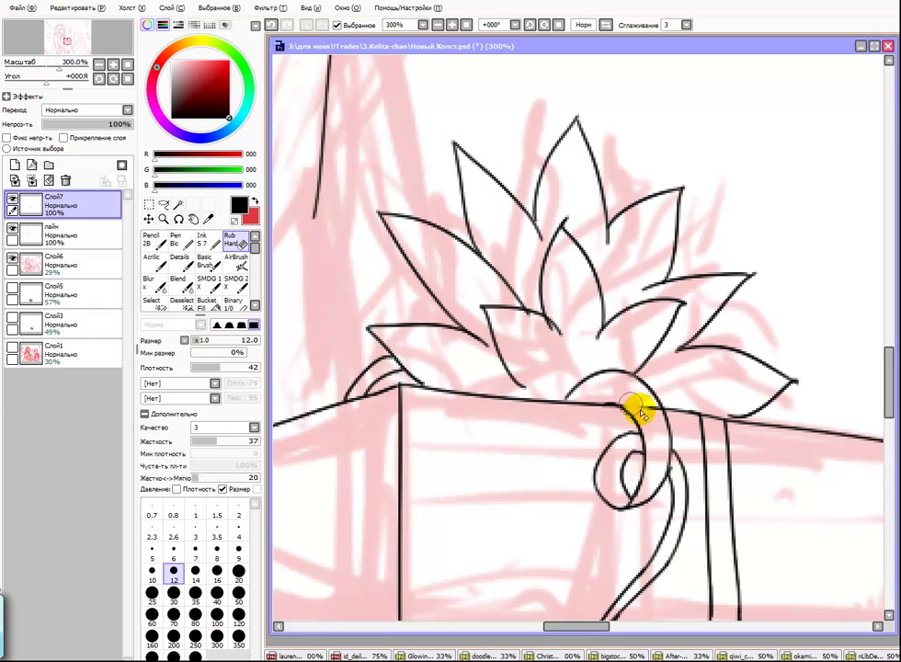
pyautogui.press('n')
# Step: Ink the two edges of the slanted ribbon band running from the curl to the box's lower edge
pyautogui.moveTo(728, 417)
pyautogui.mouseDown()
pyautogui.moveTo(773, 252)
pyautogui.moveTo(620, 354)
pyautogui.moveTo(679, 348)
pyautogui.moveTo(666, 343)
pyautogui.mouseUp()
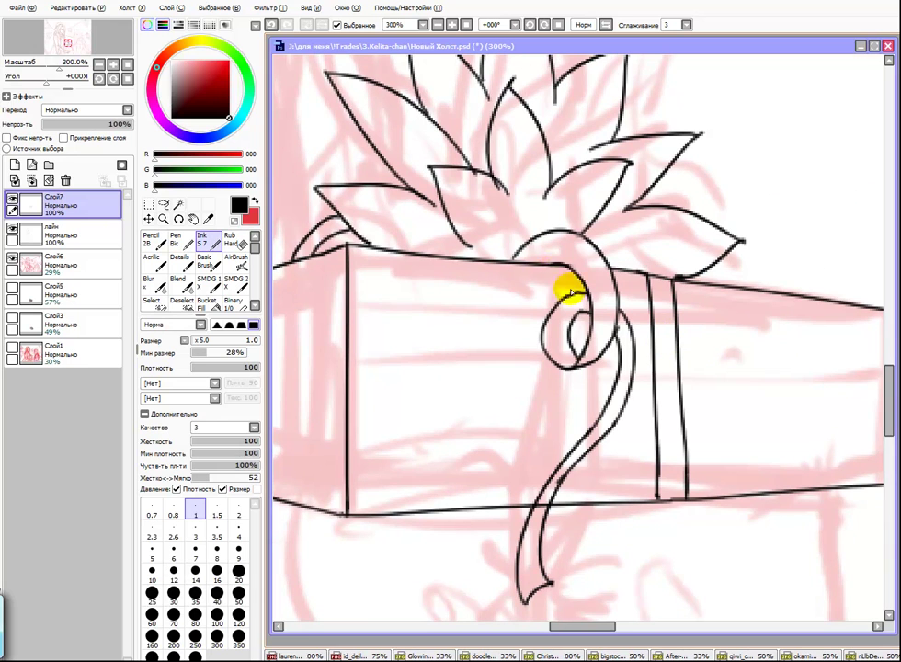
pyautogui.moveTo(555, 267); pyautogui.dragTo(477, 492)
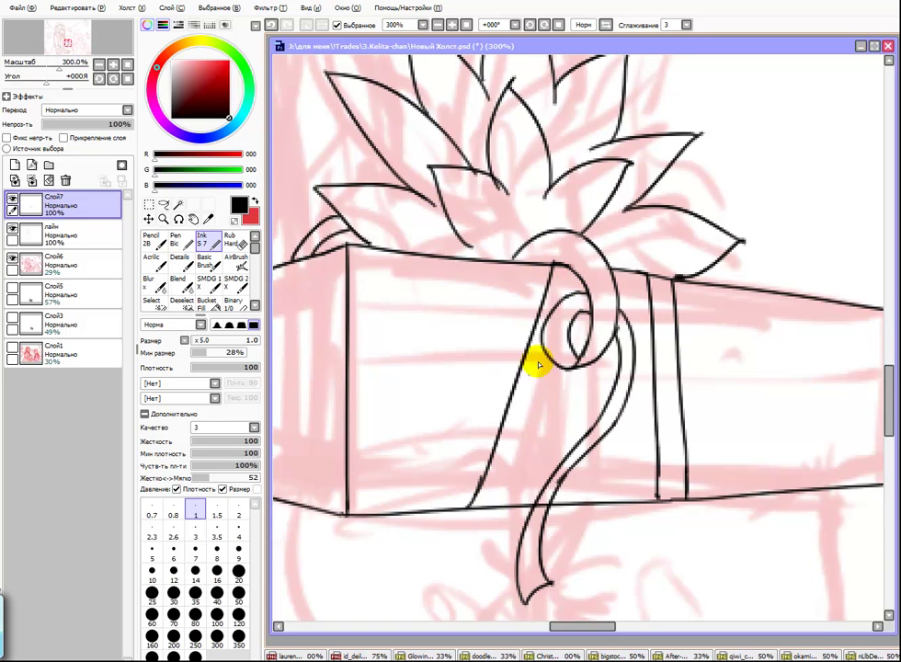
pyautogui.moveTo(568, 296); pyautogui.dragTo(509, 474)
pyautogui.moveTo(541, 423)
pyautogui.mouseDown()
pyautogui.moveTo(537, 347)
pyautogui.moveTo(674, 388)
pyautogui.mouseUp()
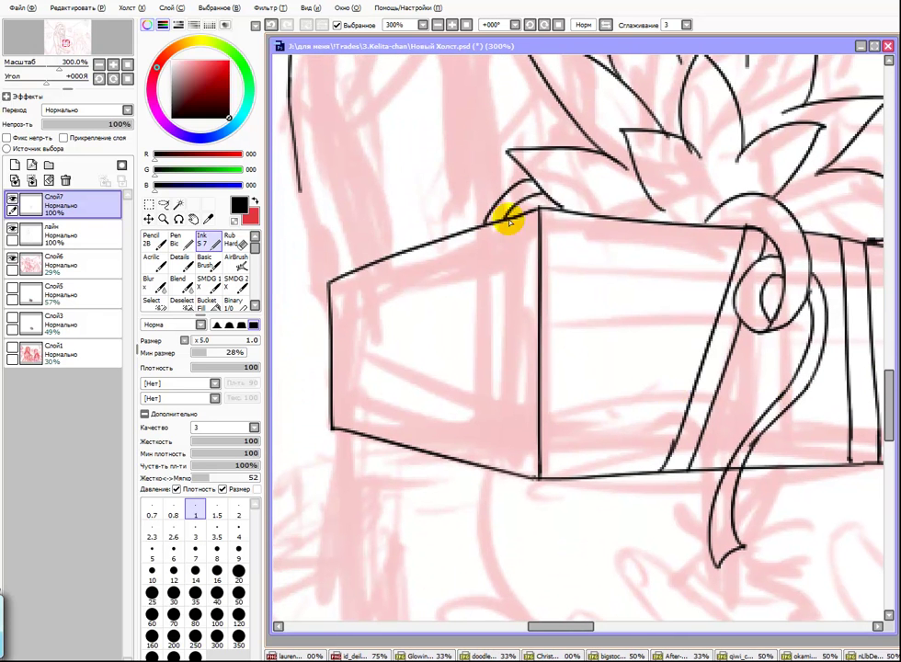
# Step: Ink the folded wrapping-paper flaps on the gift box's end face
pyautogui.moveTo(537, 213); pyautogui.dragTo(497, 316)
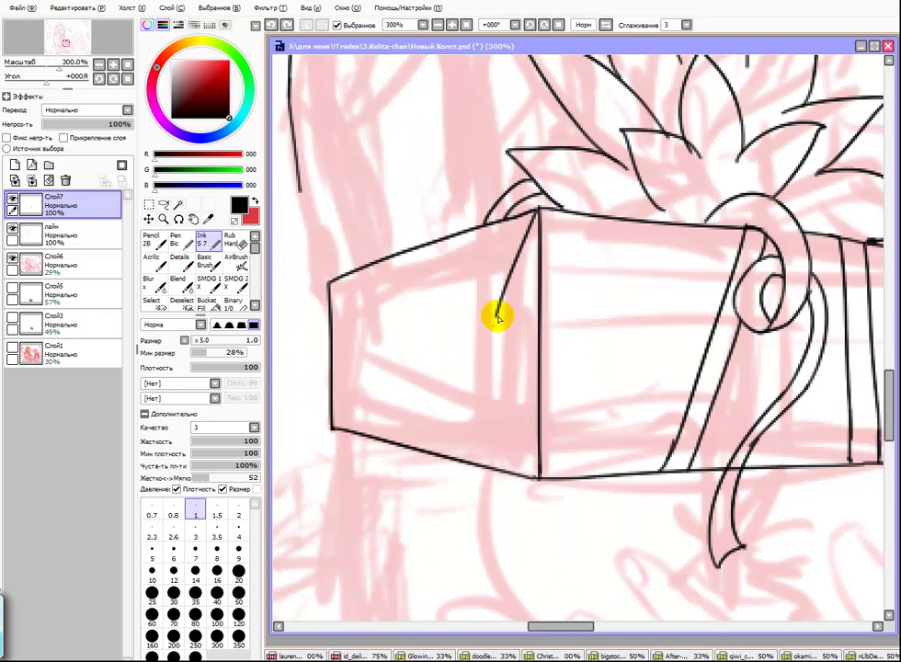
pyautogui.moveTo(374, 382); pyautogui.dragTo(468, 392)
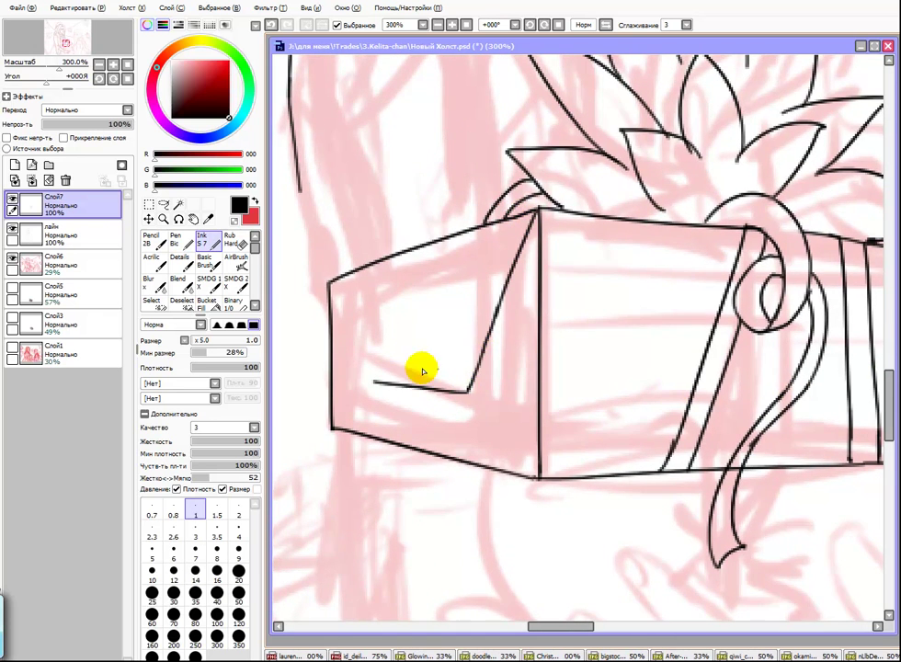
pyautogui.moveTo(332, 291); pyautogui.dragTo(373, 382)
pyautogui.moveTo(493, 337); pyautogui.dragTo(538, 478)
pyautogui.moveTo(624, 373); pyautogui.dragTo(520, 308)
# Step: Ink two rows of broken horizontal lines across the box's front between the ribbons
pyautogui.moveTo(469, 402)
pyautogui.mouseDown()
pyautogui.moveTo(598, 397)
pyautogui.moveTo(596, 425)
pyautogui.mouseUp()
pyautogui.moveTo(624, 396); pyautogui.dragTo(824, 386)
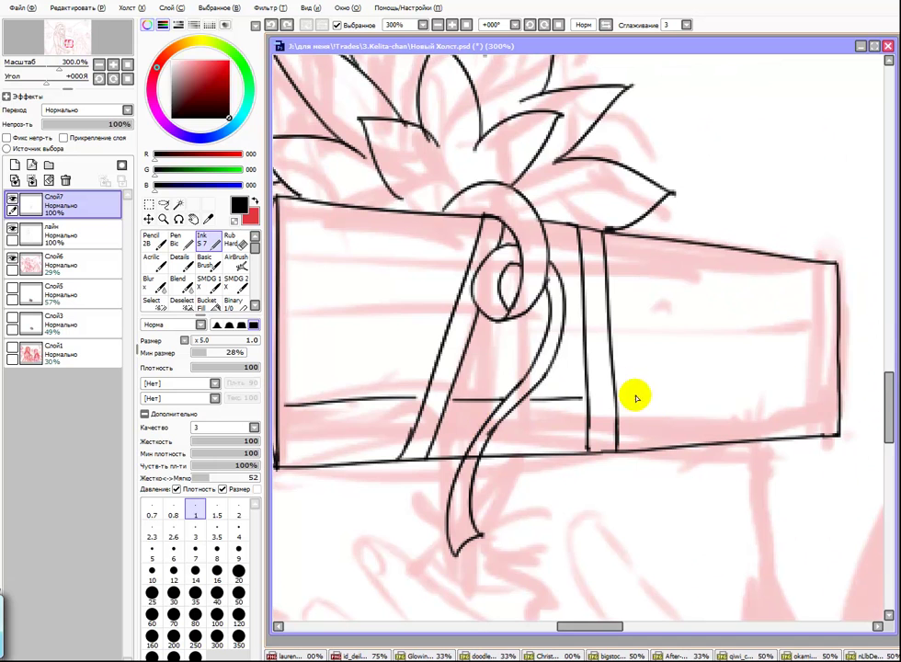
pyautogui.moveTo(282, 322); pyautogui.dragTo(420, 323)
pyautogui.moveTo(488, 325); pyautogui.dragTo(524, 325)
pyautogui.moveTo(635, 330); pyautogui.dragTo(675, 335)
# Step: Fill the gaps between the bow's outer petals with additional pointed petals
pyautogui.scroll(-4, 734, 339)
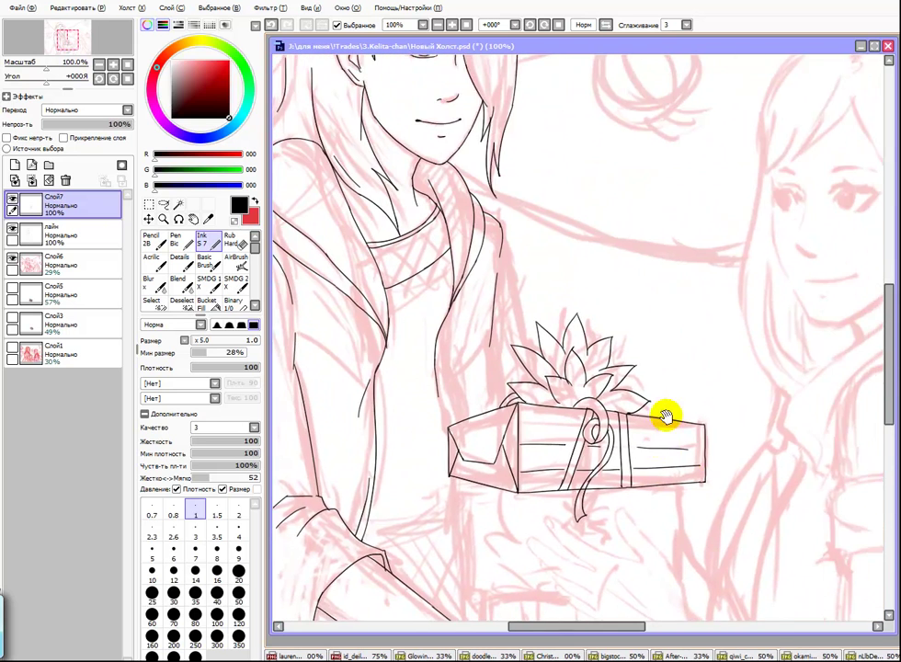
pyautogui.moveTo(666, 415); pyautogui.dragTo(708, 386)
pyautogui.scroll(2, 709, 386)
pyautogui.moveTo(620, 261); pyautogui.dragTo(634, 355)
pyautogui.scroll(1, 635, 355)
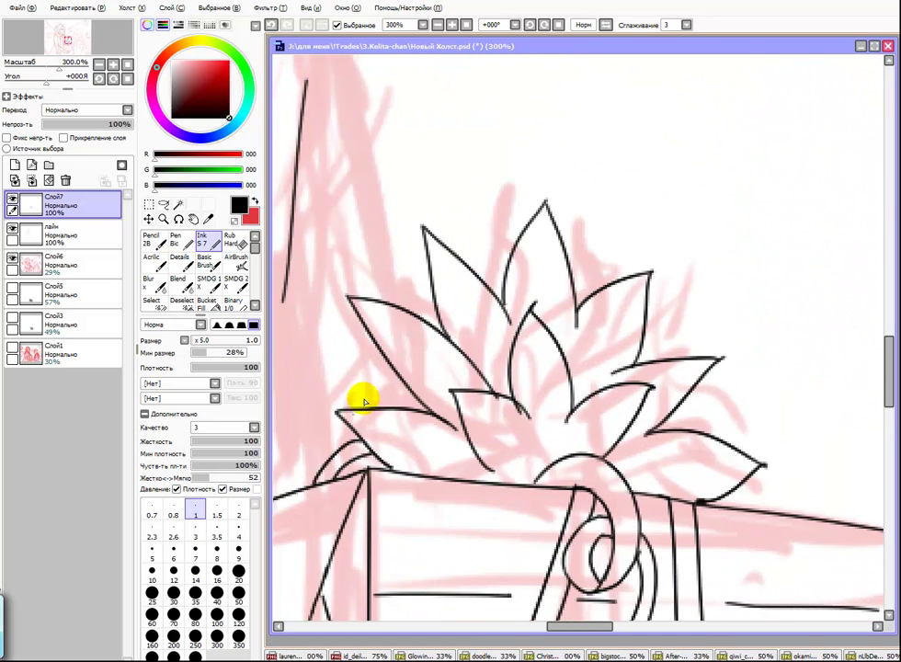
pyautogui.moveTo(504, 268); pyautogui.dragTo(483, 242)
pyautogui.moveTo(609, 269); pyautogui.dragTo(572, 288)
pyautogui.moveTo(685, 403); pyautogui.dragTo(708, 429)
# Step: Select the "лайн" layer and ink the far sleeve's outer edge from the shoulder down to the bow
pyautogui.scroll(-2, 776, 487)
pyautogui.moveTo(755, 490); pyautogui.dragTo(685, 423)
pyautogui.scroll(-1, 668, 325)
pyautogui.keyDown('ctrl'); pyautogui.keyDown('shift'); pyautogui.click(684, 422); pyautogui.keyUp('shift'); pyautogui.keyUp('ctrl')
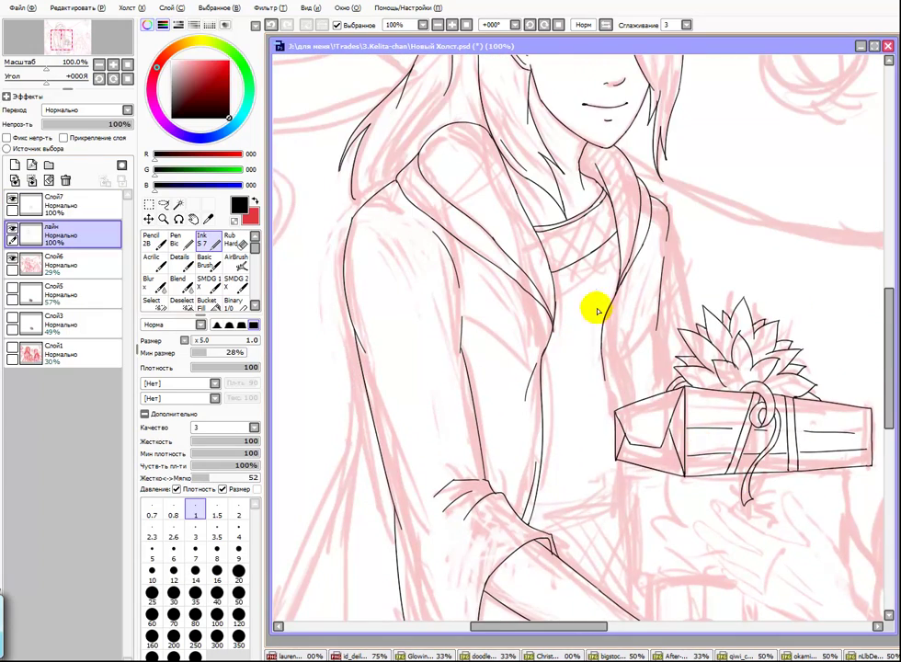
pyautogui.scroll(3, 586, 304)
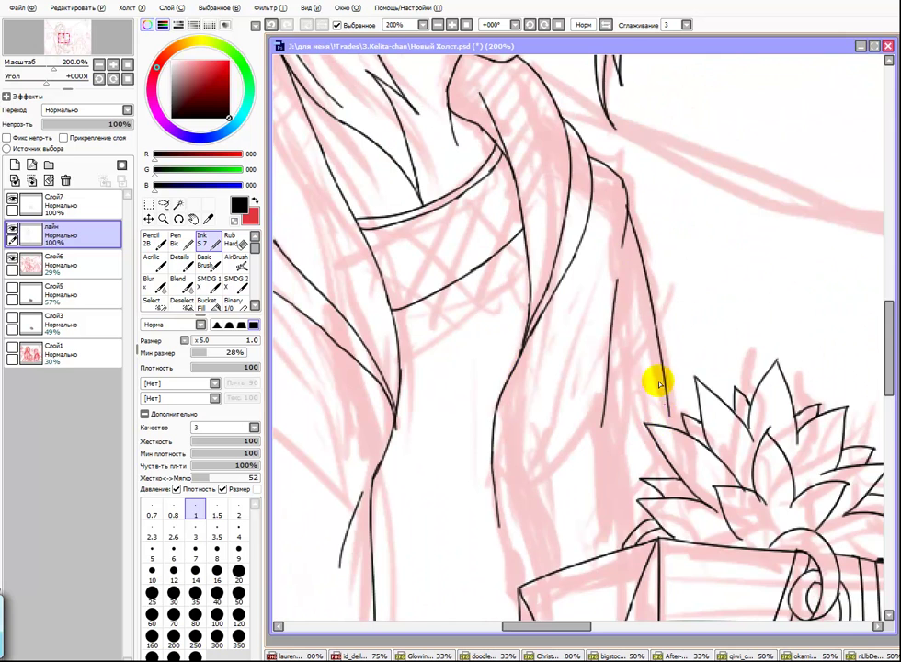
pyautogui.moveTo(670, 422); pyautogui.dragTo(758, 187)
# Step: Extend the robe's far front edge down to the gift box's lower left corner
pyautogui.moveTo(634, 260)
pyautogui.mouseDown()
pyautogui.moveTo(630, 432)
pyautogui.moveTo(618, 267)
pyautogui.moveTo(627, 476)
pyautogui.mouseUp()
pyautogui.hotkey('ctrl', 'z')
pyautogui.scroll(-3, 625, 391)
pyautogui.press('super')
pyautogui.press('super')
pyautogui.moveTo(644, 365); pyautogui.dragTo(649, 471)
pyautogui.scroll(4, 651, 368)
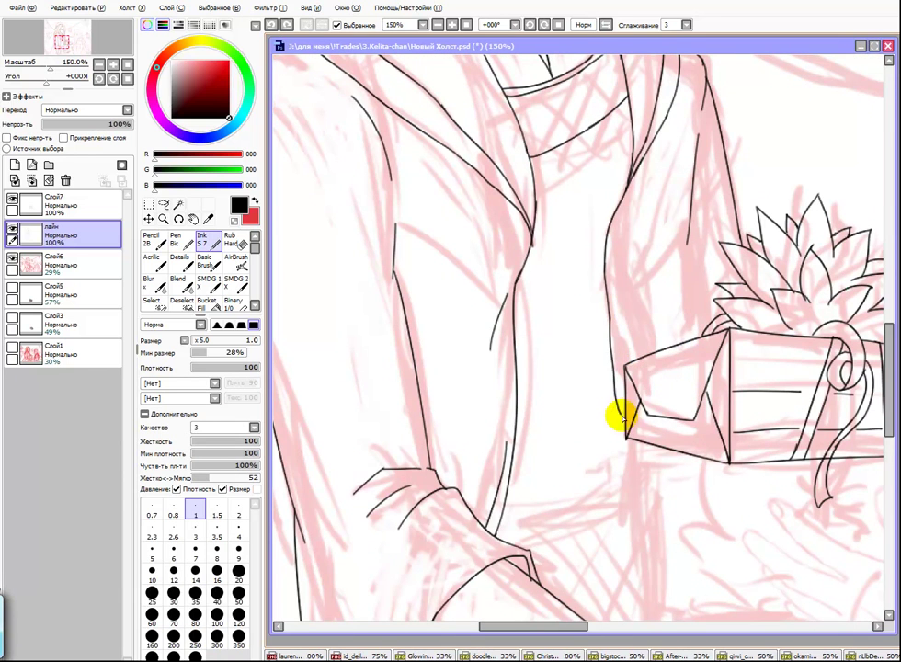
# Step: On layer "Слой7", ink a slanted line from the sleeve cuff up toward the area below the box
pyautogui.moveTo(642, 532); pyautogui.dragTo(657, 355)
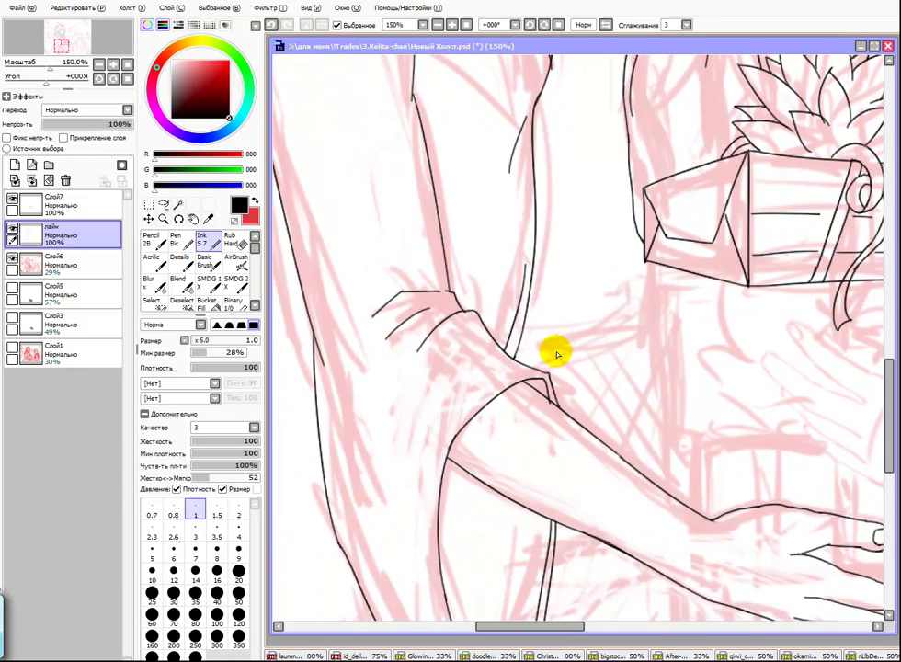
pyautogui.scroll(1, 668, 382)
pyautogui.click(115, 211)
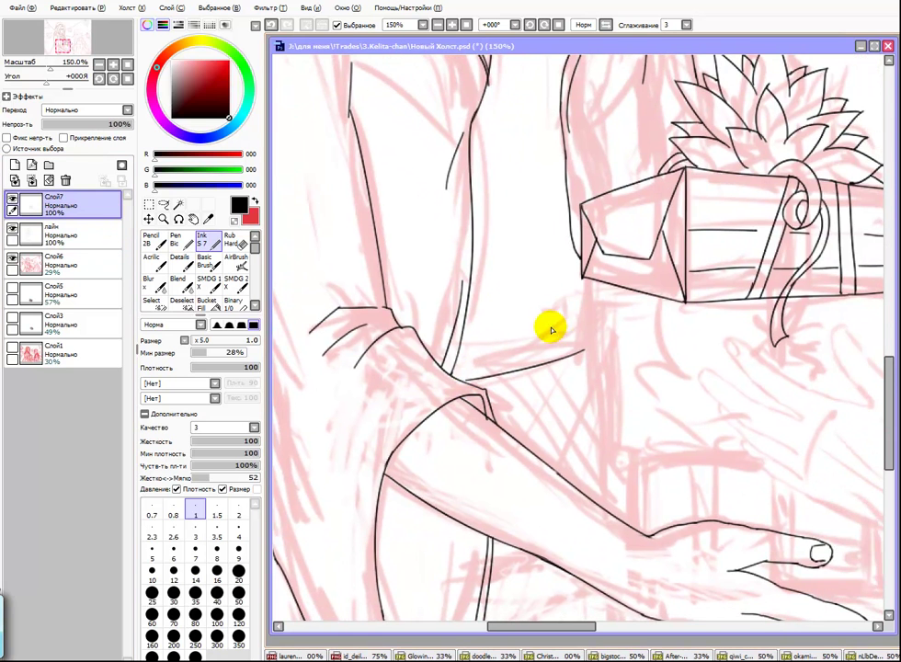
pyautogui.scroll(1, 730, 350)
pyautogui.moveTo(729, 349); pyautogui.dragTo(450, 262)
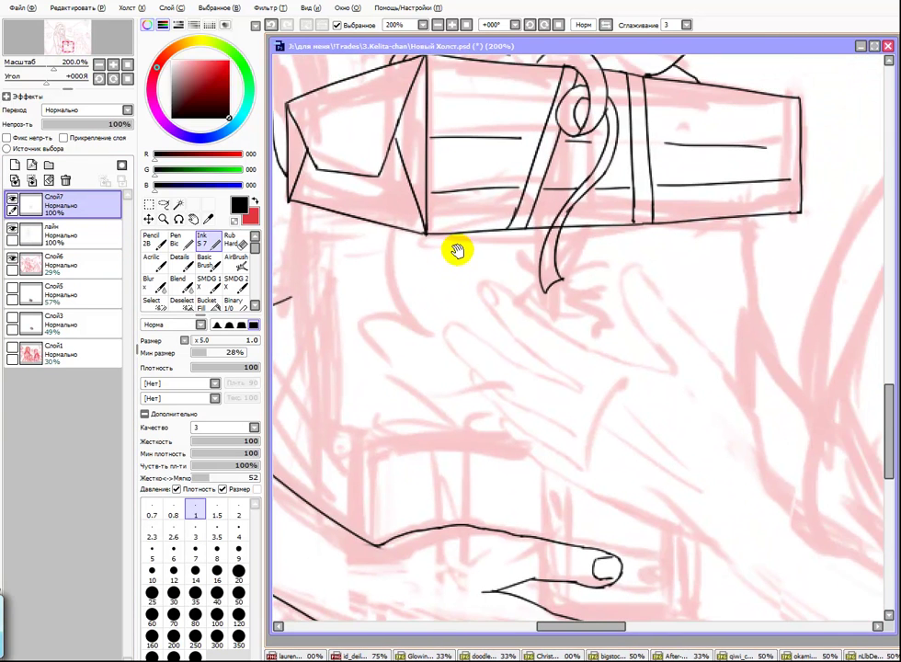
# Step: Select the "лайн" layer and try a first lid line on the second character's right-hand eye
pyautogui.hscroll(3, 580, 314)
pyautogui.scroll(3, 580, 314)
pyautogui.click(55, 235)
pyautogui.click(15, 164)
pyautogui.scroll(3, 676, 346)
pyautogui.hscroll(2, 676, 346)
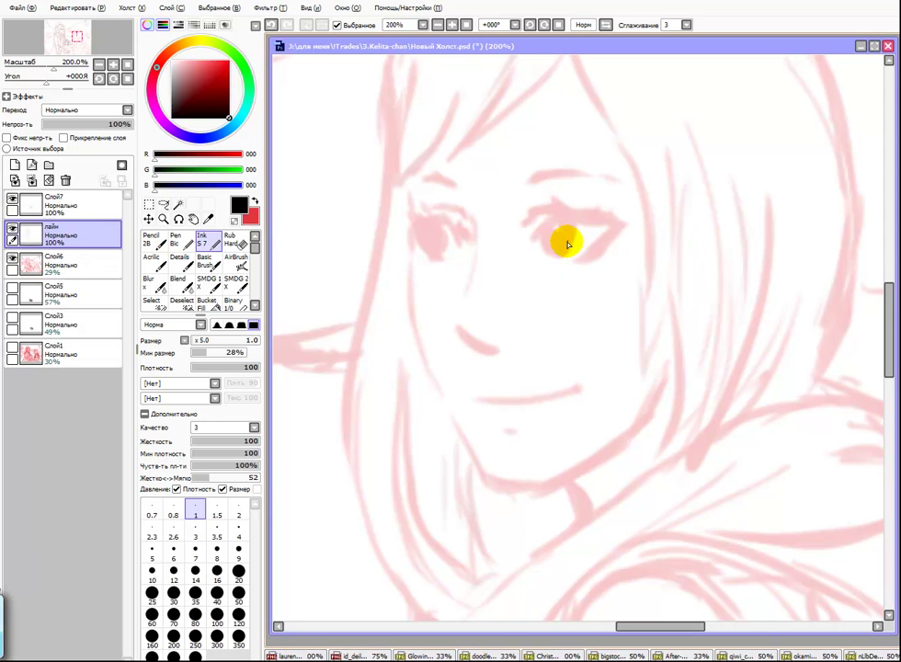
pyautogui.scroll(2, 563, 241)
pyautogui.moveTo(524, 195); pyautogui.dragTo(575, 154)
pyautogui.hotkey('ctrl', 'z')
pyautogui.scroll(1, 533, 171)
# Step: Ink the eye's upper lid, outer corner and lower lid, and thicken the upper and outer lines
pyautogui.moveTo(519, 245)
pyautogui.mouseDown()
pyautogui.moveTo(560, 197)
pyautogui.moveTo(658, 213)
pyautogui.moveTo(641, 215)
pyautogui.moveTo(593, 268)
pyautogui.mouseUp()
pyautogui.hotkey('ctrl', 'z')
pyautogui.moveTo(539, 269)
pyautogui.mouseDown()
pyautogui.moveTo(587, 245)
pyautogui.moveTo(556, 272)
pyautogui.moveTo(568, 253)
pyautogui.moveTo(628, 246)
pyautogui.moveTo(605, 260)
pyautogui.mouseUp()
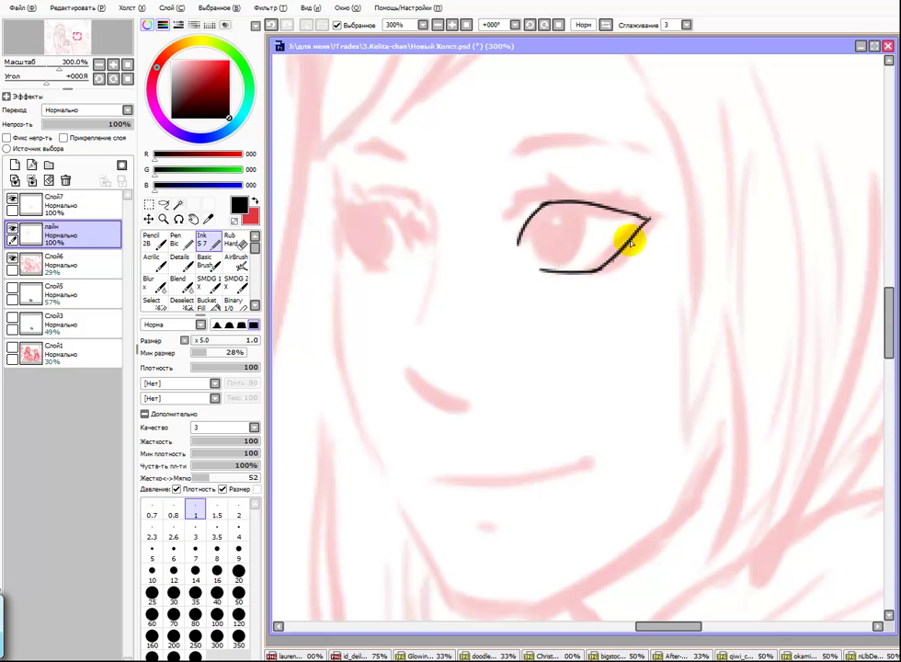
pyautogui.moveTo(539, 269); pyautogui.dragTo(589, 274)
pyautogui.scroll(1, 589, 226)
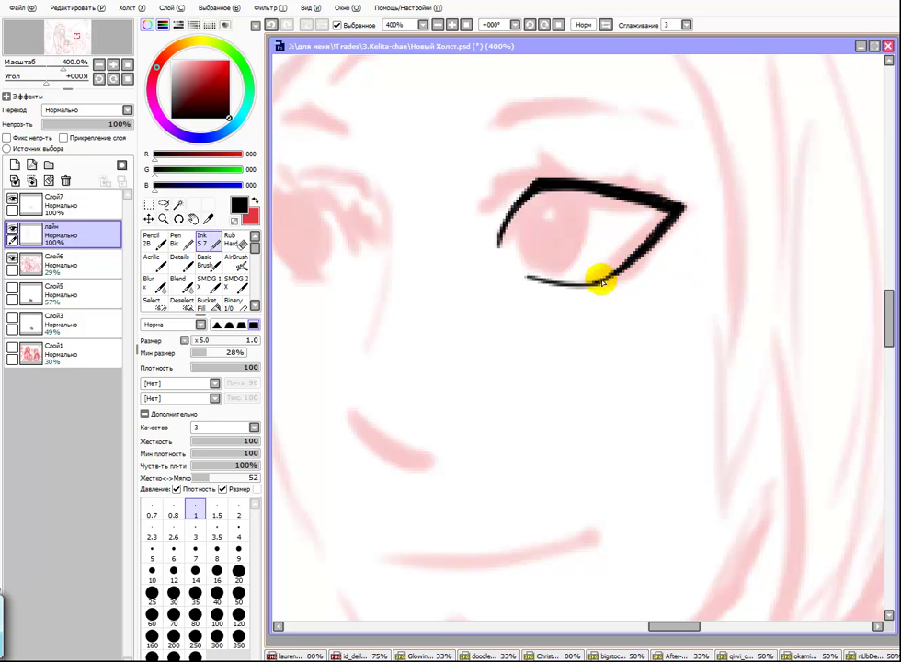
# Step: Ink the lid crease above the second character's right-hand eye and outline the eyebrow over it, tapering its outer end
pyautogui.moveTo(664, 221); pyautogui.dragTo(631, 304)
pyautogui.moveTo(513, 151)
pyautogui.mouseDown()
pyautogui.moveTo(501, 195)
pyautogui.moveTo(519, 165)
pyautogui.moveTo(594, 165)
pyautogui.mouseUp()
pyautogui.moveTo(594, 165)
pyautogui.mouseDown()
pyautogui.moveTo(615, 145)
pyautogui.moveTo(573, 157)
pyautogui.moveTo(614, 149)
pyautogui.mouseUp()
pyautogui.hotkey('ctrl', 'z')
pyautogui.moveTo(538, 161); pyautogui.dragTo(738, 171)
pyautogui.hotkey('ctrl', 'z')
pyautogui.moveTo(538, 161); pyautogui.dragTo(709, 167)
pyautogui.hotkey('ctrl', 'z')
pyautogui.hotkey('ctrl', 'z')
pyautogui.moveTo(536, 147)
pyautogui.mouseDown()
pyautogui.moveTo(646, 146)
pyautogui.moveTo(748, 182)
pyautogui.mouseUp()
pyautogui.press('e')
pyautogui.press('n')
# Step: Ink the iris and solid black pupil of the right-hand eye and add short lashes to its upper lid
pyautogui.scroll(-2, 696, 300)
pyautogui.moveTo(551, 196)
pyautogui.mouseDown()
pyautogui.moveTo(561, 245)
pyautogui.moveTo(586, 256)
pyautogui.moveTo(608, 244)
pyautogui.mouseUp()
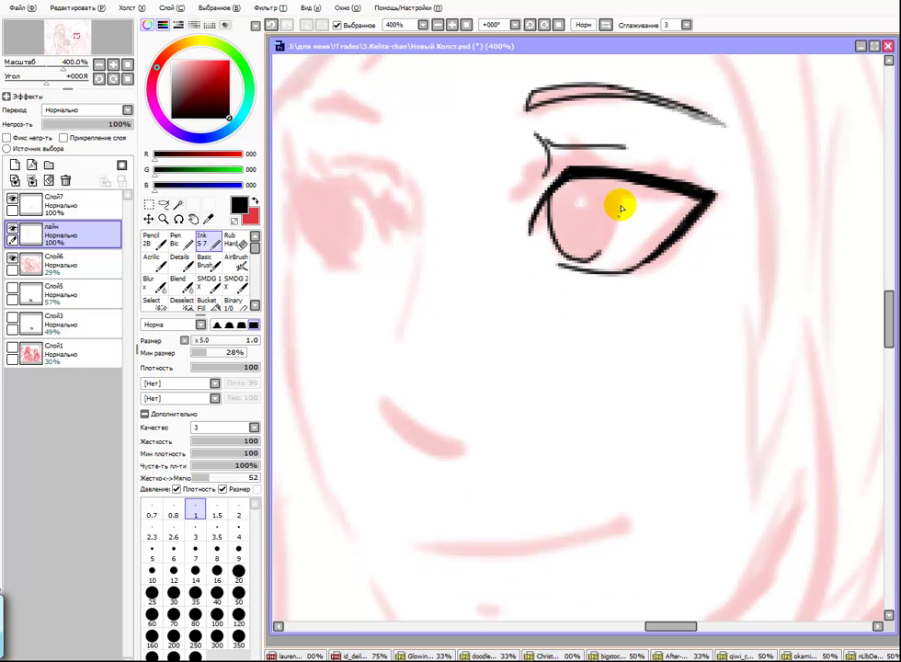
pyautogui.scroll(-1, 613, 281)
pyautogui.moveTo(576, 186); pyautogui.dragTo(573, 191)
pyautogui.scroll(-3, 581, 201)
pyautogui.scroll(3, 618, 117)
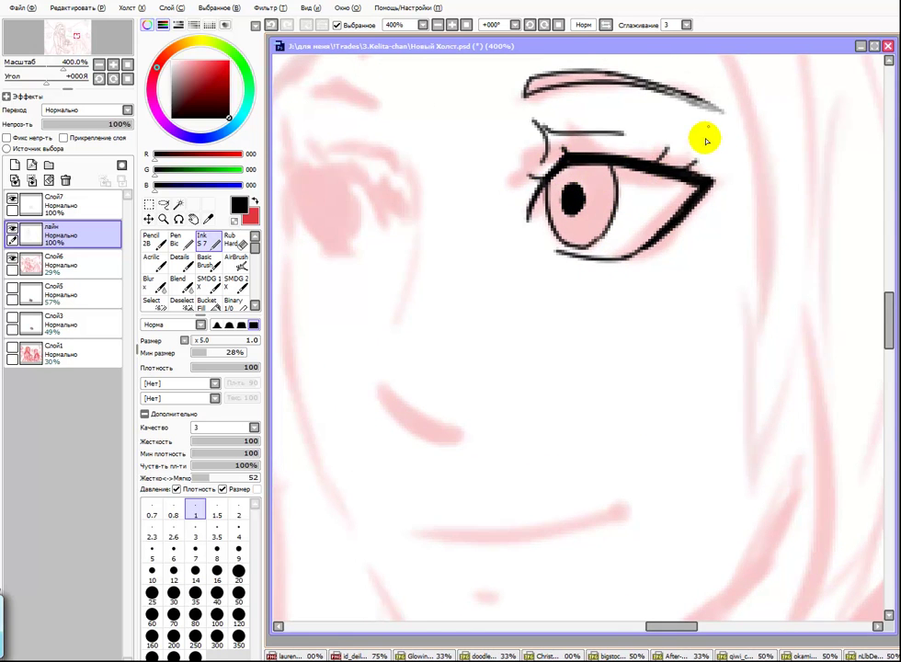
pyautogui.scroll(-1, 759, 161)
pyautogui.scroll(1, 487, 193)
# Step: Ink the curve of the nose bridge, the underside of the nose and a short nostril line
pyautogui.moveTo(446, 171); pyautogui.dragTo(457, 273)
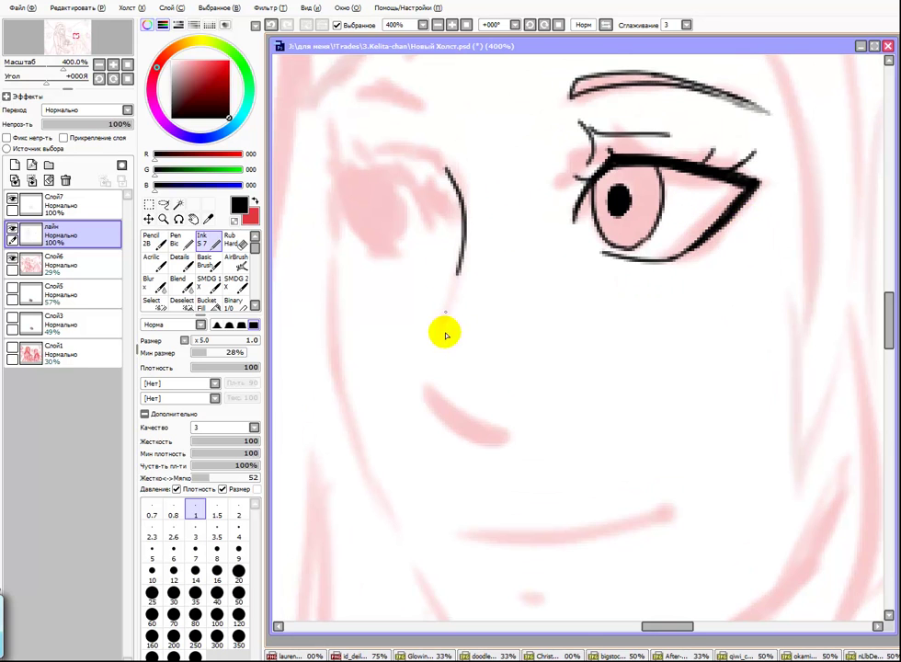
pyautogui.moveTo(422, 386)
pyautogui.mouseDown()
pyautogui.moveTo(471, 405)
pyautogui.moveTo(506, 462)
pyautogui.moveTo(517, 461)
pyautogui.moveTo(487, 443)
pyautogui.moveTo(523, 432)
pyautogui.mouseUp()
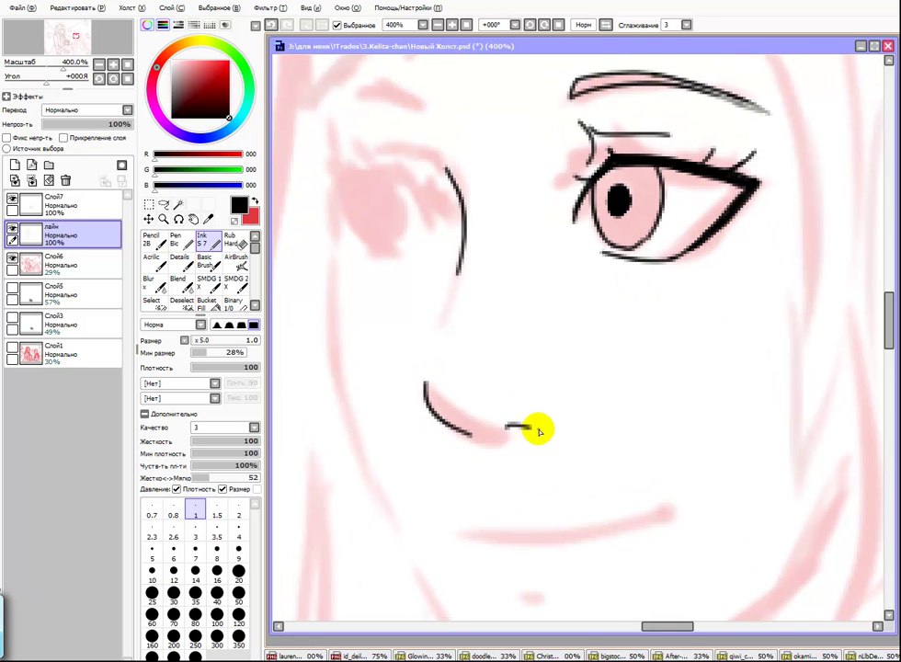
pyautogui.scroll(-2, 507, 358)
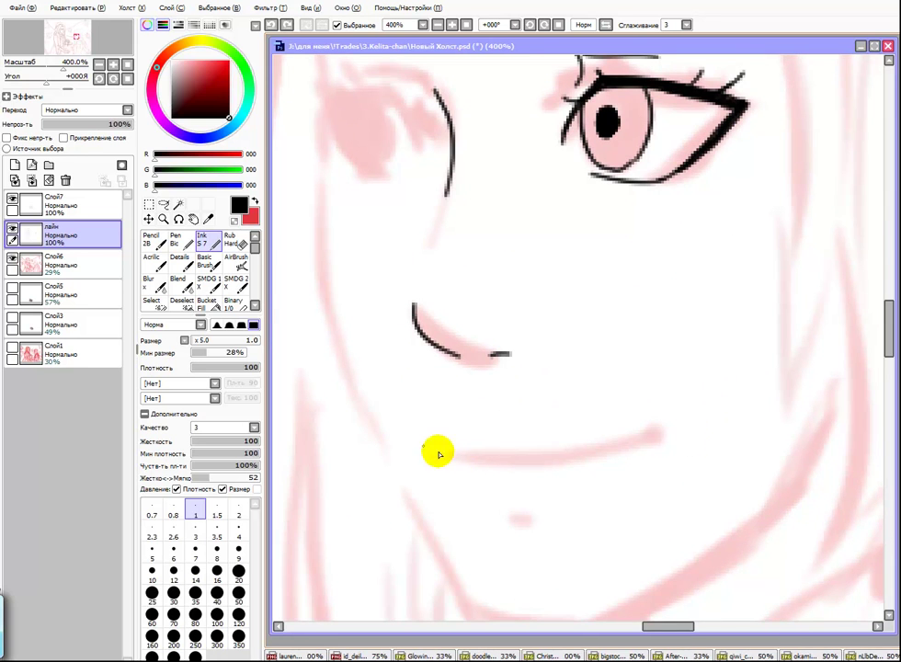
# Step: Ink the smiling mouth line with a thickened right-hand corner and a short line under the lower lip
pyautogui.moveTo(431, 451); pyautogui.dragTo(657, 432)
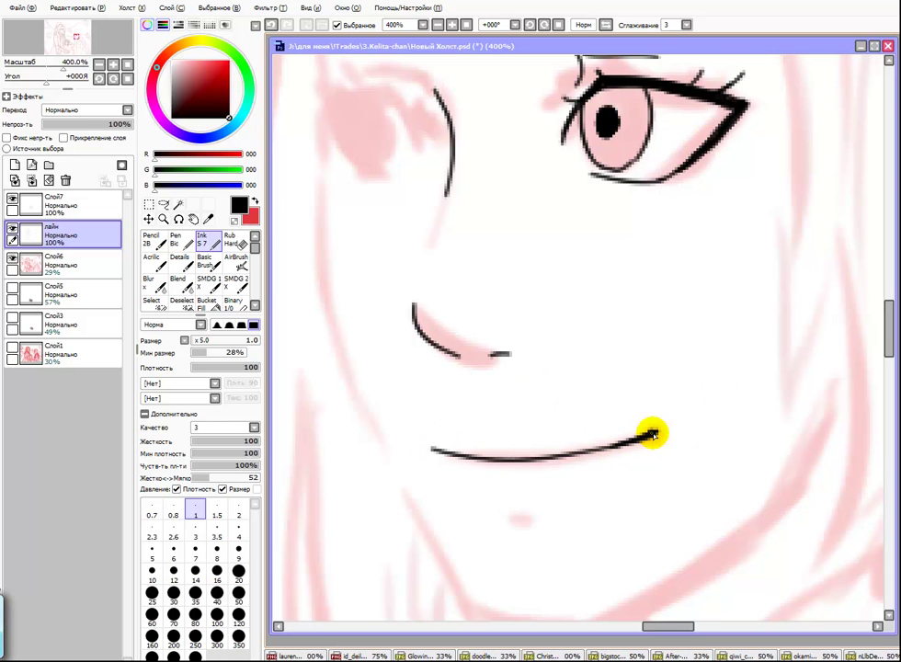
pyautogui.moveTo(565, 507); pyautogui.dragTo(570, 483)
pyautogui.moveTo(506, 484); pyautogui.dragTo(549, 487)
pyautogui.press('e')
pyautogui.press('n')
pyautogui.scroll(3, 535, 439)
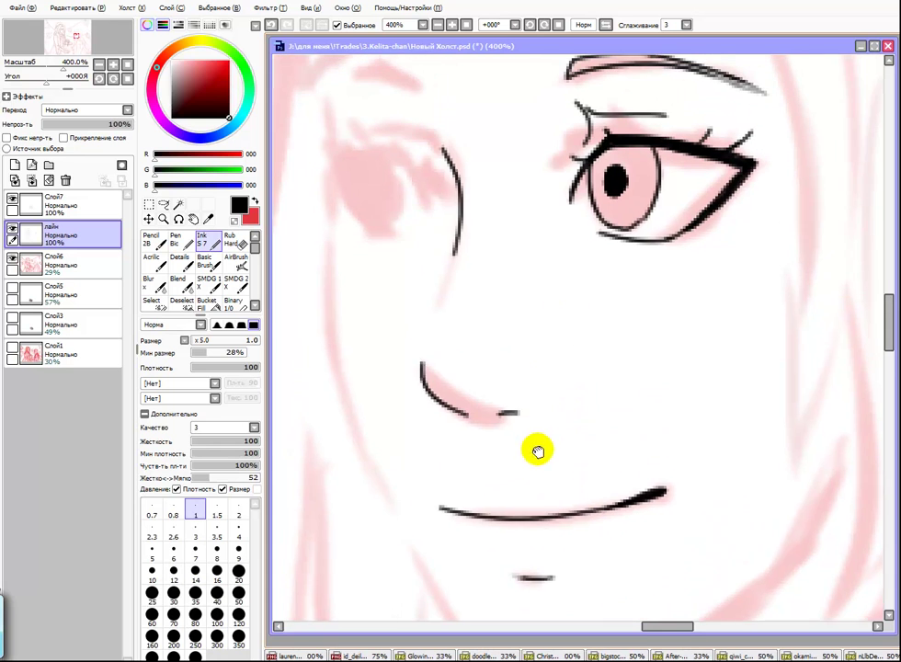
# Step: Ink the left-hand eye with its upper and lower lids, iris, solid pupil and the crease above
pyautogui.hscroll(-1, 451, 188)
pyautogui.moveTo(442, 180); pyautogui.dragTo(484, 210)
pyautogui.moveTo(377, 191); pyautogui.dragTo(433, 177)
pyautogui.moveTo(374, 188); pyautogui.dragTo(414, 246)
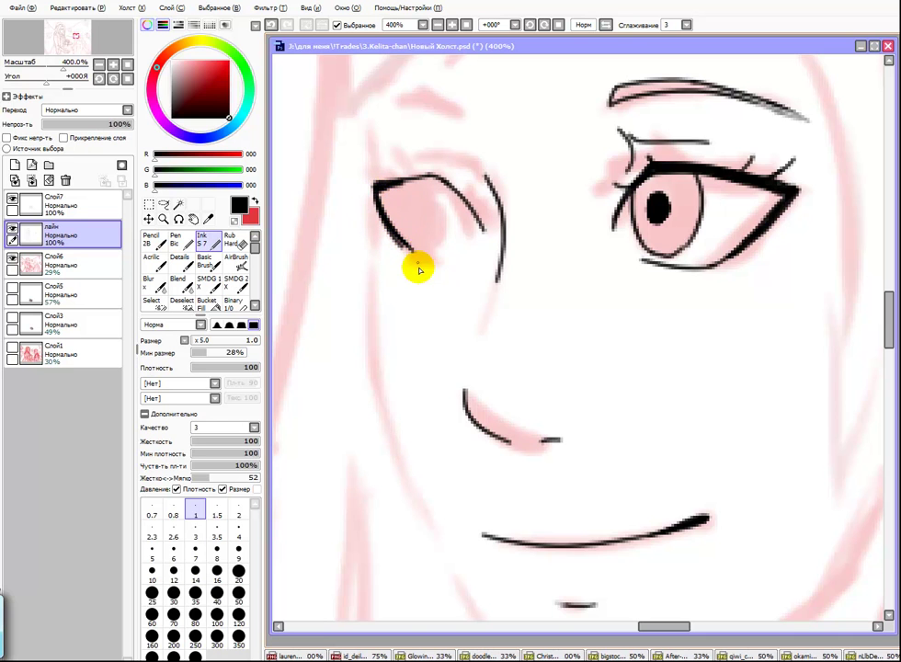
pyautogui.moveTo(460, 249)
pyautogui.mouseDown()
pyautogui.moveTo(594, 266)
pyautogui.moveTo(420, 244)
pyautogui.moveTo(405, 217)
pyautogui.moveTo(417, 238)
pyautogui.moveTo(424, 196)
pyautogui.moveTo(408, 230)
pyautogui.mouseUp()
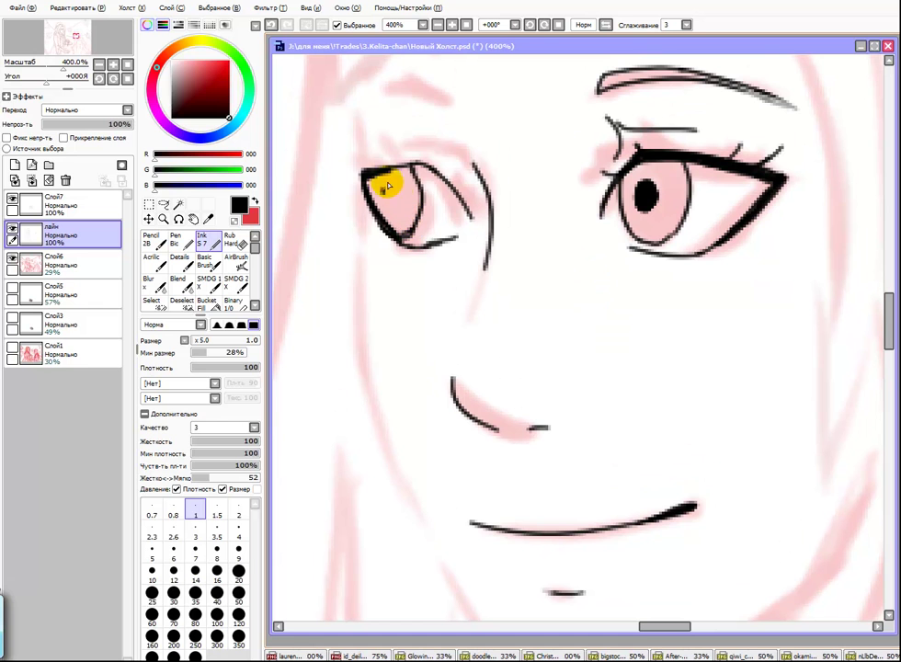
pyautogui.moveTo(471, 205)
pyautogui.mouseDown()
pyautogui.moveTo(421, 147)
pyautogui.moveTo(465, 160)
pyautogui.mouseUp()
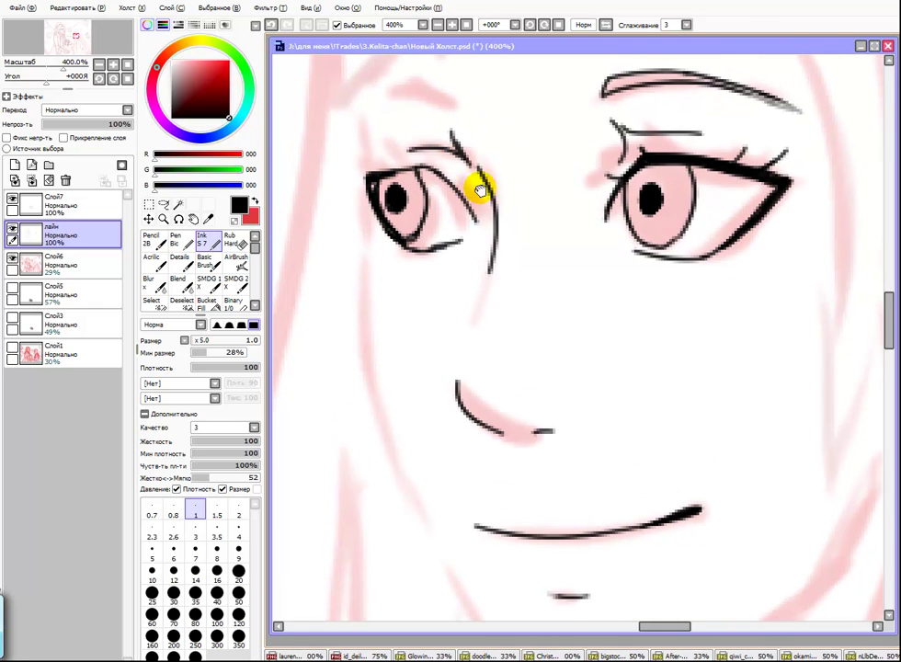
# Step: Outline the left-hand eyebrow and thicken the upper lid of the eye below it
pyautogui.scroll(1, 432, 166)
pyautogui.moveTo(399, 126); pyautogui.dragTo(439, 137)
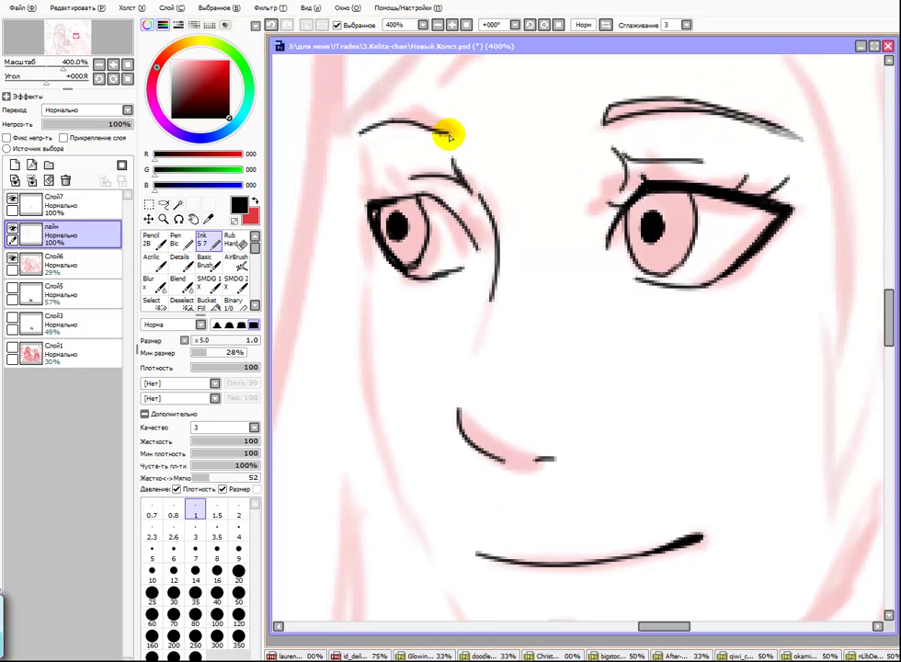
pyautogui.moveTo(364, 133); pyautogui.dragTo(416, 117)
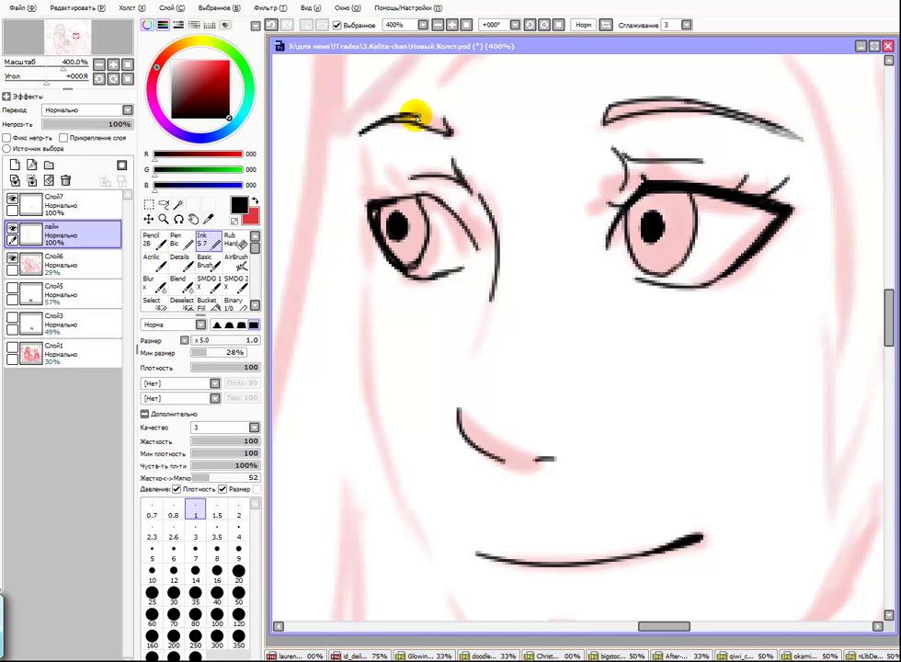
pyautogui.press('-')
pyautogui.press('+')
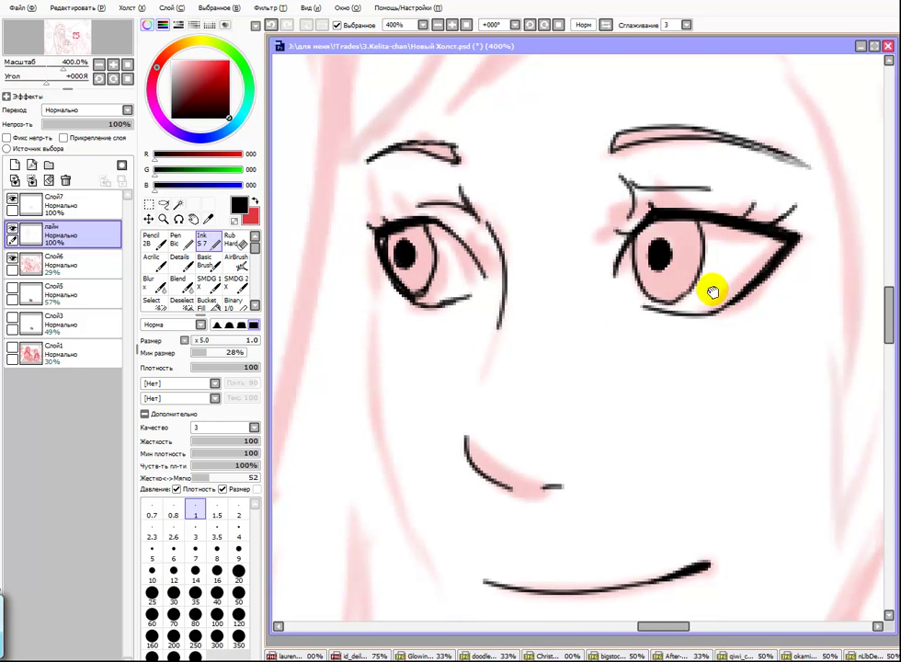
# Step: Ink the face contour from the left-hand eyebrow down the cheek, around the chin and up along the jaw
pyautogui.scroll(2, 711, 288)
pyautogui.press('-')
pyautogui.scroll(-3, 568, 304)
pyautogui.moveTo(419, 156)
pyautogui.mouseDown()
pyautogui.moveTo(435, 316)
pyautogui.moveTo(483, 475)
pyautogui.moveTo(534, 527)
pyautogui.moveTo(587, 536)
pyautogui.mouseUp()
pyautogui.scroll(-2, 415, 296)
pyautogui.moveTo(516, 517); pyautogui.dragTo(603, 539)
pyautogui.hotkey('ctrl', 'z')
pyautogui.moveTo(513, 517)
pyautogui.mouseDown()
pyautogui.moveTo(537, 533)
pyautogui.moveTo(591, 535)
pyautogui.moveTo(673, 502)
pyautogui.mouseUp()
pyautogui.hotkey('ctrl', 'z')
pyautogui.moveTo(589, 534); pyautogui.dragTo(712, 469)
pyautogui.scroll(1, 716, 467)
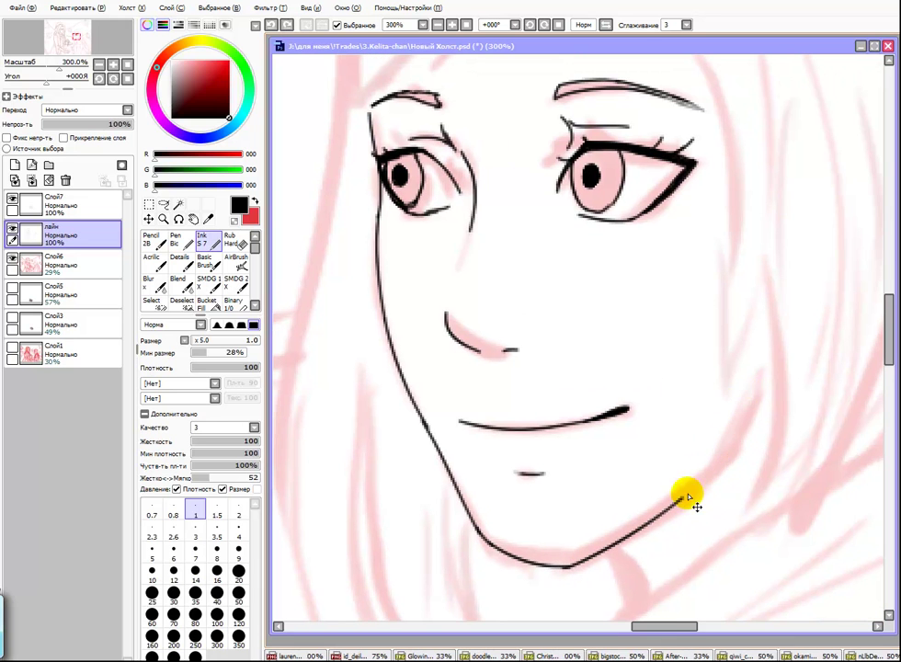
pyautogui.moveTo(677, 502); pyautogui.dragTo(771, 370)
# Step: Ink the pointed hair lock beside the right-hand cheek and its long edge running up to the forehead parting
pyautogui.moveTo(711, 432); pyautogui.dragTo(789, 309)
pyautogui.moveTo(738, 204); pyautogui.dragTo(722, 405)
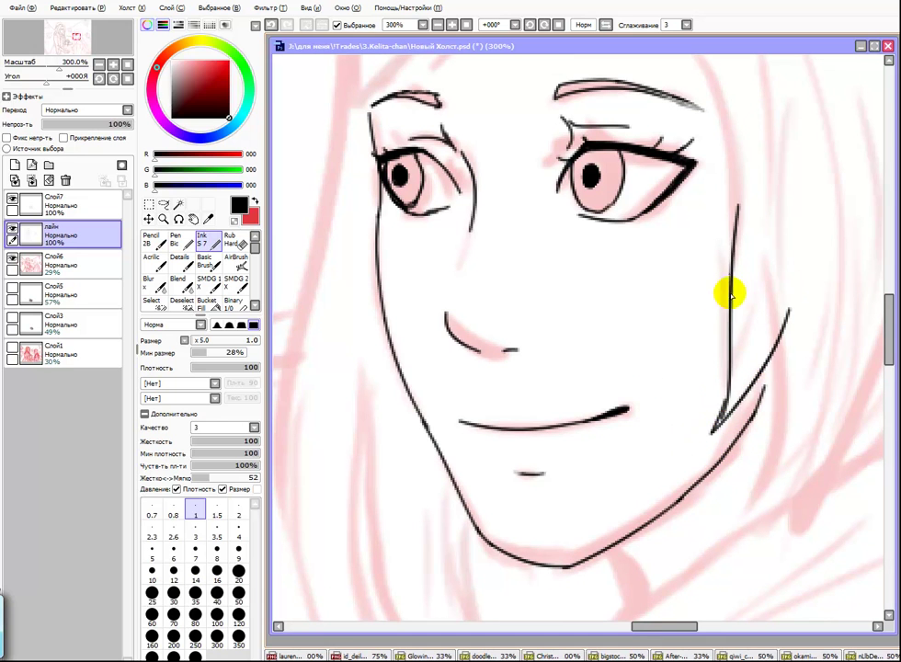
pyautogui.scroll(6, 726, 308)
pyautogui.moveTo(604, 94)
pyautogui.mouseDown()
pyautogui.moveTo(679, 271)
pyautogui.moveTo(720, 466)
pyautogui.moveTo(733, 462)
pyautogui.mouseUp()
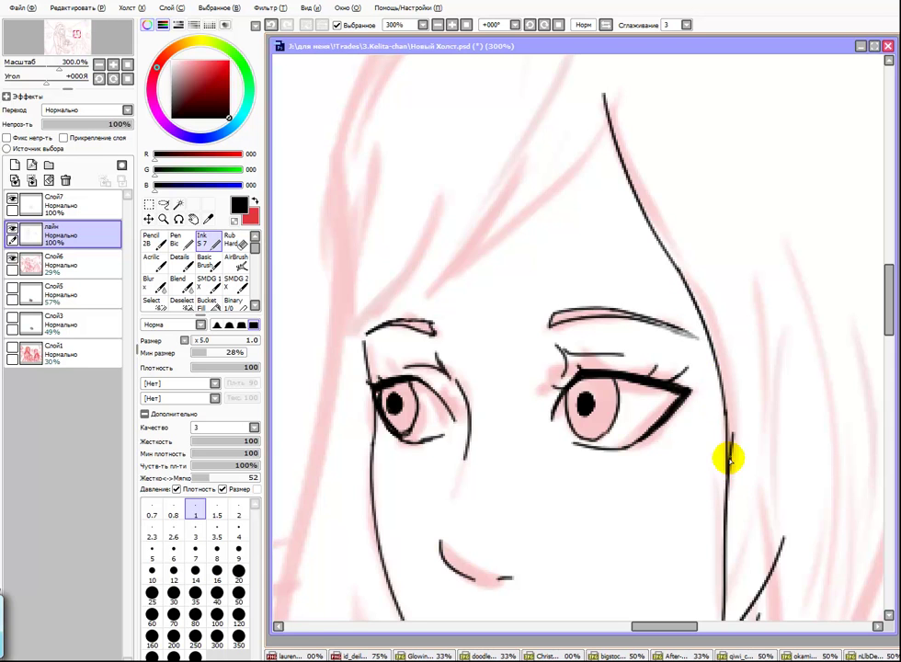
# Step: Ink the fringe strands sweeping from the forehead parting down to the left-hand eyebrow and temple
pyautogui.scroll(3, 590, 263)
pyautogui.moveTo(637, 238)
pyautogui.mouseDown()
pyautogui.moveTo(510, 388)
pyautogui.moveTo(578, 284)
pyautogui.moveTo(549, 324)
pyautogui.mouseUp()
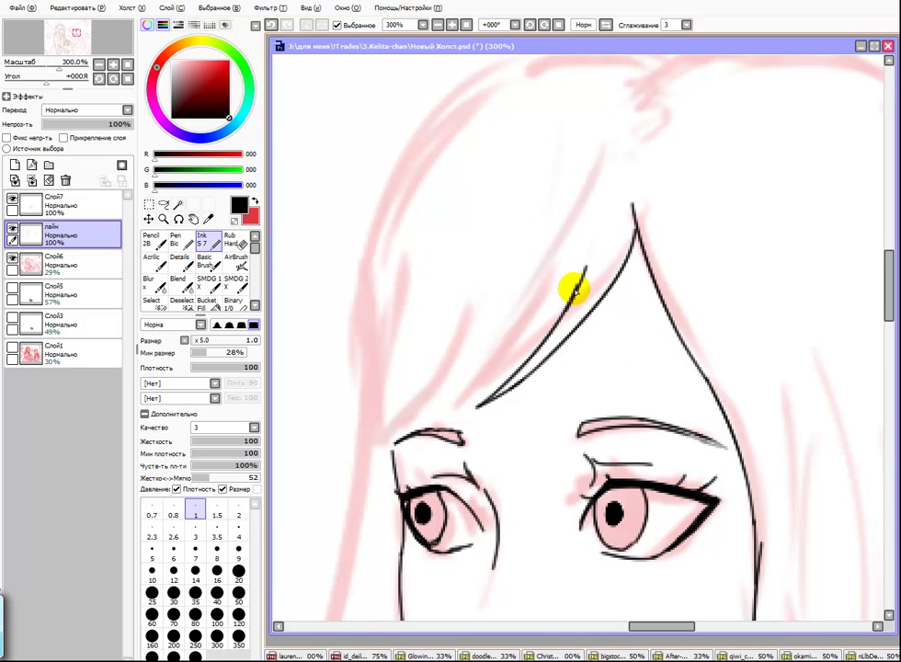
pyautogui.moveTo(477, 362); pyautogui.dragTo(594, 250)
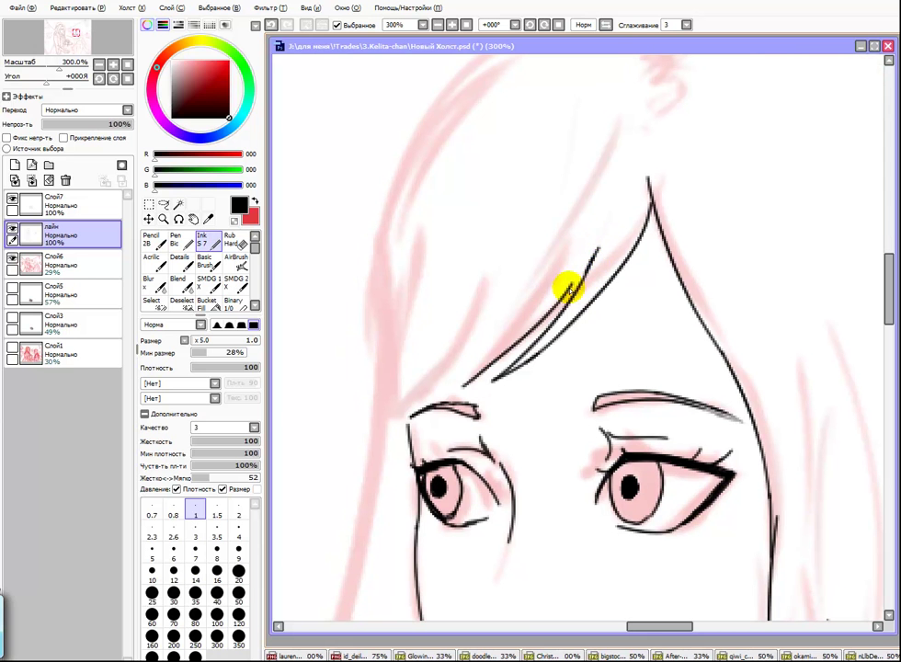
pyautogui.moveTo(425, 395); pyautogui.dragTo(499, 232)
pyautogui.moveTo(466, 315)
pyautogui.mouseDown()
pyautogui.moveTo(497, 235)
pyautogui.moveTo(451, 354)
pyautogui.mouseUp()
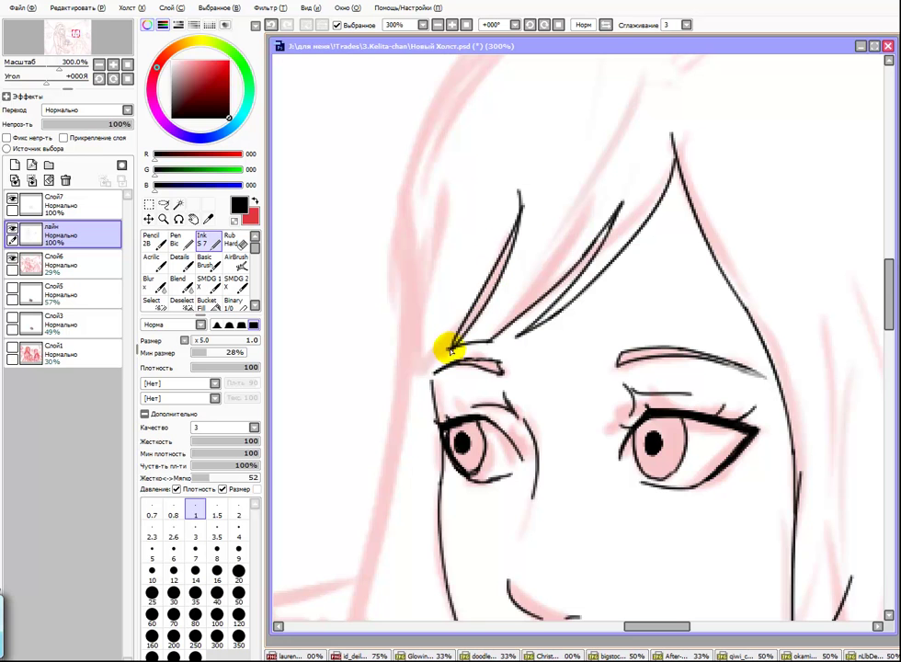
pyautogui.moveTo(444, 241); pyautogui.dragTo(439, 352)
pyautogui.moveTo(441, 328)
pyautogui.mouseDown()
pyautogui.moveTo(460, 288)
pyautogui.moveTo(471, 211)
pyautogui.moveTo(455, 421)
pyautogui.mouseUp()
pyautogui.moveTo(454, 422)
pyautogui.mouseDown()
pyautogui.moveTo(501, 205)
pyautogui.moveTo(408, 427)
pyautogui.mouseUp()
# Step: Ink the parting marks, the hair's left-hand outline from the crown downward, and the long strands beside the neck
pyautogui.moveTo(600, 198); pyautogui.dragTo(603, 147)
pyautogui.moveTo(377, 313)
pyautogui.mouseDown()
pyautogui.moveTo(566, 95)
pyautogui.moveTo(656, 96)
pyautogui.mouseUp()
pyautogui.moveTo(430, 236); pyautogui.dragTo(406, 473)
pyautogui.moveTo(449, 55)
pyautogui.mouseDown()
pyautogui.moveTo(405, 278)
pyautogui.moveTo(406, 483)
pyautogui.moveTo(410, 383)
pyautogui.mouseUp()
pyautogui.moveTo(406, 229); pyautogui.dragTo(463, 547)
pyautogui.moveTo(503, 579)
pyautogui.mouseDown()
pyautogui.moveTo(419, 444)
pyautogui.moveTo(458, 473)
pyautogui.mouseUp()
pyautogui.moveTo(420, 90)
pyautogui.mouseDown()
pyautogui.moveTo(418, 328)
pyautogui.moveTo(490, 435)
pyautogui.moveTo(382, 209)
pyautogui.mouseUp()
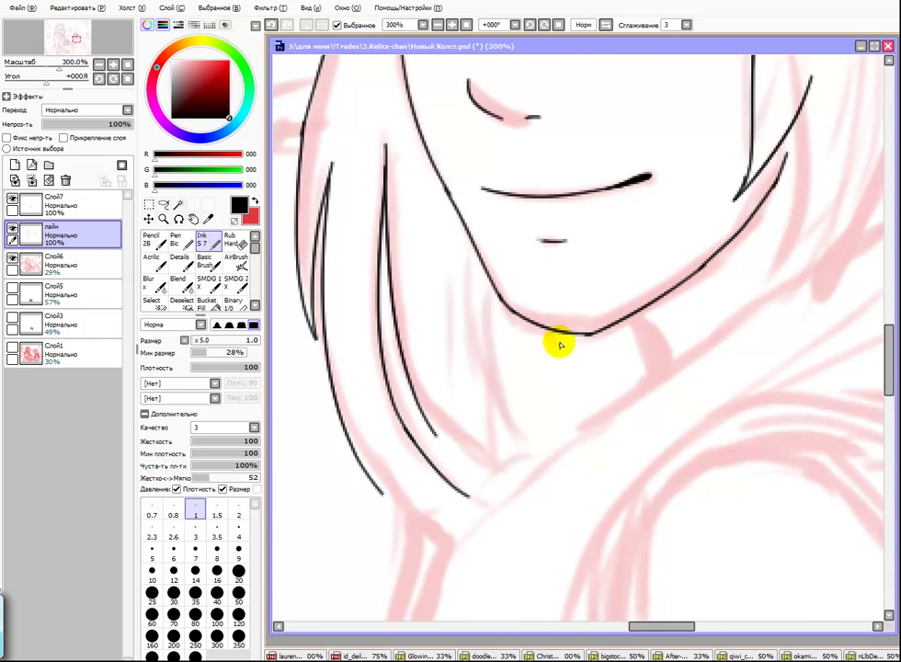
# Step: Redraw the lower edge of the fringe strand below the parting and erase the old line above it
pyautogui.scroll(-4, 573, 368)
pyautogui.scroll(3, 581, 389)
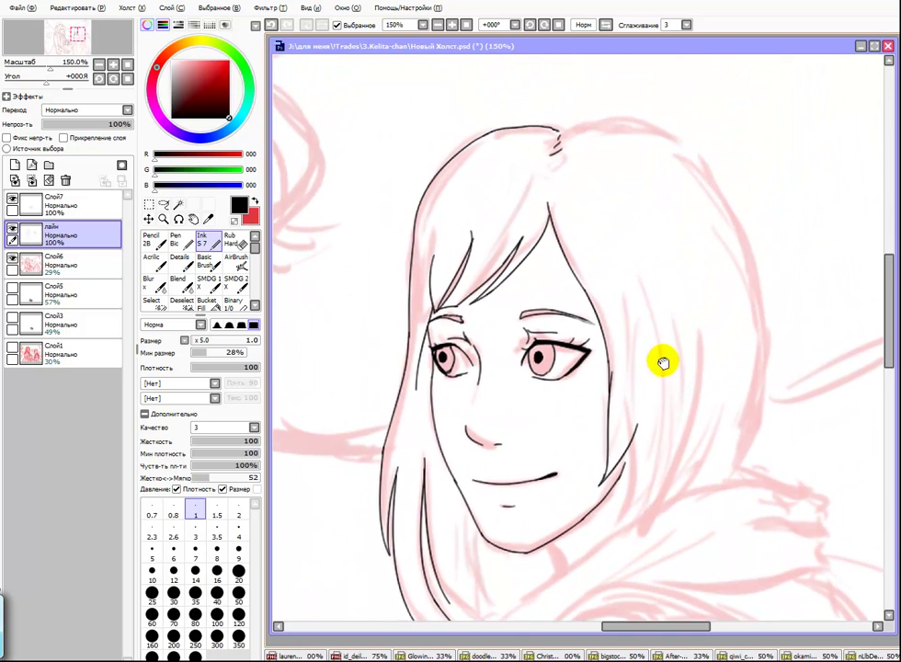
pyautogui.scroll(2, 661, 242)
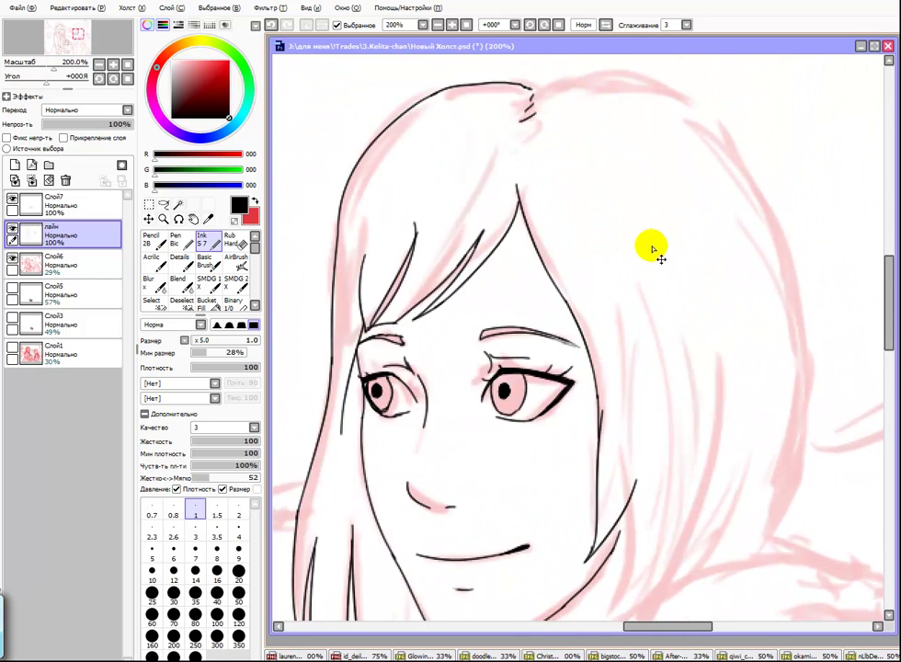
pyautogui.moveTo(537, 410); pyautogui.dragTo(603, 344)
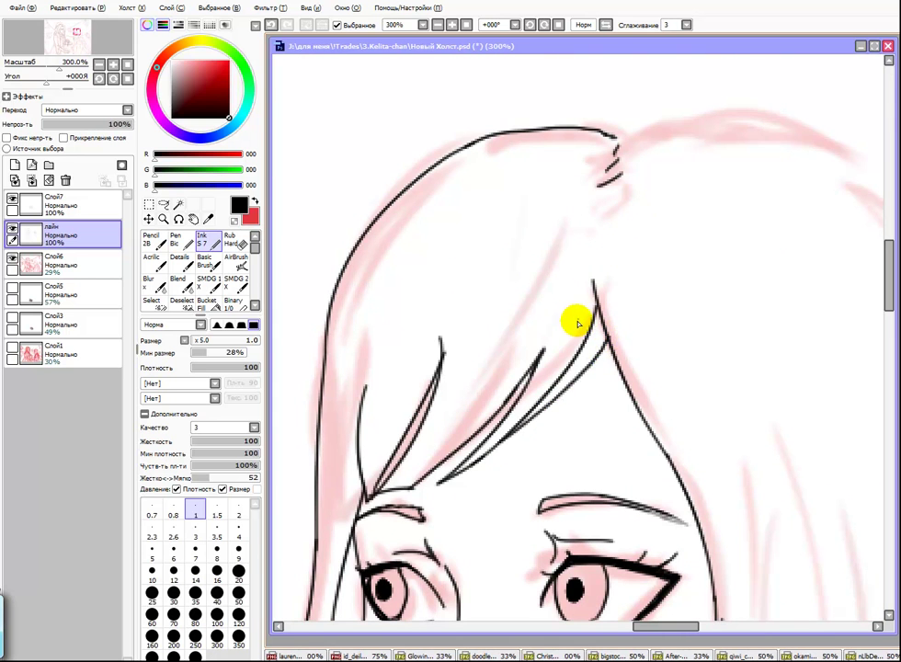
pyautogui.press('b')
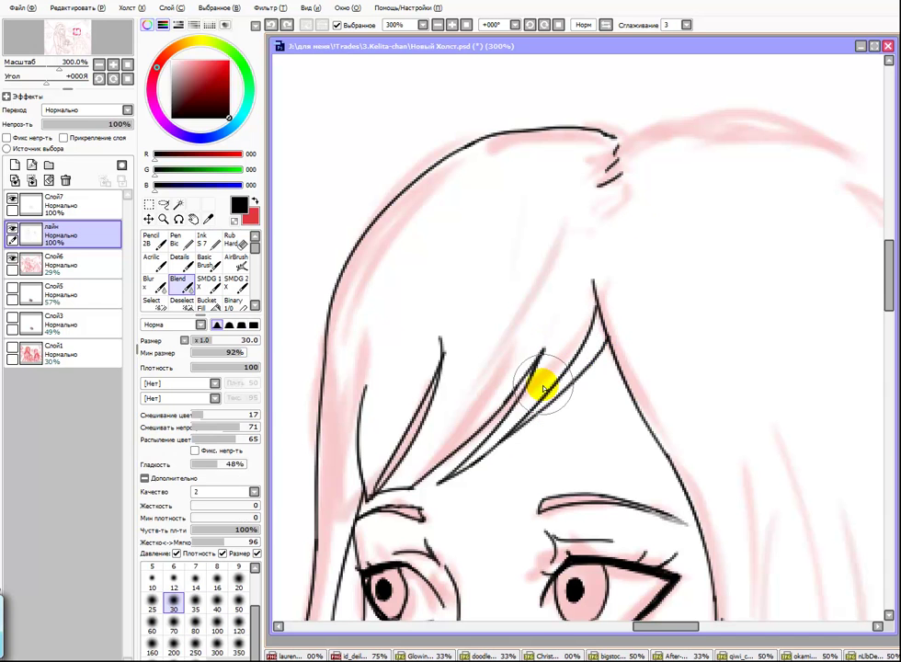
pyautogui.press('e')
pyautogui.moveTo(534, 402); pyautogui.dragTo(574, 357)
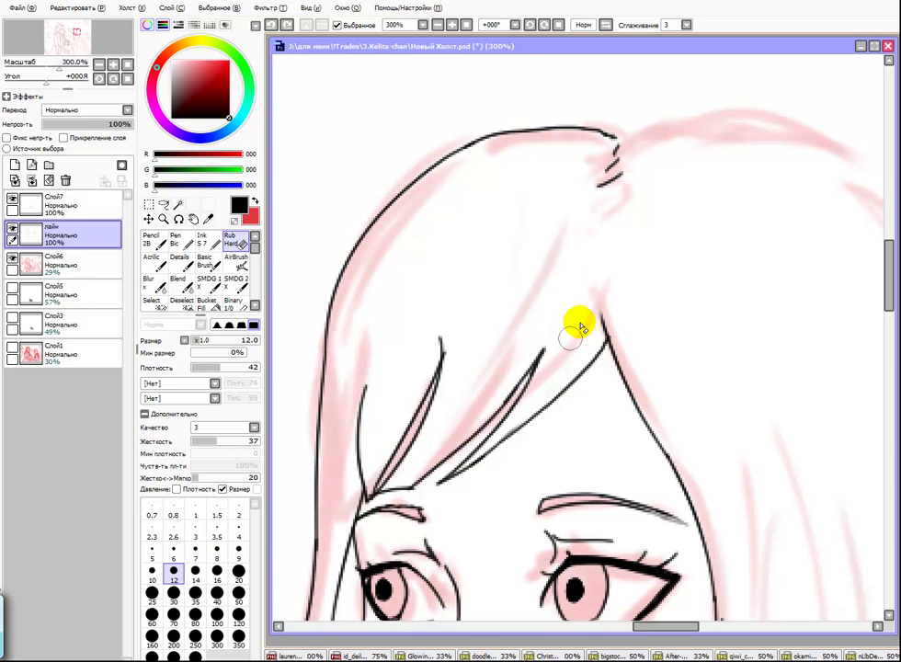
pyautogui.press('b')
pyautogui.press('n')
# Step: Ink the crown outline of the hair from the parting over the right-hand side of the head
pyautogui.scroll(-4, 574, 278)
pyautogui.scroll(2, 563, 255)
pyautogui.press('e')
pyautogui.press('n')
pyautogui.moveTo(400, 312); pyautogui.dragTo(429, 247)
pyautogui.hotkey('ctrl', 'z')
pyautogui.moveTo(396, 313); pyautogui.dragTo(545, 145)
pyautogui.moveTo(602, 156)
pyautogui.mouseDown()
pyautogui.moveTo(519, 151)
pyautogui.moveTo(599, 141)
pyautogui.moveTo(738, 271)
pyautogui.mouseUp()
# Step: Continue the hair's right-hand outline down the back of the head and curve it in to the collar
pyautogui.moveTo(773, 377)
pyautogui.mouseDown()
pyautogui.moveTo(744, 306)
pyautogui.moveTo(755, 327)
pyautogui.mouseUp()
pyautogui.moveTo(727, 228); pyautogui.dragTo(741, 414)
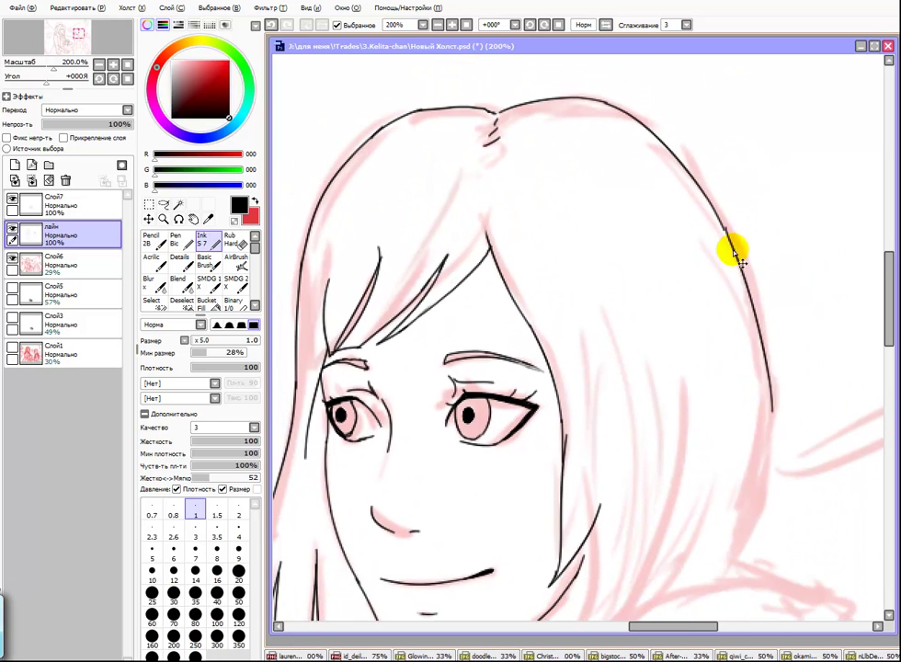
pyautogui.hotkey('ctrl', 'z')
pyautogui.moveTo(725, 228); pyautogui.dragTo(756, 571)
pyautogui.hotkey('ctrl', 'z')
pyautogui.scroll(-3, 727, 478)
pyautogui.moveTo(712, 444); pyautogui.dragTo(744, 392)
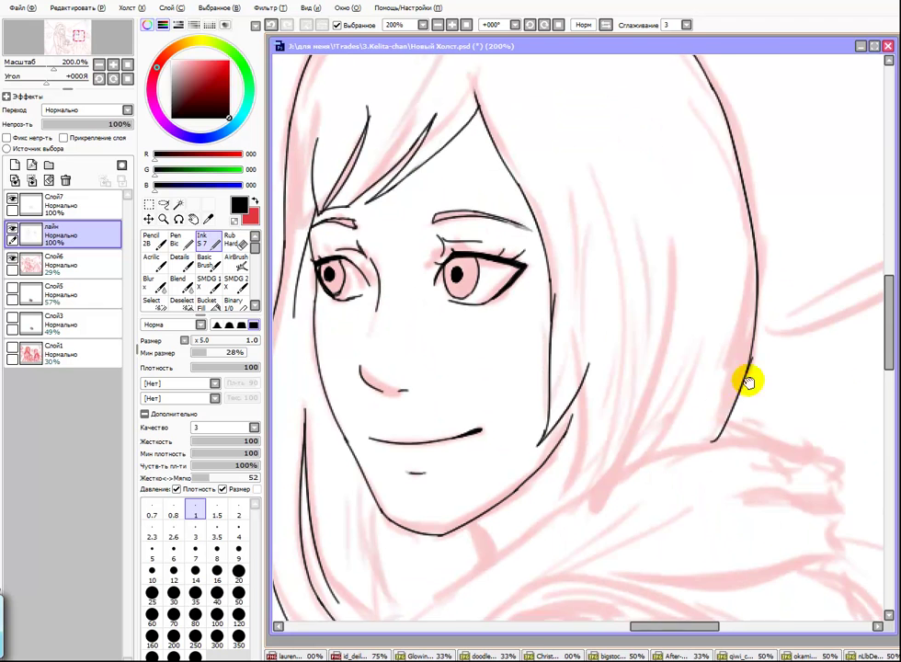
# Step: Ink the neck lines and the draped collar with its upper edge, ragged ends and lower edge
pyautogui.scroll(-2, 749, 382)
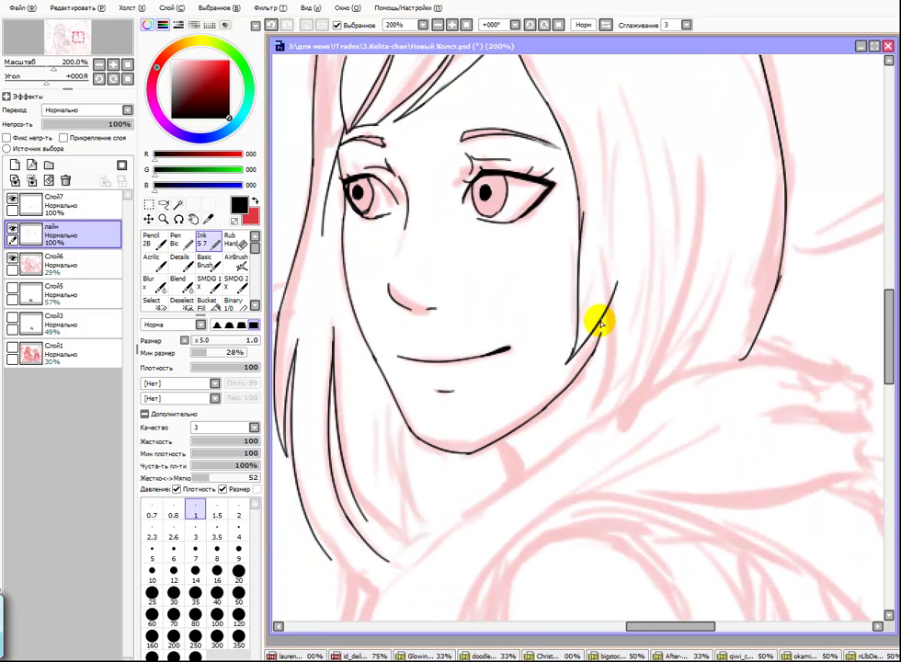
pyautogui.moveTo(604, 323)
pyautogui.mouseDown()
pyautogui.moveTo(604, 394)
pyautogui.moveTo(583, 427)
pyautogui.mouseUp()
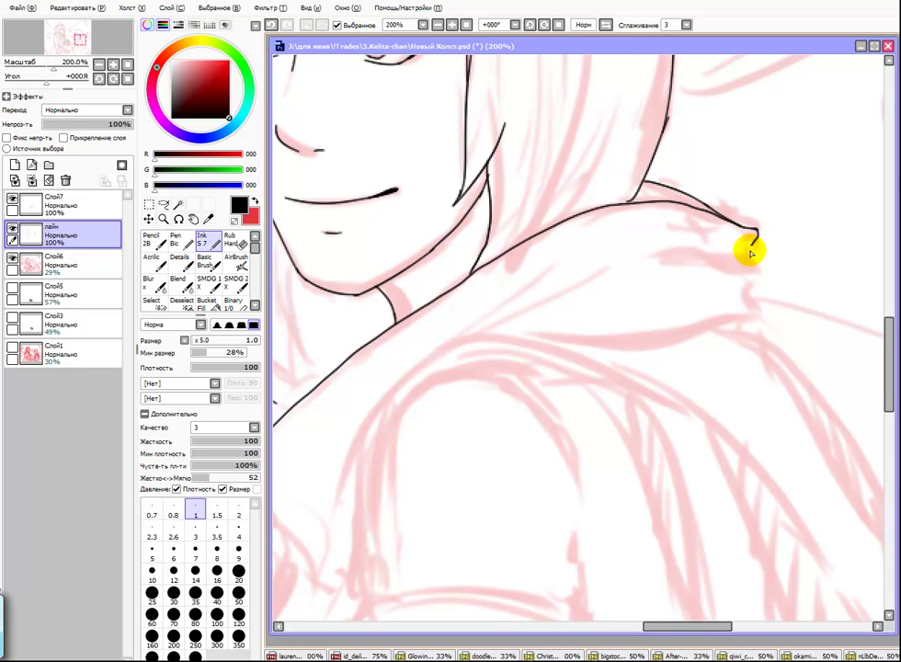
pyautogui.moveTo(728, 265); pyautogui.dragTo(616, 282)
pyautogui.moveTo(536, 345); pyautogui.dragTo(696, 215)
pyautogui.moveTo(394, 299)
pyautogui.mouseDown()
pyautogui.moveTo(388, 357)
pyautogui.moveTo(480, 442)
pyautogui.moveTo(596, 149)
pyautogui.moveTo(544, 350)
pyautogui.moveTo(594, 471)
pyautogui.moveTo(533, 337)
pyautogui.moveTo(457, 421)
pyautogui.mouseUp()
pyautogui.moveTo(432, 352); pyautogui.dragTo(718, 110)
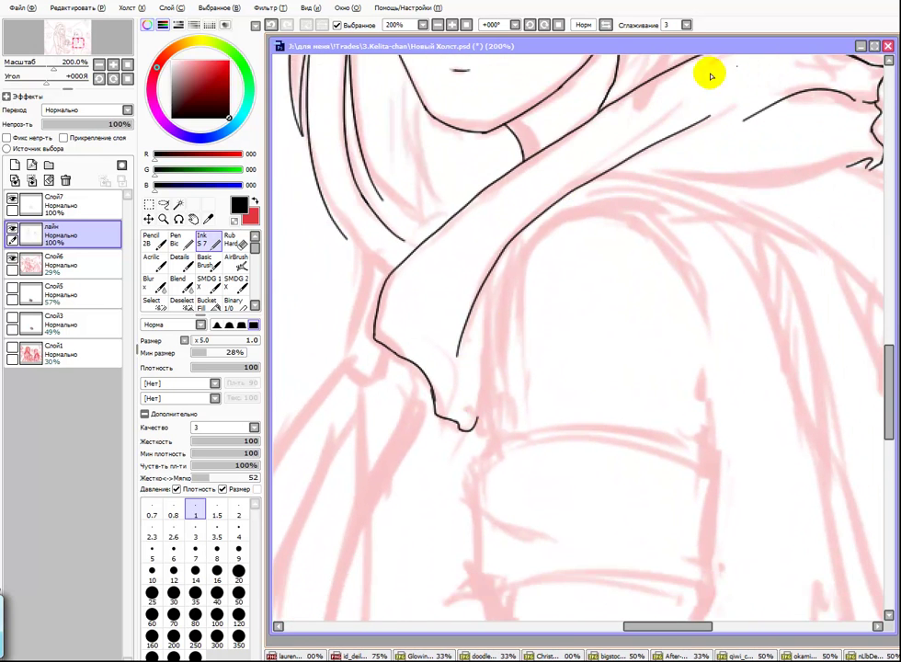
# Step: Ink the rounded shoulder arch below the collar, with both sides running down to the sleeve band
pyautogui.moveTo(528, 309); pyautogui.dragTo(536, 267)
pyautogui.moveTo(569, 163)
pyautogui.mouseDown()
pyautogui.moveTo(696, 293)
pyautogui.moveTo(649, 172)
pyautogui.moveTo(684, 364)
pyautogui.mouseUp()
pyautogui.hotkey('ctrl', 'z')
pyautogui.hotkey('ctrl', 'z')
pyautogui.moveTo(647, 171); pyautogui.dragTo(697, 376)
pyautogui.hotkey('ctrl', 'z')
pyautogui.moveTo(499, 336)
pyautogui.mouseDown()
pyautogui.moveTo(479, 380)
pyautogui.moveTo(493, 276)
pyautogui.mouseUp()
# Step: Ink the sleeve band below the shoulder with its curved top edge, wavy sides, inner fold and arched lower edge
pyautogui.moveTo(470, 316); pyautogui.dragTo(472, 356)
pyautogui.moveTo(472, 315); pyautogui.dragTo(707, 299)
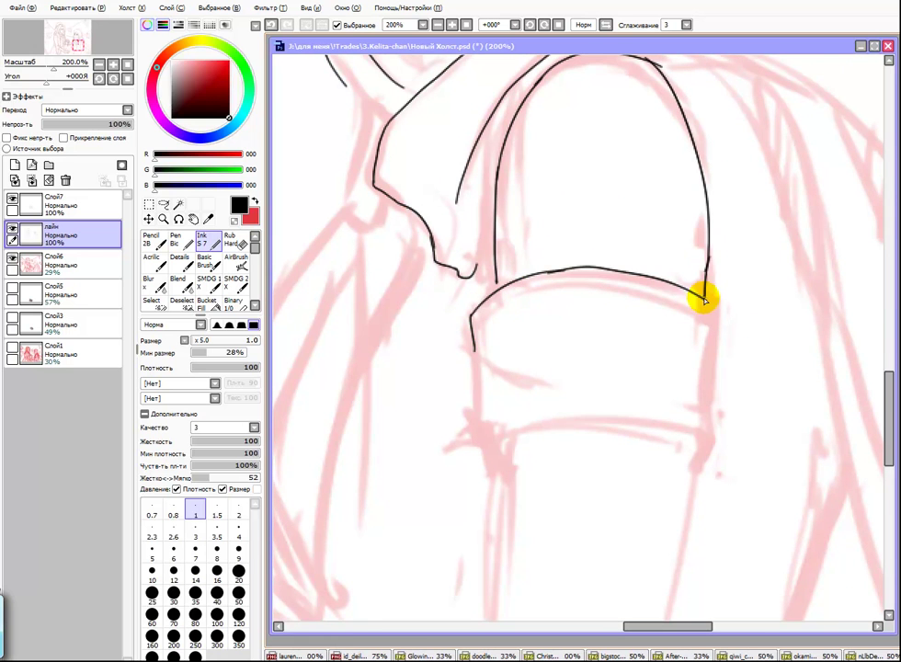
pyautogui.scroll(-2, 453, 313)
pyautogui.moveTo(472, 293)
pyautogui.mouseDown()
pyautogui.moveTo(525, 339)
pyautogui.moveTo(654, 335)
pyautogui.moveTo(479, 393)
pyautogui.mouseUp()
pyautogui.hotkey('ctrl', 'z')
pyautogui.moveTo(472, 296); pyautogui.dragTo(473, 398)
pyautogui.hotkey('ctrl', 'z')
pyautogui.moveTo(477, 308)
pyautogui.mouseDown()
pyautogui.moveTo(470, 411)
pyautogui.moveTo(494, 419)
pyautogui.moveTo(512, 371)
pyautogui.moveTo(690, 391)
pyautogui.mouseUp()
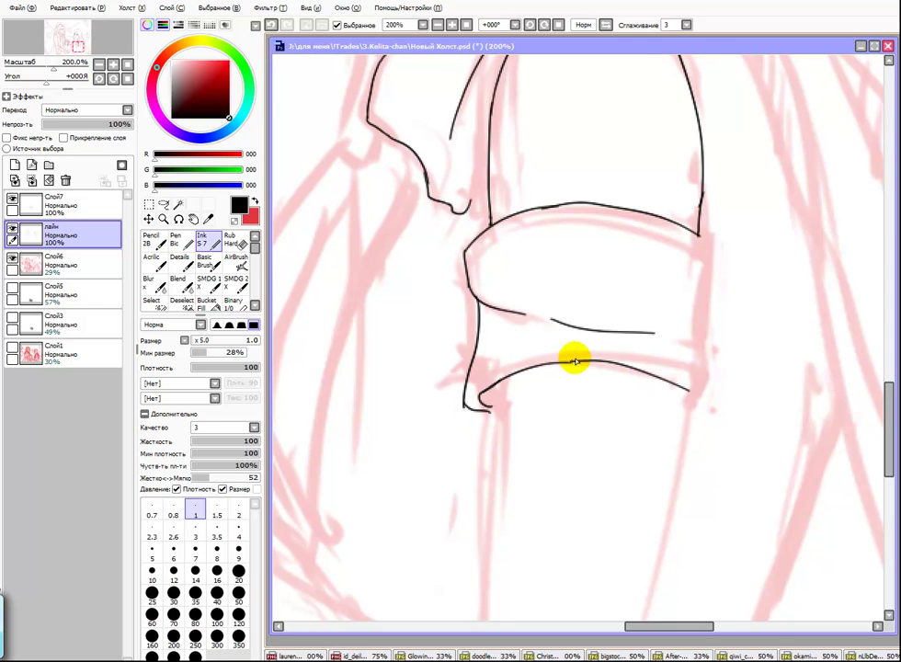
pyautogui.moveTo(697, 235); pyautogui.dragTo(690, 417)
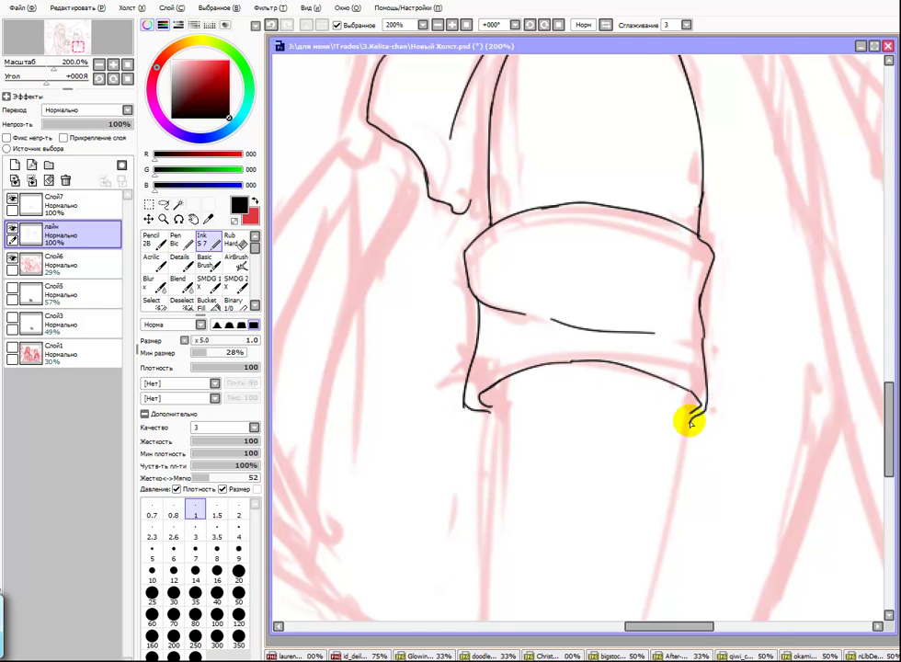
# Step: Ink the arm's long left-hand side line running down from below the sleeve band
pyautogui.scroll(-5, 709, 321)
pyautogui.moveTo(501, 237); pyautogui.dragTo(497, 386)
pyautogui.moveTo(495, 340); pyautogui.dragTo(498, 503)
pyautogui.moveTo(708, 244)
pyautogui.mouseDown()
pyautogui.moveTo(664, 425)
pyautogui.moveTo(648, 452)
pyautogui.moveTo(659, 419)
pyautogui.mouseUp()
pyautogui.scroll(-5, 641, 517)
pyautogui.hotkey('ctrl', 'z')
# Step: Ink the two slanted forearm lines running down to the lower right, beside the other character's hands
pyautogui.moveTo(407, 302); pyautogui.dragTo(596, 472)
pyautogui.moveTo(448, 307)
pyautogui.mouseDown()
pyautogui.moveTo(547, 396)
pyautogui.moveTo(786, 523)
pyautogui.mouseUp()
pyautogui.press('e')
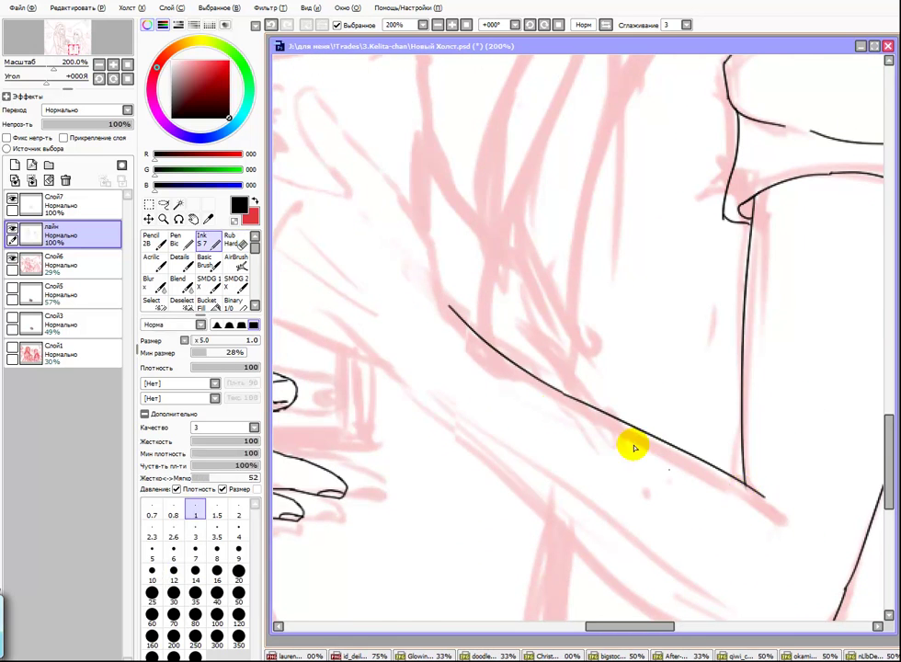
pyautogui.press('n')
pyautogui.moveTo(736, 495); pyautogui.dragTo(778, 435)
pyautogui.moveTo(383, 267)
pyautogui.mouseDown()
pyautogui.moveTo(571, 432)
pyautogui.moveTo(722, 570)
pyautogui.mouseUp()
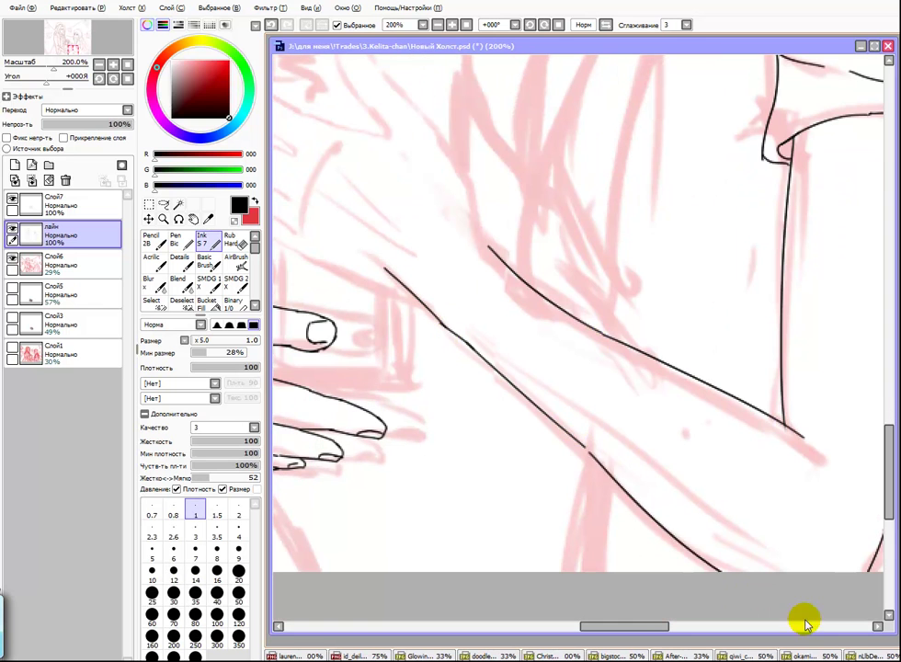
# Step: Consult the hand reference photos and ink the curved wrist line running up from the second character's forearm
pyautogui.scroll(2, 543, 412)
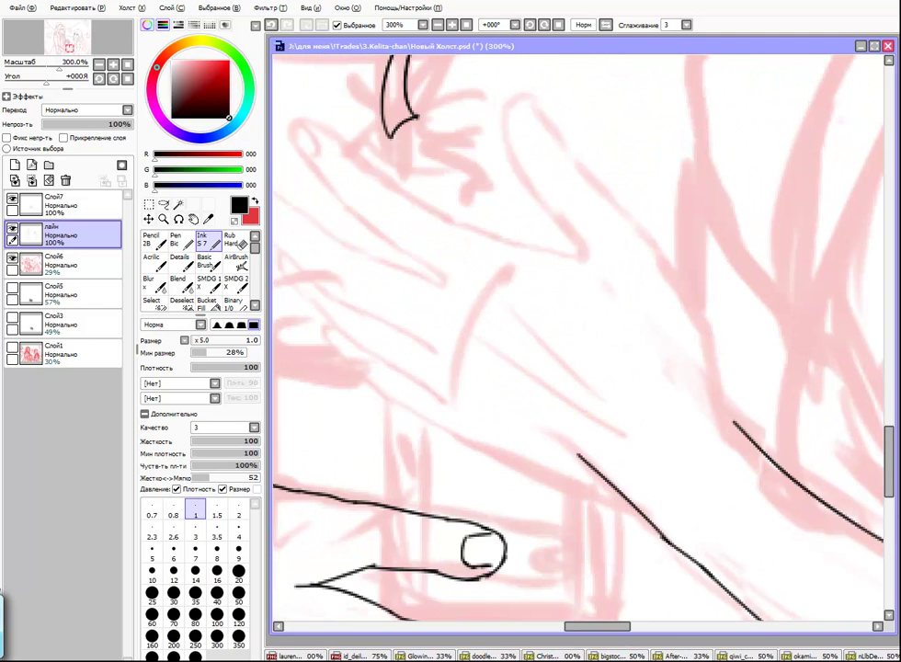
pyautogui.hotkey('ctrl', 'Tab')
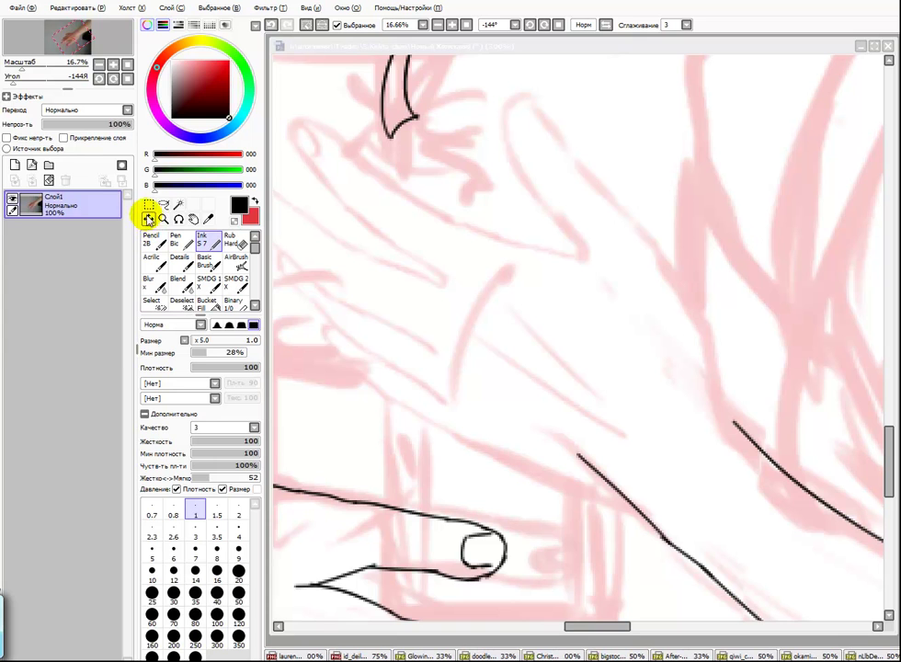
pyautogui.hotkey('ctrl', 'Tab')
pyautogui.hotkey('ctrl', 'Tab')
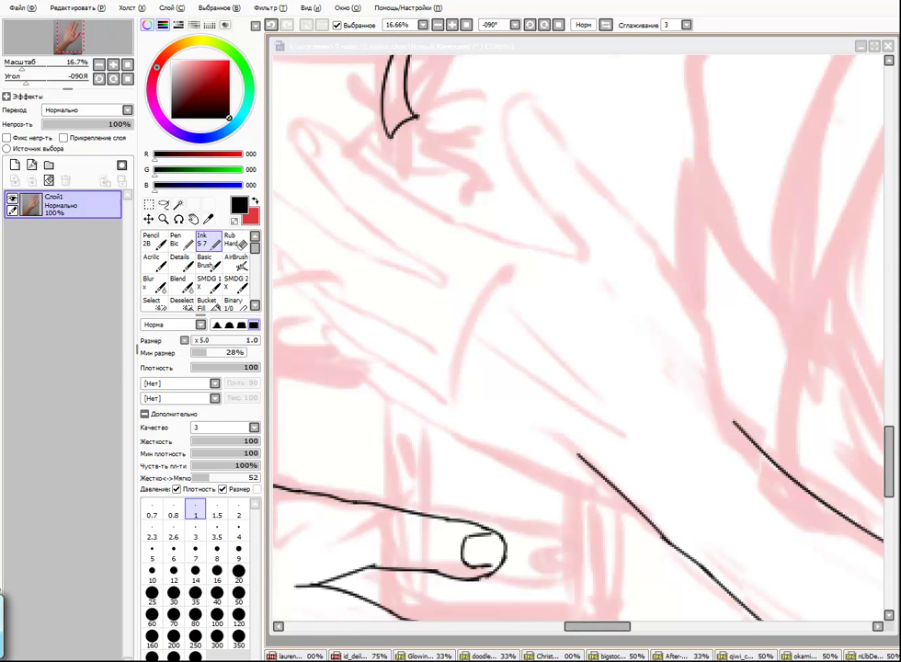
pyautogui.hotkey('ctrl', 'Tab')
pyautogui.moveTo(662, 258)
pyautogui.mouseDown()
pyautogui.moveTo(712, 341)
pyautogui.moveTo(699, 313)
pyautogui.moveTo(739, 428)
pyautogui.mouseUp()
pyautogui.moveTo(524, 196); pyautogui.dragTo(570, 242)
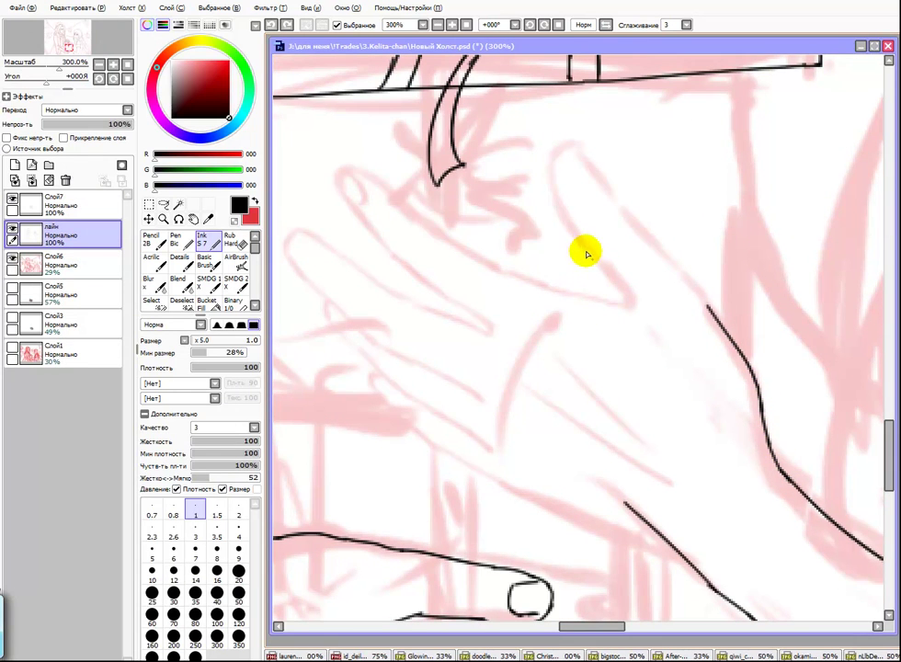
# Step: Ink the second character's raised thumb with both sides, a rounded tip and a nail
pyautogui.moveTo(589, 255)
pyautogui.mouseDown()
pyautogui.moveTo(677, 354)
pyautogui.moveTo(640, 324)
pyautogui.moveTo(684, 363)
pyautogui.mouseUp()
pyautogui.hotkey('ctrl', 'z')
pyautogui.hotkey('ctrl', 'z')
pyautogui.moveTo(588, 251)
pyautogui.mouseDown()
pyautogui.moveTo(551, 161)
pyautogui.moveTo(563, 148)
pyautogui.moveTo(587, 163)
pyautogui.moveTo(707, 304)
pyautogui.mouseUp()
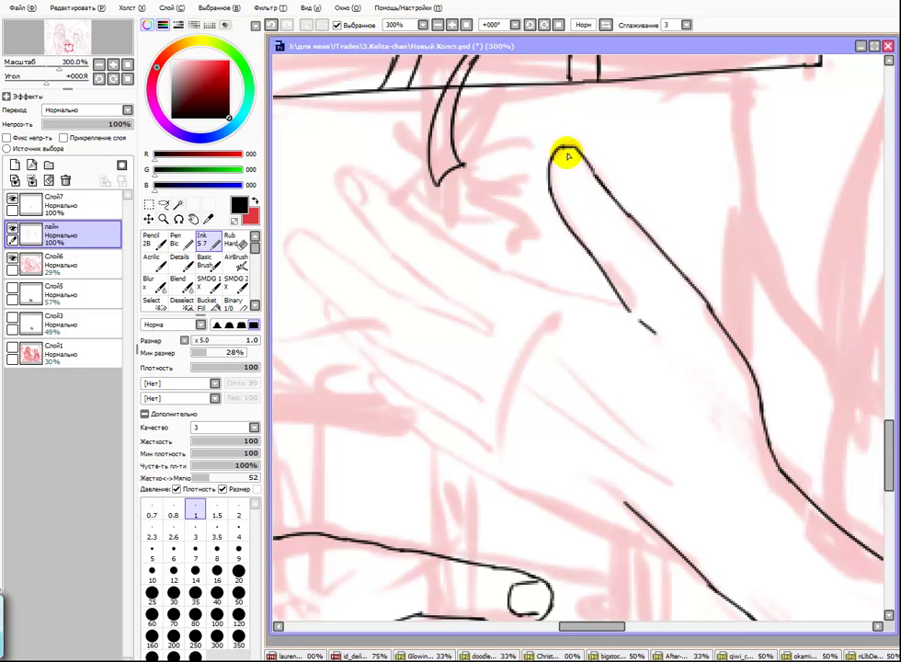
pyautogui.hscroll(-1, 530, 247)
# Step: Ink the hand's upper two fingers with rounded tips, running out from the base of the thumb
pyautogui.moveTo(533, 276); pyautogui.dragTo(648, 313)
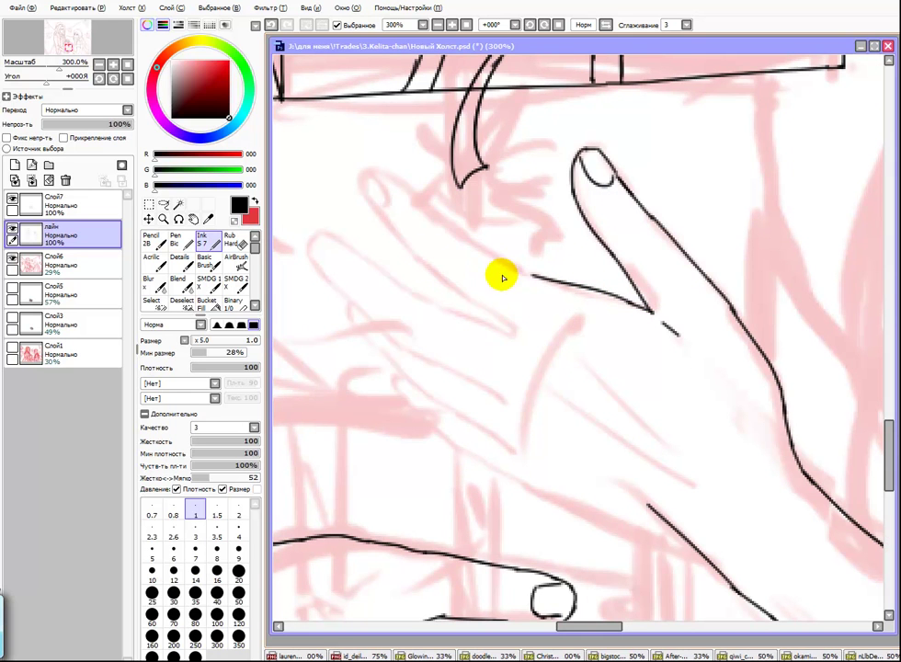
pyautogui.moveTo(421, 206)
pyautogui.mouseDown()
pyautogui.moveTo(444, 231)
pyautogui.moveTo(471, 241)
pyautogui.mouseUp()
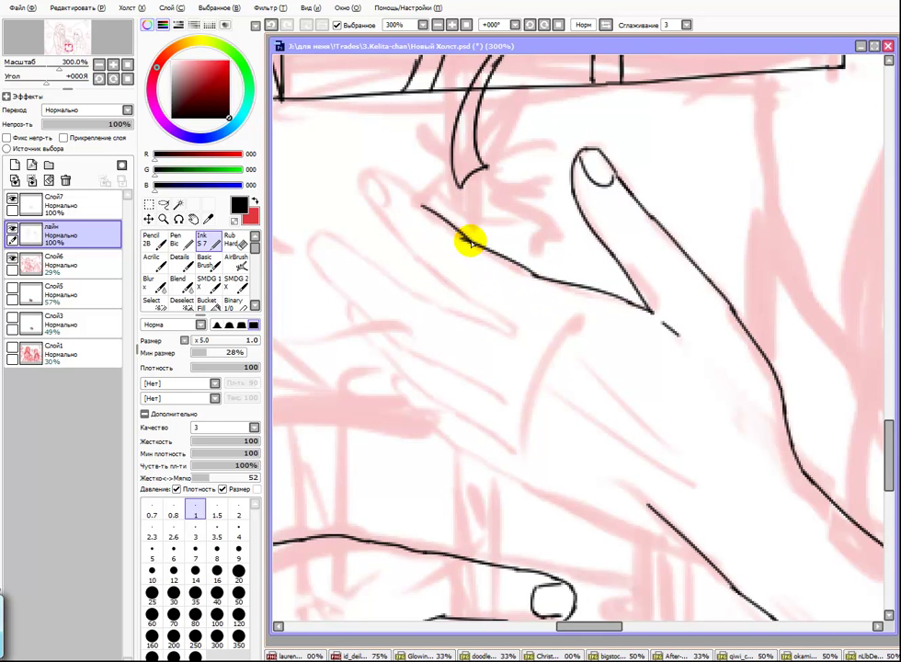
pyautogui.moveTo(372, 211); pyautogui.dragTo(411, 247)
pyautogui.moveTo(444, 281); pyautogui.dragTo(514, 327)
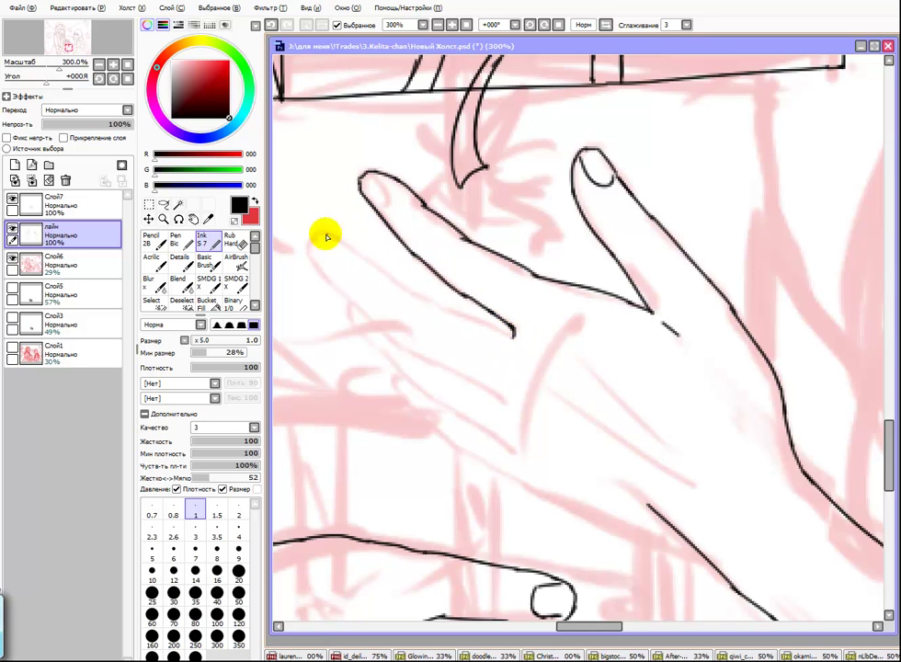
pyautogui.moveTo(325, 234); pyautogui.dragTo(423, 308)
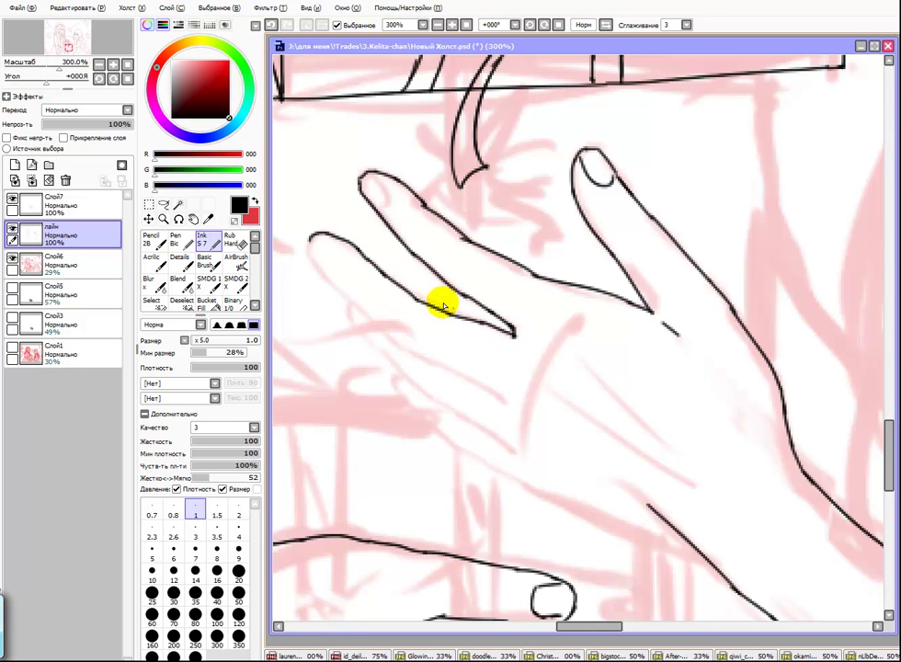
pyautogui.moveTo(325, 239)
pyautogui.mouseDown()
pyautogui.moveTo(407, 333)
pyautogui.moveTo(512, 390)
pyautogui.mouseUp()
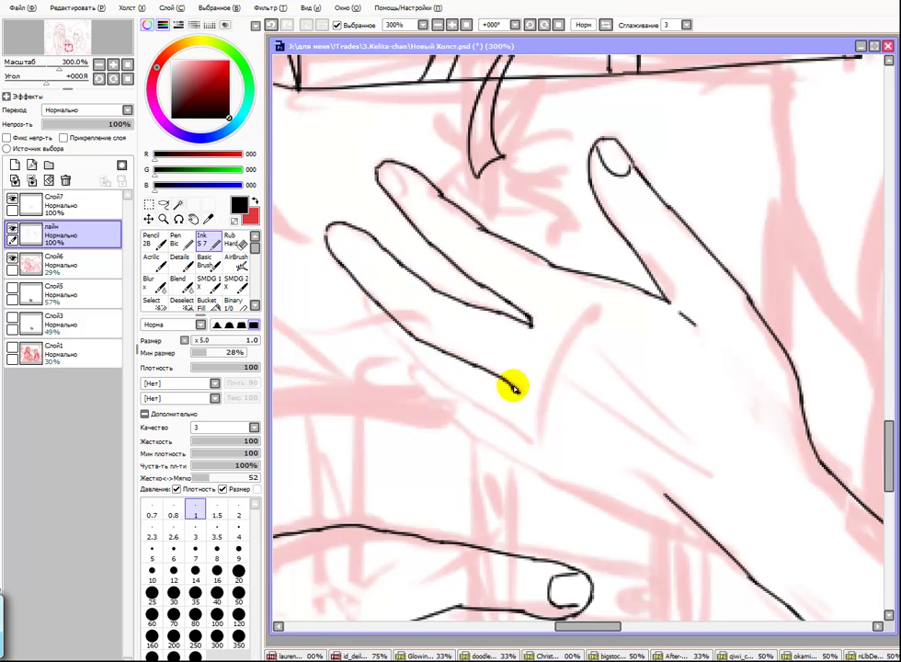
# Step: Ink the lower two fingers, the nails on the upper fingers, and the hand's lower edge back to the forearm
pyautogui.moveTo(366, 297)
pyautogui.mouseDown()
pyautogui.moveTo(427, 375)
pyautogui.moveTo(527, 437)
pyautogui.moveTo(443, 410)
pyautogui.moveTo(482, 445)
pyautogui.moveTo(573, 495)
pyautogui.moveTo(637, 489)
pyautogui.moveTo(547, 463)
pyautogui.moveTo(662, 511)
pyautogui.mouseUp()
pyautogui.hotkey('ctrl', 'z')
pyautogui.moveTo(499, 438); pyautogui.dragTo(665, 504)
pyautogui.hotkey('ctrl', 'z')
pyautogui.hotkey('ctrl', 'z')
pyautogui.press('e')
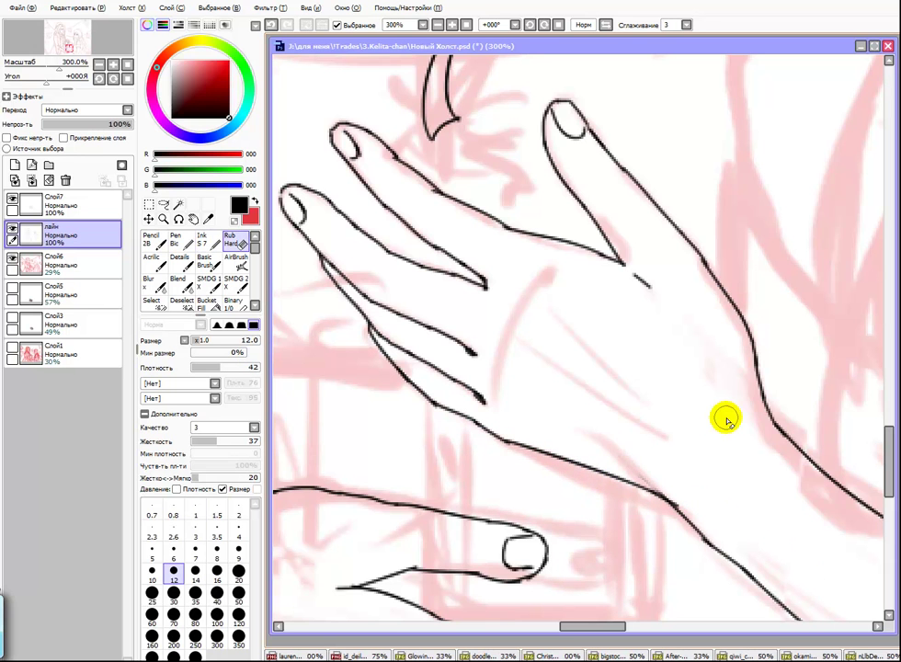
pyautogui.press('e')
# Step: Select the inked hand, scale it down slightly toward the wrist, and clean up the line joint at the wrist
pyautogui.scroll(-3, 527, 467)
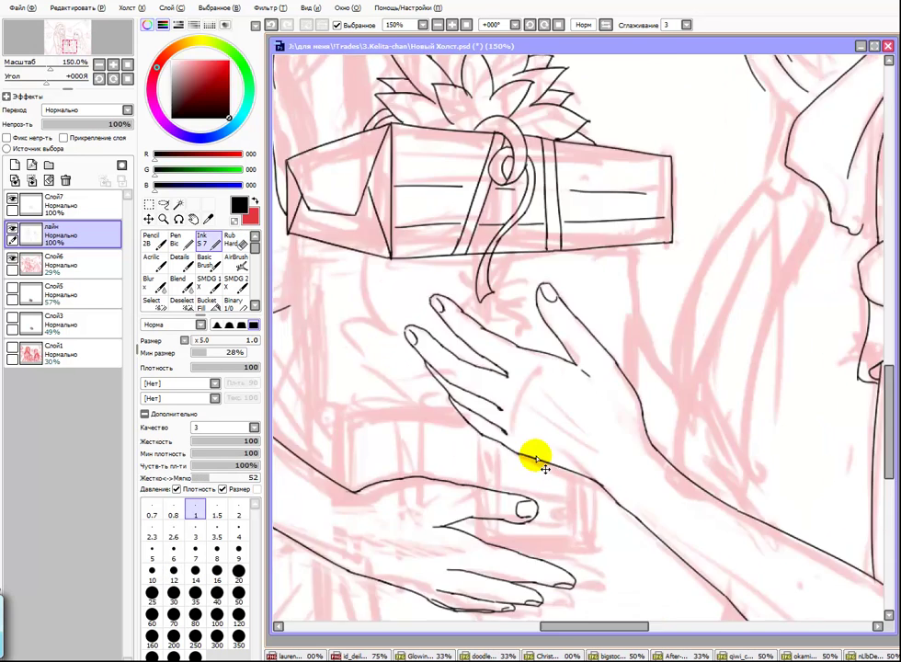
pyautogui.scroll(2, 566, 400)
pyautogui.press('l')
pyautogui.moveTo(317, 304)
pyautogui.mouseDown()
pyautogui.moveTo(326, 205)
pyautogui.moveTo(528, 190)
pyautogui.moveTo(573, 473)
pyautogui.moveTo(331, 317)
pyautogui.mouseUp()
pyautogui.hotkey('ctrl', 't')
pyautogui.moveTo(316, 201); pyautogui.dragTo(348, 235)
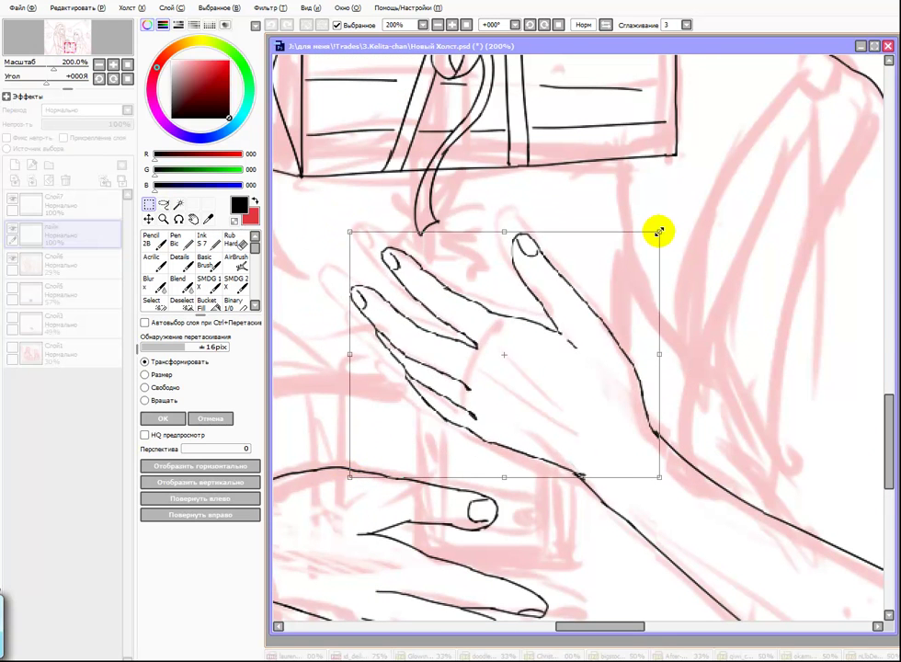
pyautogui.press('Return')
pyautogui.hotkey('ctrl', 'd')
pyautogui.press('e')
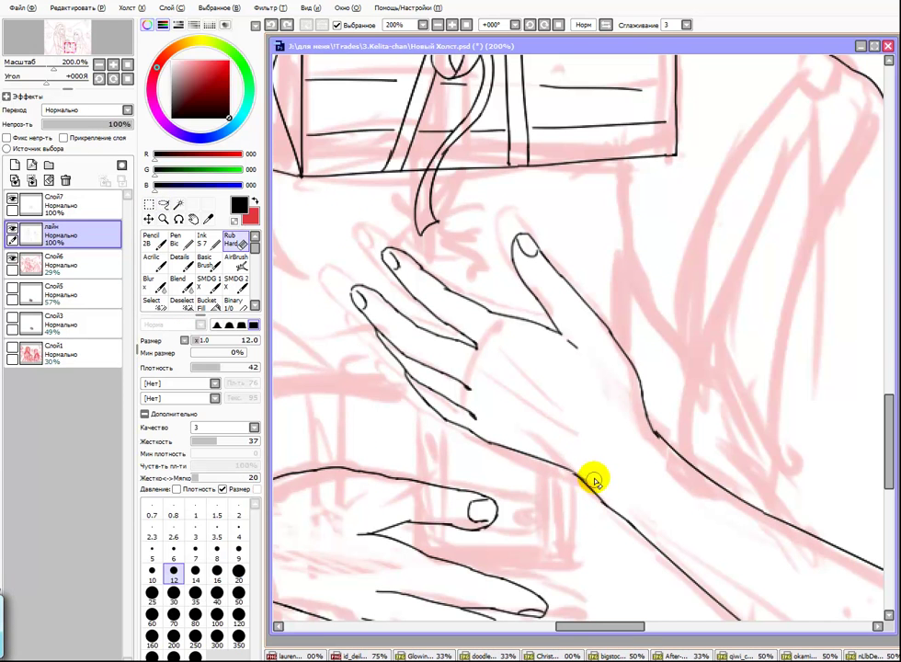
# Step: Ink a new lower contour line along the first character's forearm
pyautogui.scroll(-3, 674, 466)
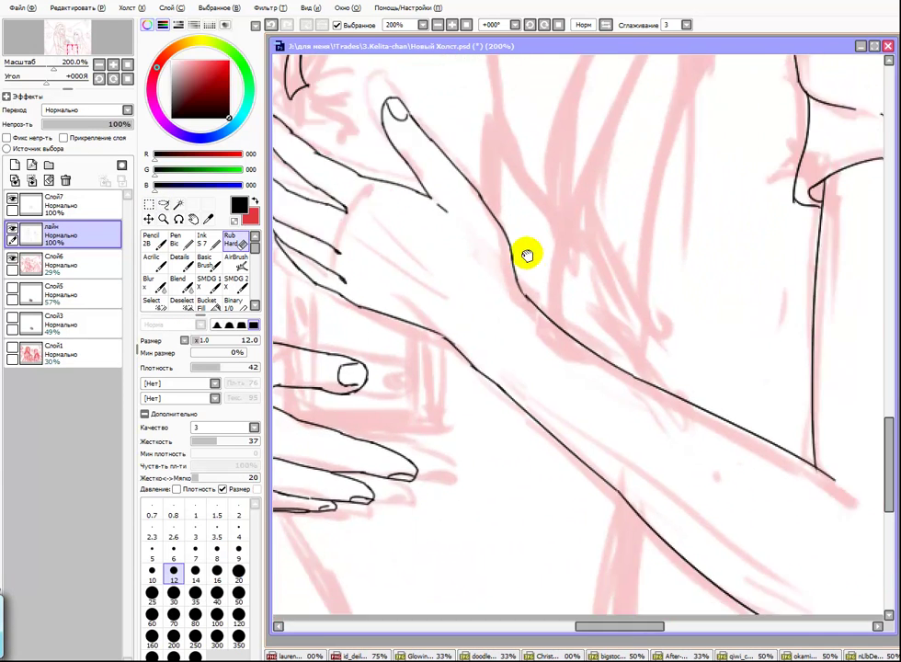
pyautogui.hotkey('ctrl', '-')
pyautogui.hotkey('ctrl', '-')
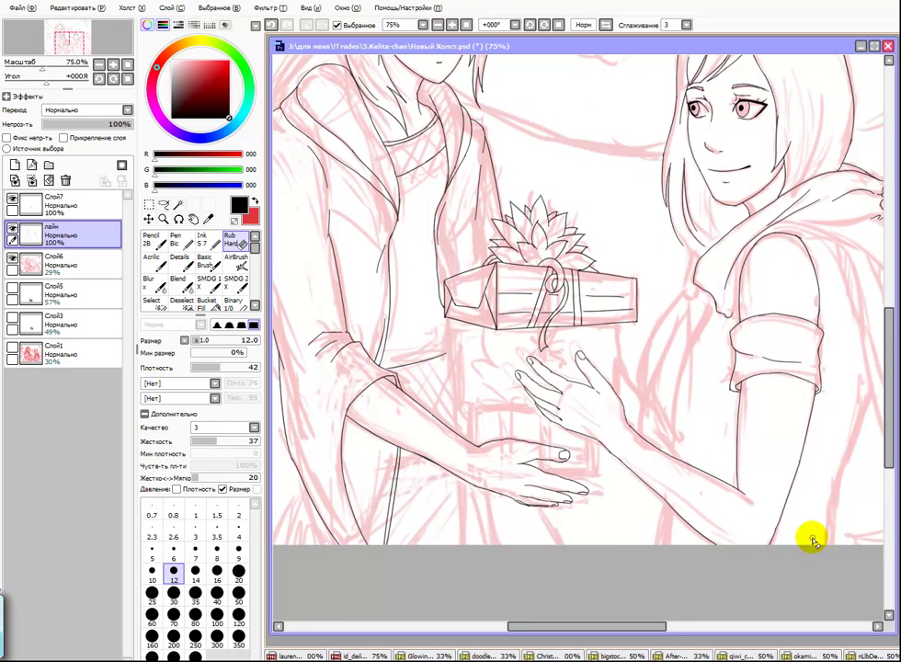
pyautogui.moveTo(438, 458); pyautogui.dragTo(568, 459)
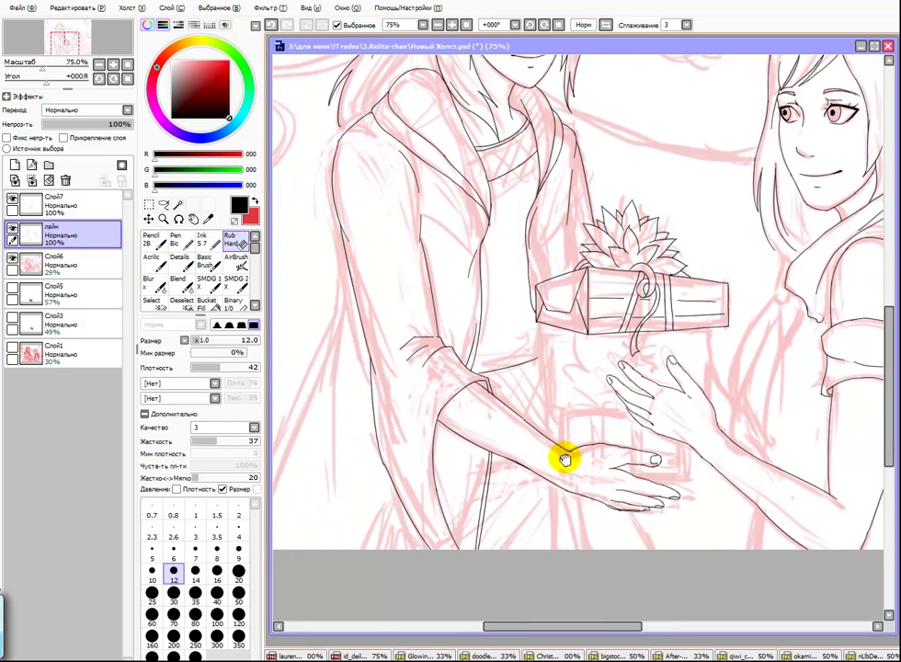
pyautogui.moveTo(539, 281)
pyautogui.mouseDown()
pyautogui.moveTo(527, 271)
pyautogui.moveTo(451, 404)
pyautogui.mouseUp()
pyautogui.hotkey('ctrl', '+')
pyautogui.hotkey('ctrl', '+')
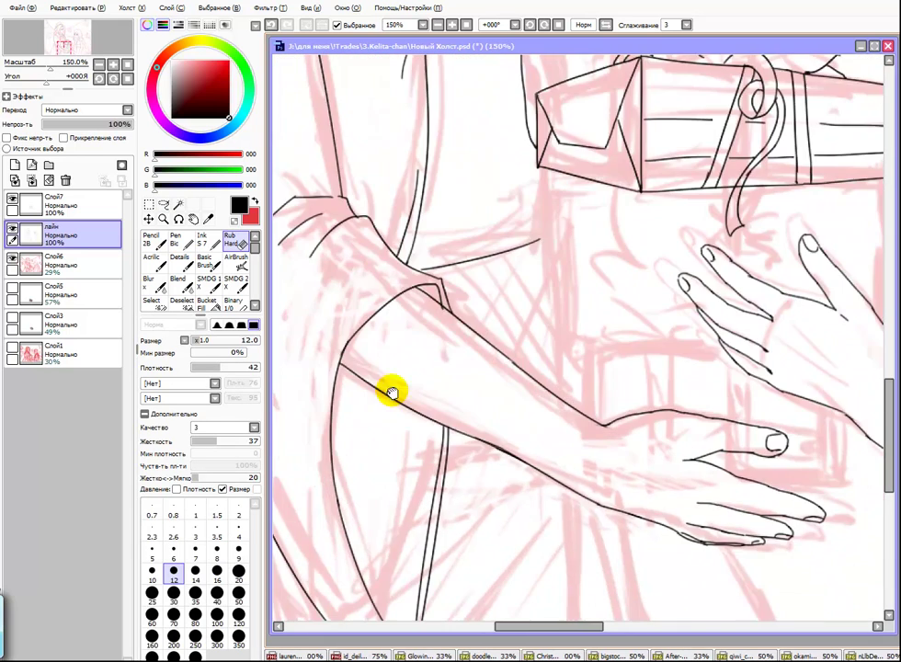
pyautogui.press('n')
pyautogui.moveTo(466, 445); pyautogui.dragTo(589, 500)
pyautogui.hotkey('ctrl', '+')
pyautogui.hotkey('ctrl', '+')
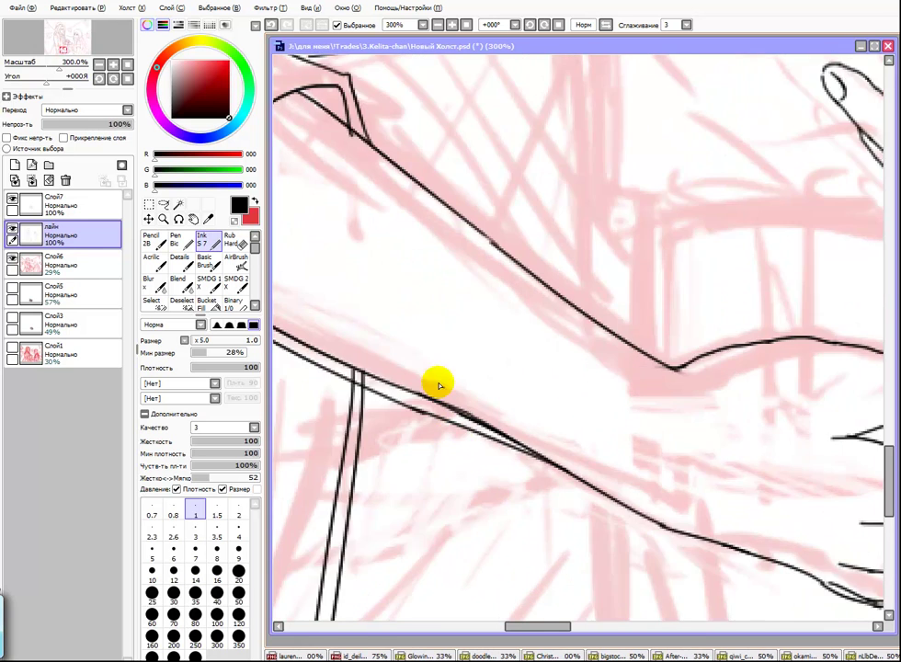
# Step: Erase the surplus duplicate line along the underside of the first character's forearm
pyautogui.press('e')
pyautogui.moveTo(368, 292)
pyautogui.mouseDown()
pyautogui.moveTo(556, 359)
pyautogui.moveTo(308, 246)
pyautogui.moveTo(416, 319)
pyautogui.mouseUp()
pyautogui.moveTo(322, 262); pyautogui.dragTo(631, 423)
pyautogui.hotkey('ctrl', '-')
pyautogui.hotkey('ctrl', '-')
pyautogui.hotkey('ctrl', '-')
pyautogui.hscroll(-3, 495, 293)
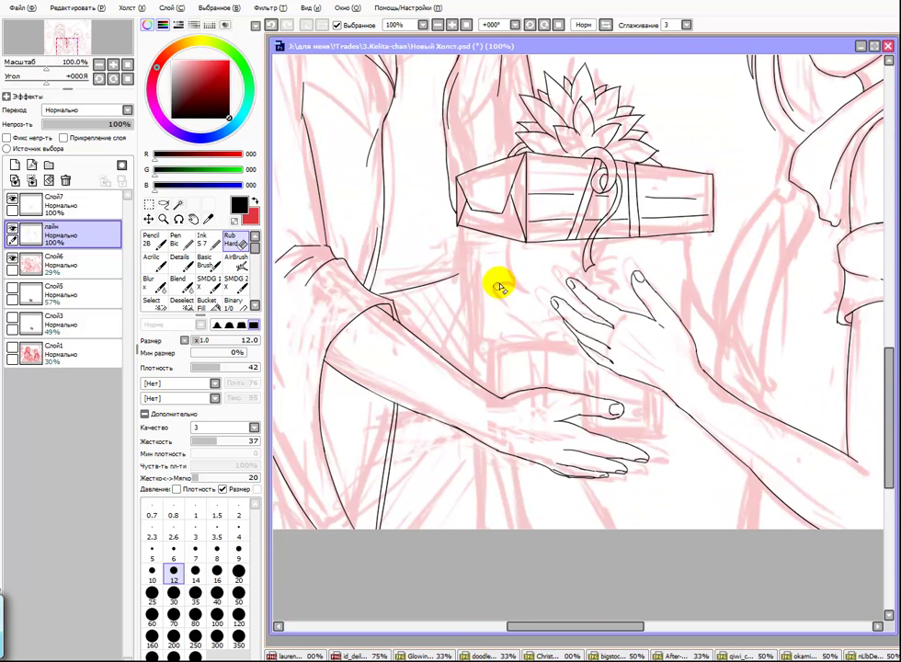
# Step: Ink the hair tie band at the end of the second character's hair lock and the collar's lower fold beside the shoulder
pyautogui.press('n')
pyautogui.scroll(3, 512, 362)
pyautogui.hscroll(3, 512, 361)
pyautogui.hotkey('ctrl', '+')
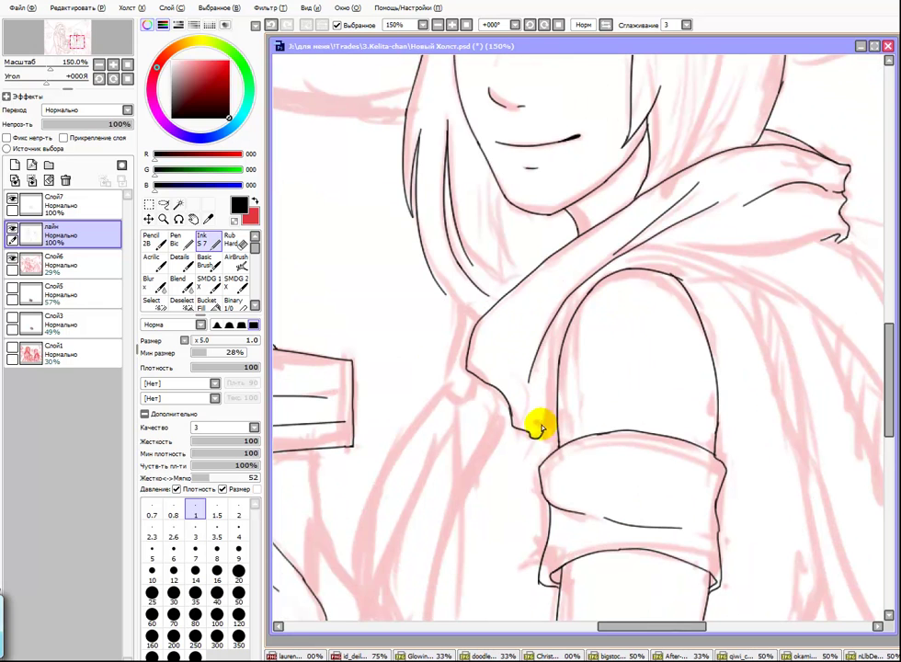
pyautogui.moveTo(573, 317); pyautogui.dragTo(675, 439)
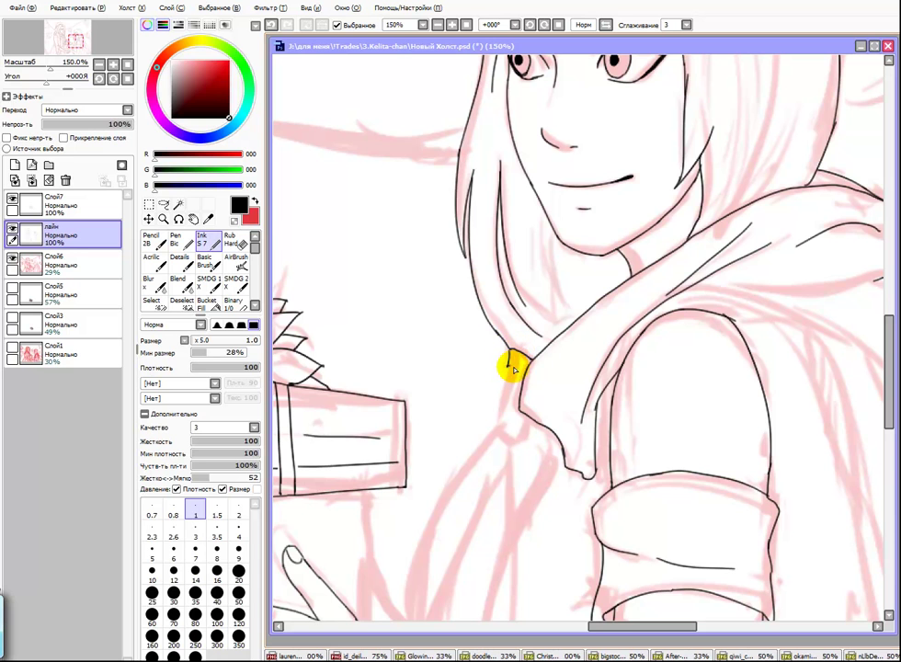
pyautogui.moveTo(509, 365)
pyautogui.mouseDown()
pyautogui.moveTo(501, 430)
pyautogui.moveTo(539, 361)
pyautogui.moveTo(533, 326)
pyautogui.mouseUp()
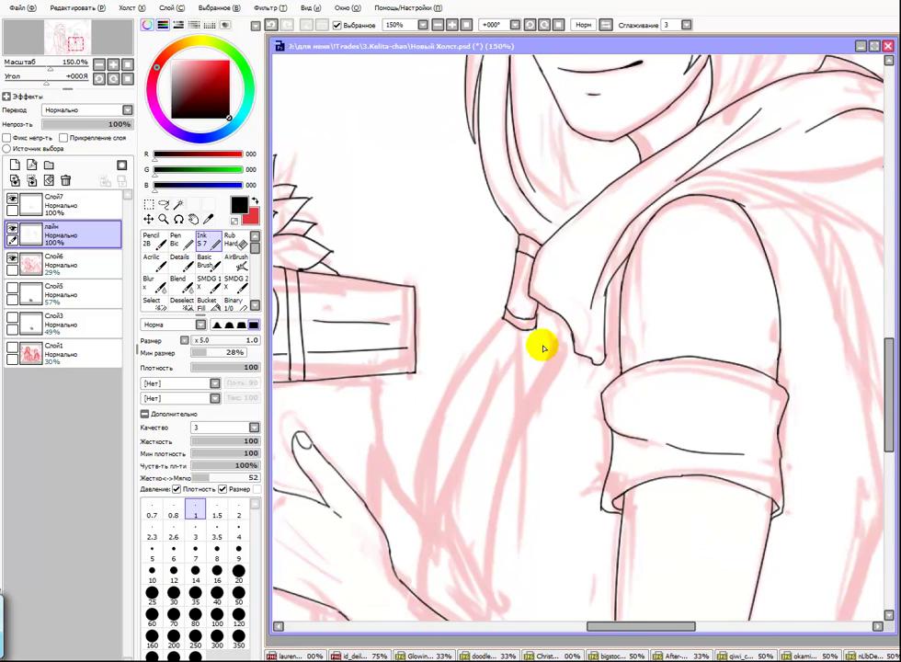
# Step: Ink the second character's chest contour curving from under the collar down to the forearm, with a short torso line
pyautogui.scroll(-5, 525, 423)
pyautogui.scroll(3, 540, 288)
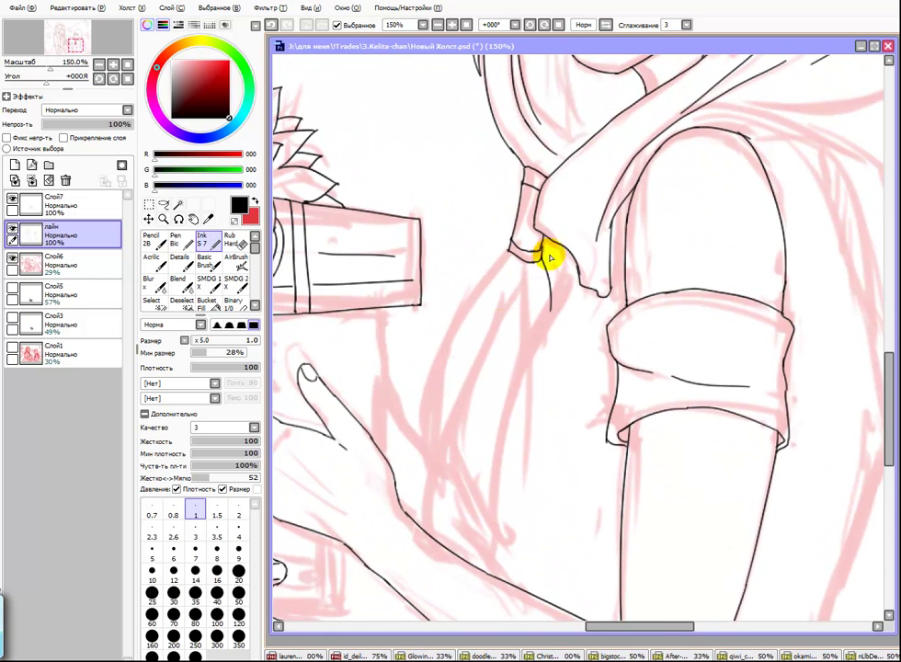
pyautogui.moveTo(557, 359); pyautogui.dragTo(543, 281)
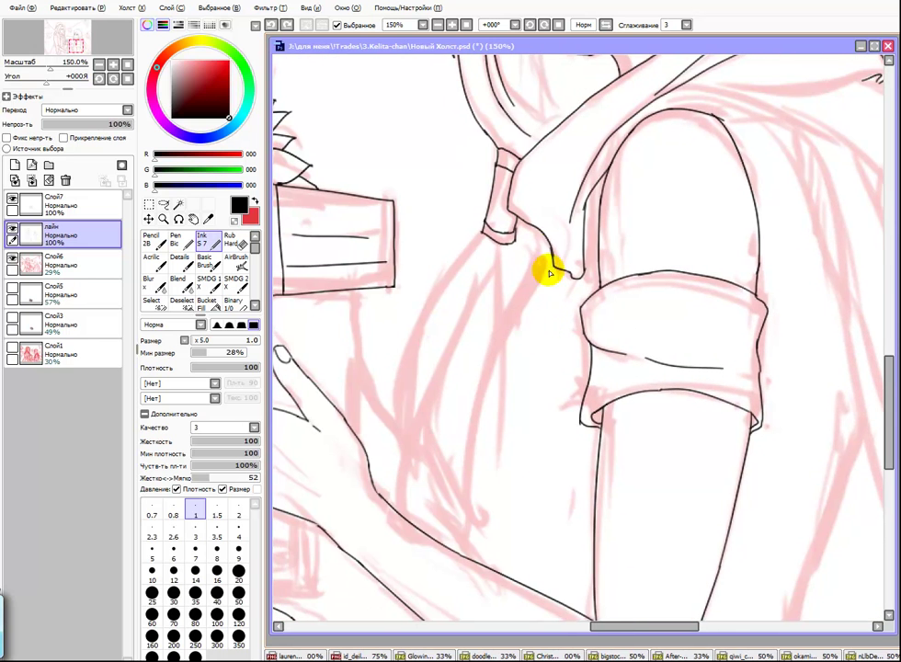
pyautogui.scroll(-2, 598, 248)
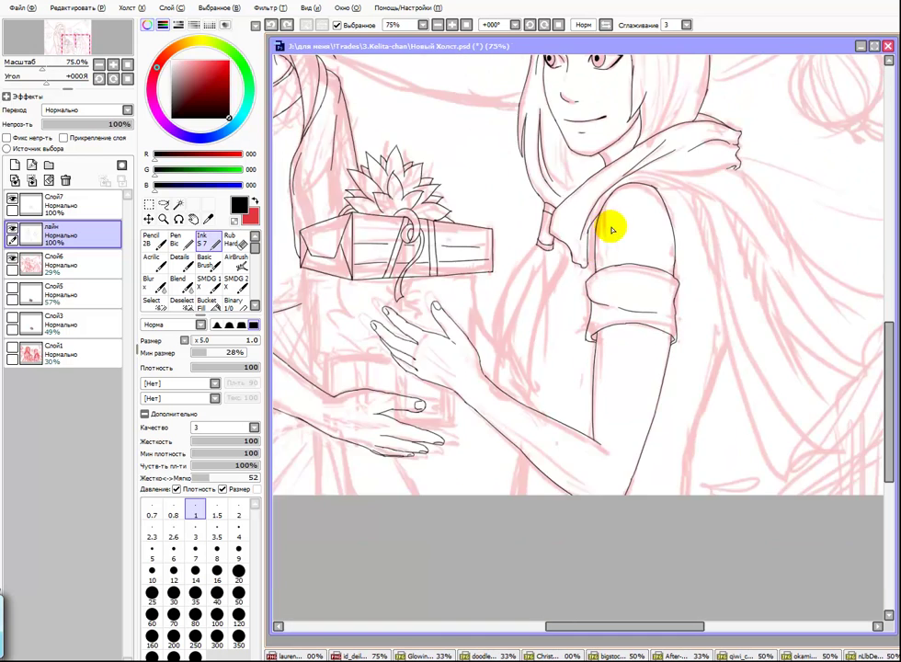
pyautogui.moveTo(596, 245); pyautogui.dragTo(558, 443)
pyautogui.scroll(1, 548, 421)
pyautogui.moveTo(546, 357); pyautogui.dragTo(549, 375)
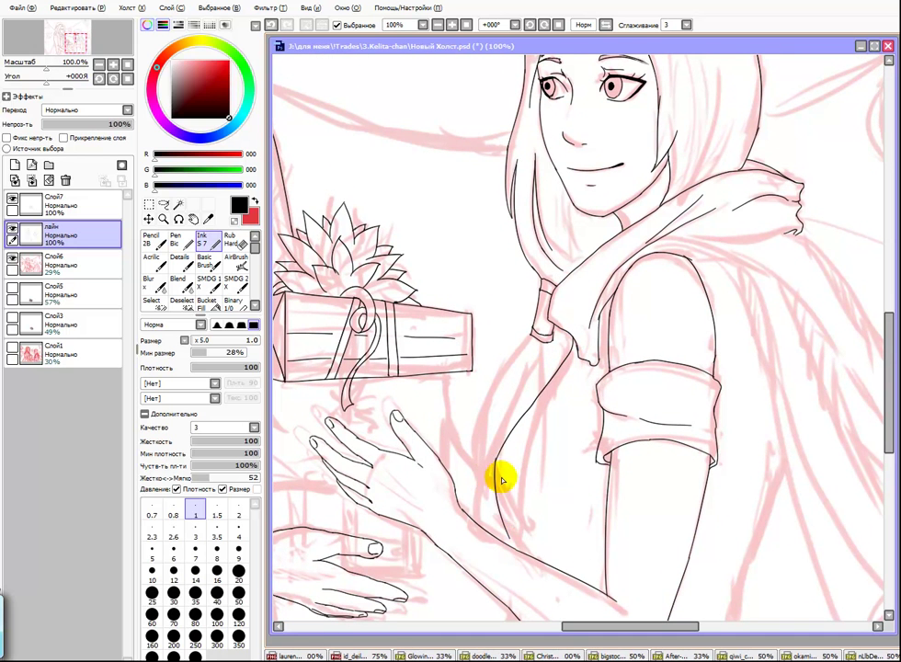
pyautogui.moveTo(502, 463); pyautogui.dragTo(544, 534)
pyautogui.moveTo(566, 576); pyautogui.dragTo(493, 402)
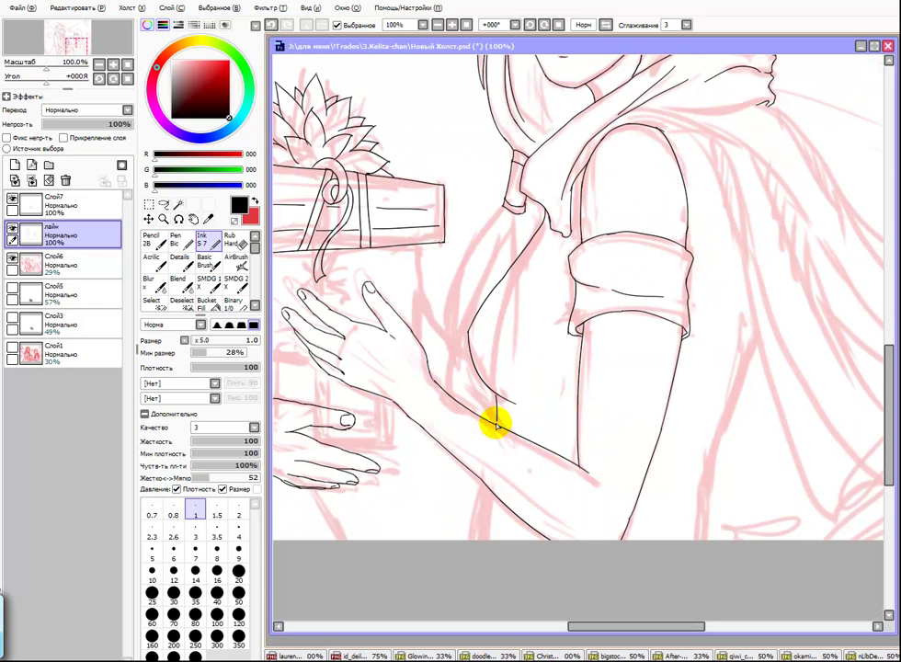
pyautogui.moveTo(566, 366); pyautogui.dragTo(535, 448)
# Step: Ink the loose end of the hair lock hanging below the tie in front of the chest
pyautogui.scroll(2, 576, 254)
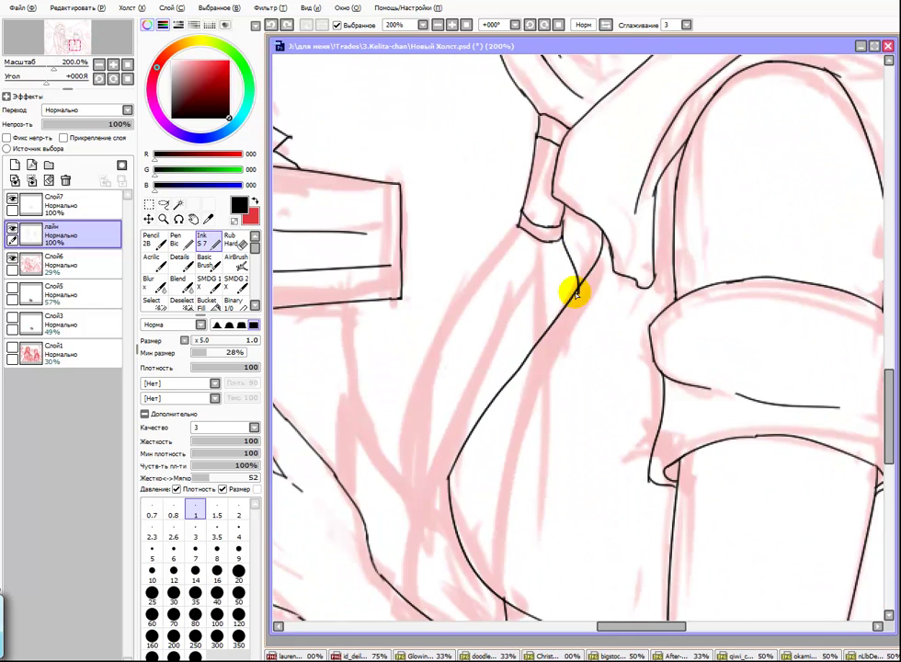
pyautogui.moveTo(507, 260)
pyautogui.mouseDown()
pyautogui.moveTo(539, 171)
pyautogui.moveTo(449, 460)
pyautogui.mouseUp()
pyautogui.moveTo(485, 322)
pyautogui.mouseDown()
pyautogui.moveTo(477, 534)
pyautogui.moveTo(463, 483)
pyautogui.mouseUp()
pyautogui.hotkey('ctrl', 'z')
pyautogui.scroll(-2, 512, 425)
pyautogui.moveTo(552, 281); pyautogui.dragTo(457, 362)
# Step: Ink the cape's upper edge arching over the shoulder and the hood's lower edge meeting it
pyautogui.scroll(2, 463, 368)
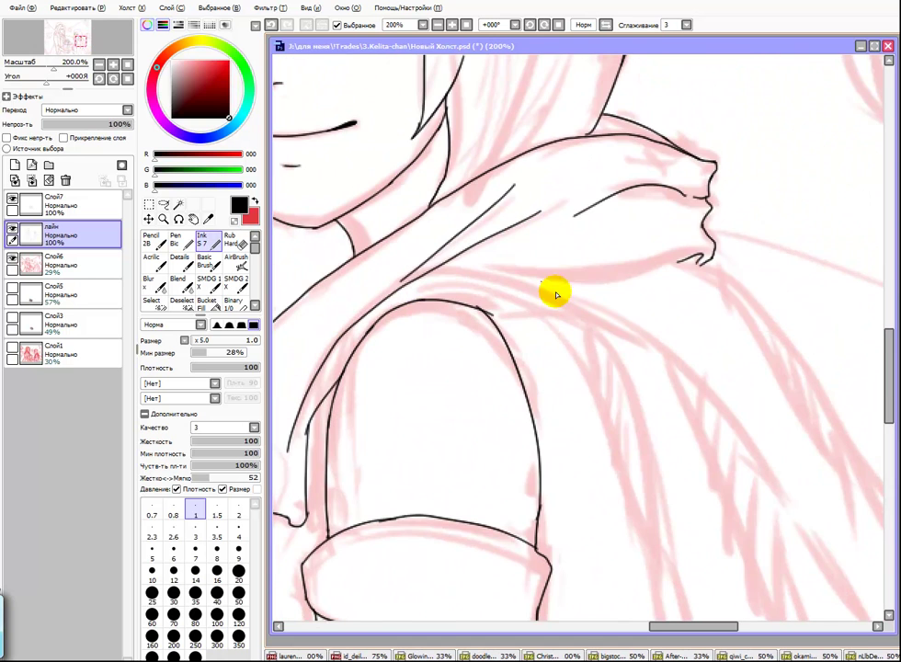
pyautogui.hotkey('ctrl', 'z')
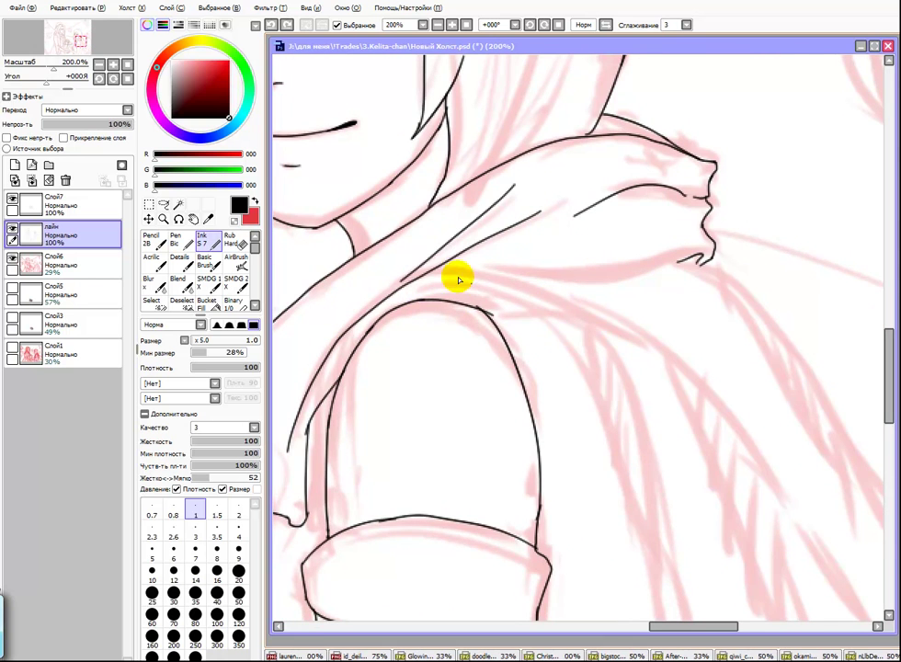
pyautogui.moveTo(613, 342); pyautogui.dragTo(515, 298)
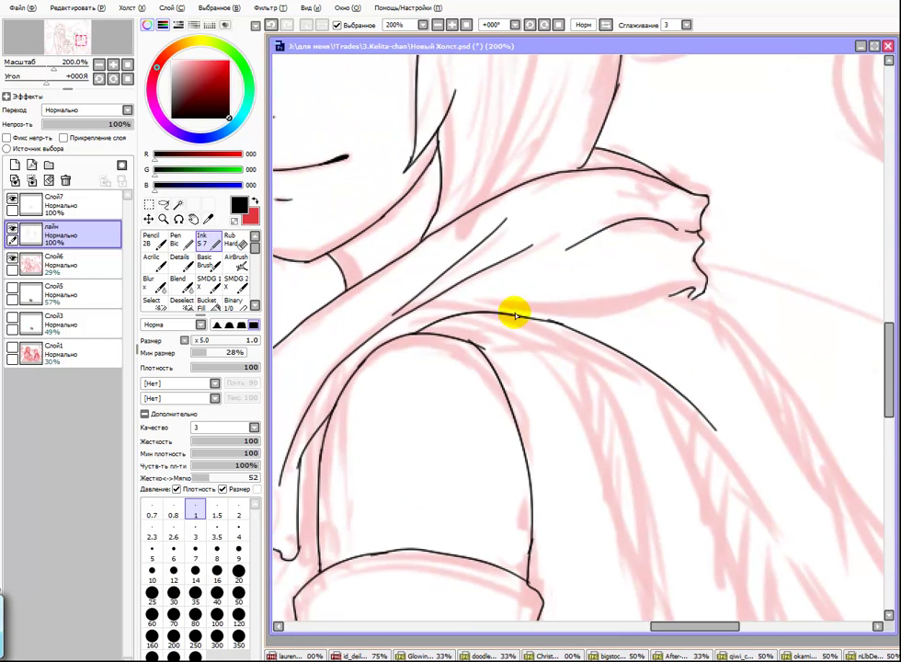
pyautogui.moveTo(457, 313); pyautogui.dragTo(679, 301)
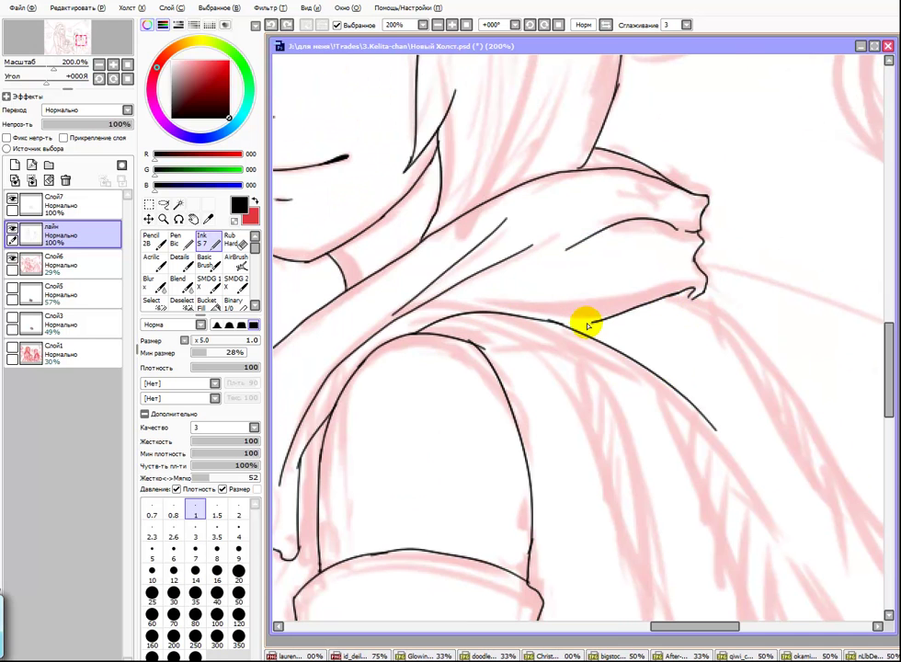
# Step: Ink the long inner cape fold sweeping from the shoulder down the second character's back
pyautogui.moveTo(517, 322)
pyautogui.mouseDown()
pyautogui.moveTo(553, 364)
pyautogui.moveTo(505, 207)
pyautogui.mouseUp()
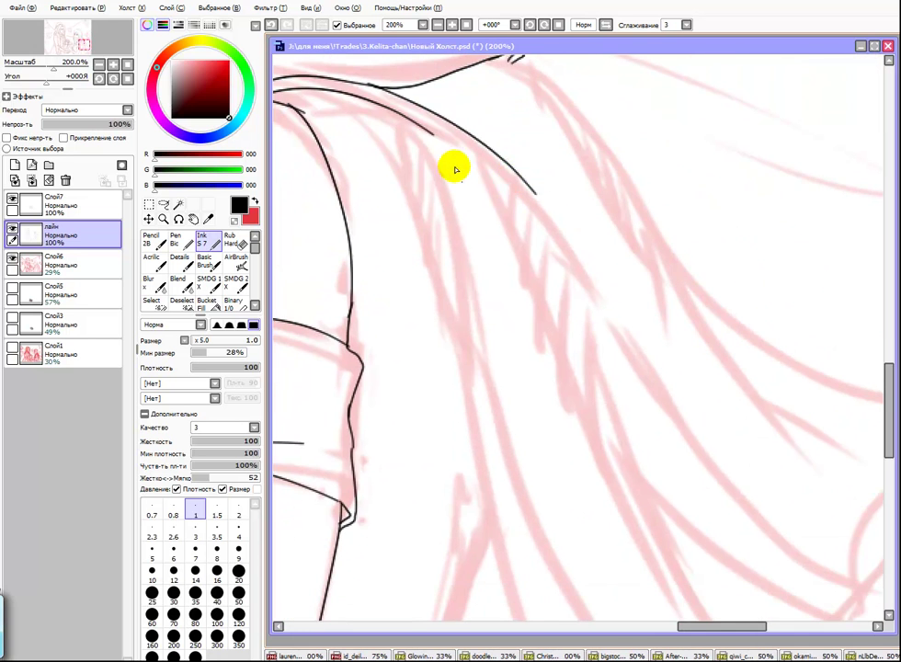
pyautogui.moveTo(606, 370); pyautogui.dragTo(447, 246)
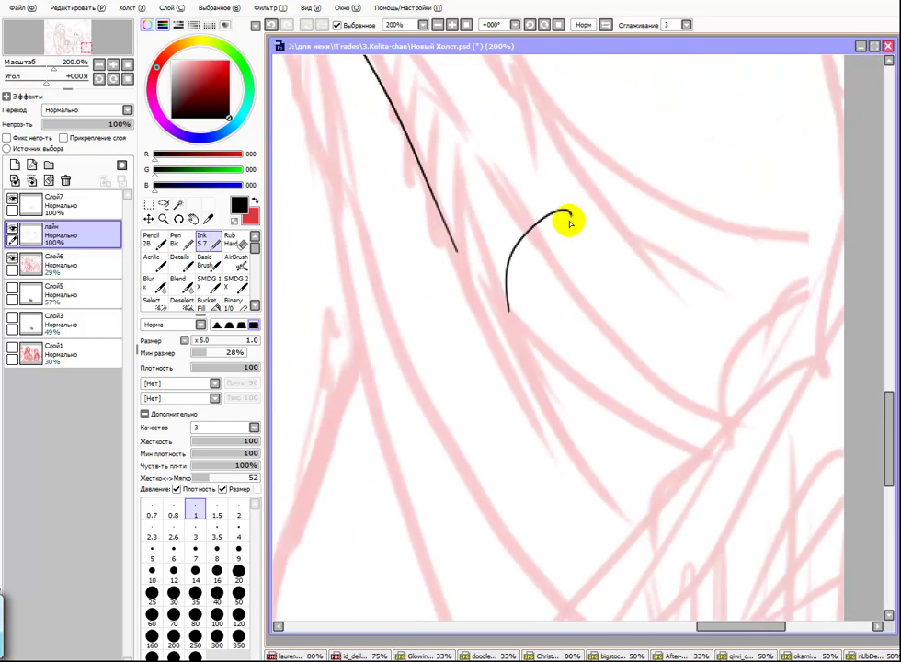
pyautogui.press('Home')
pyautogui.scroll(-1, 585, 315)
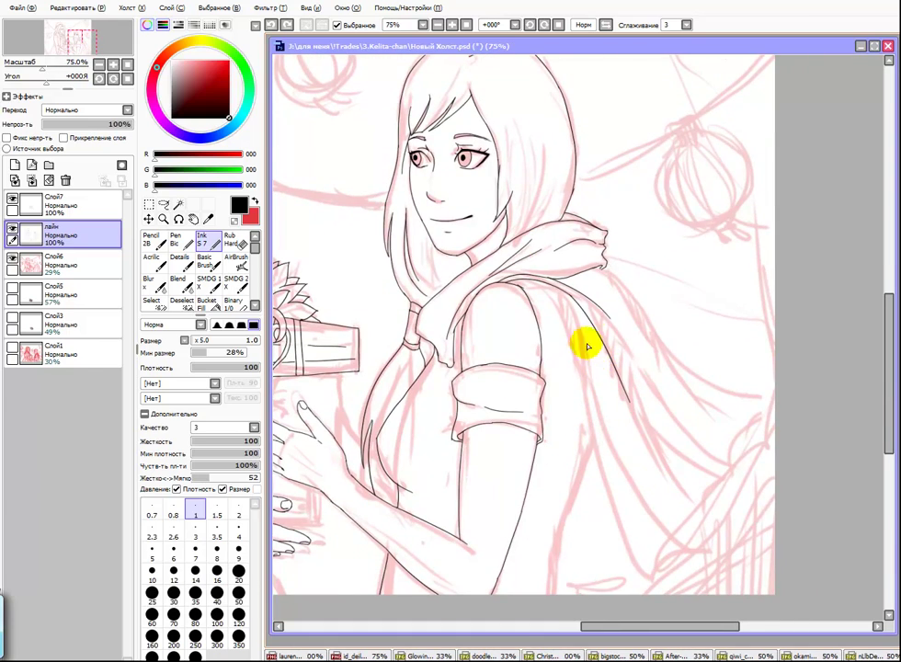
pyautogui.moveTo(504, 335); pyautogui.dragTo(603, 222)
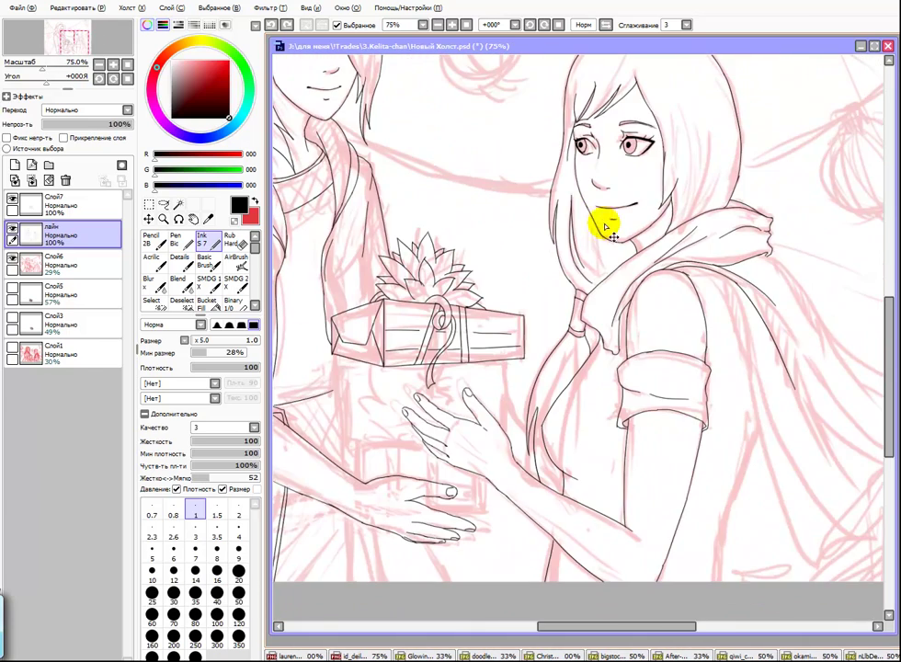